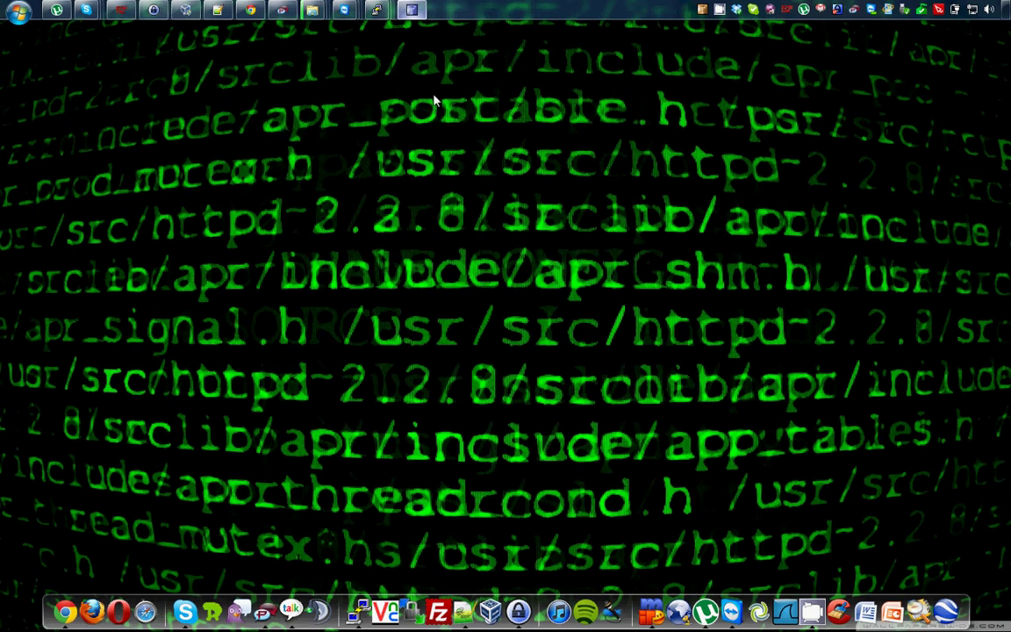
- Start a new volume in TrueCrypt as an encrypted file container of the standard volume type
click(411, 9)
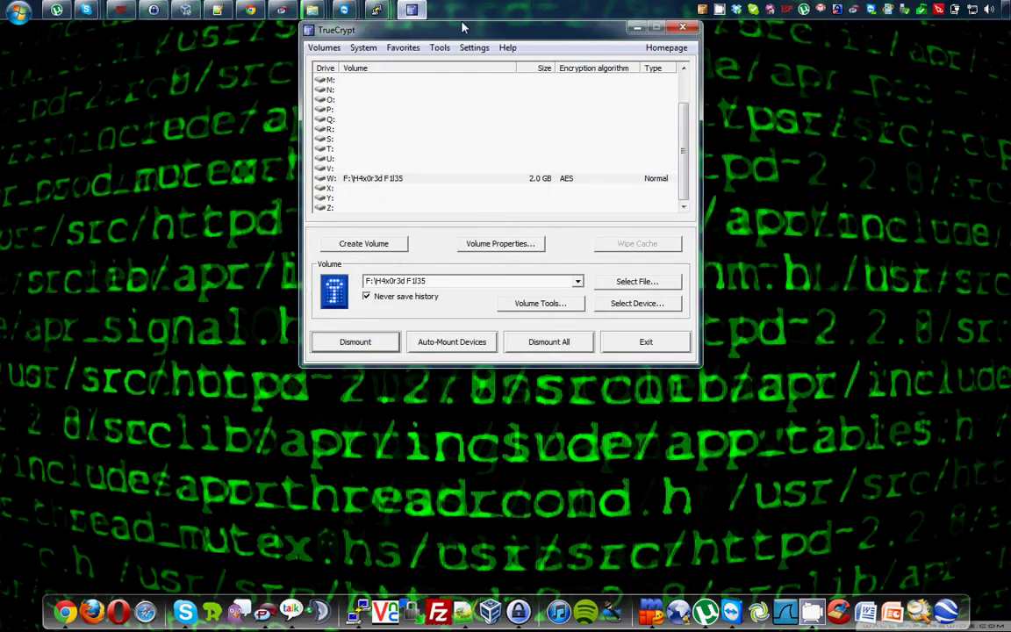
drag(461, 37, 458, 40)
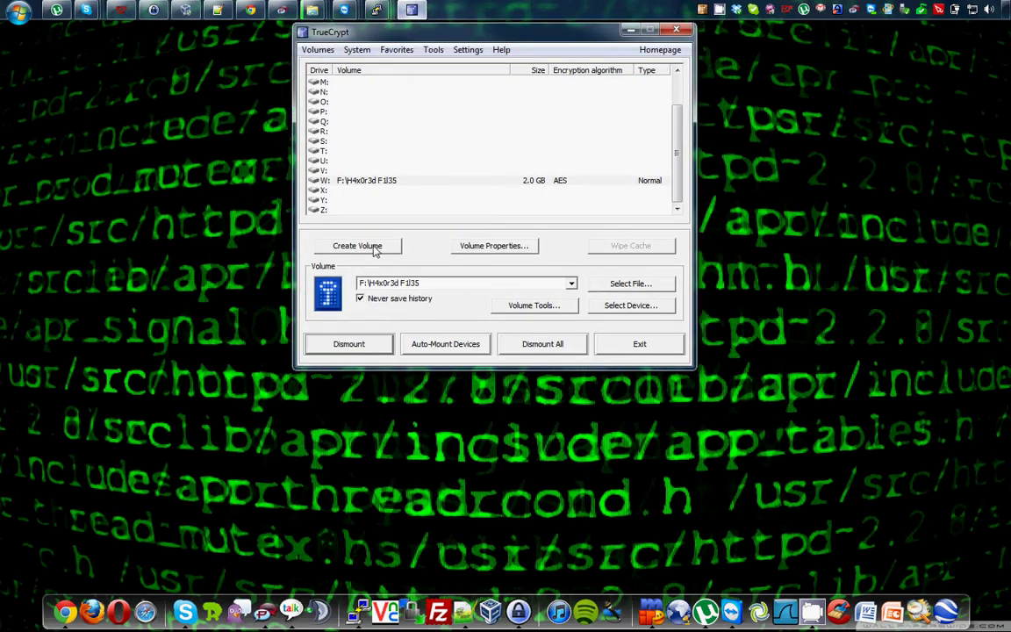
click(375, 249)
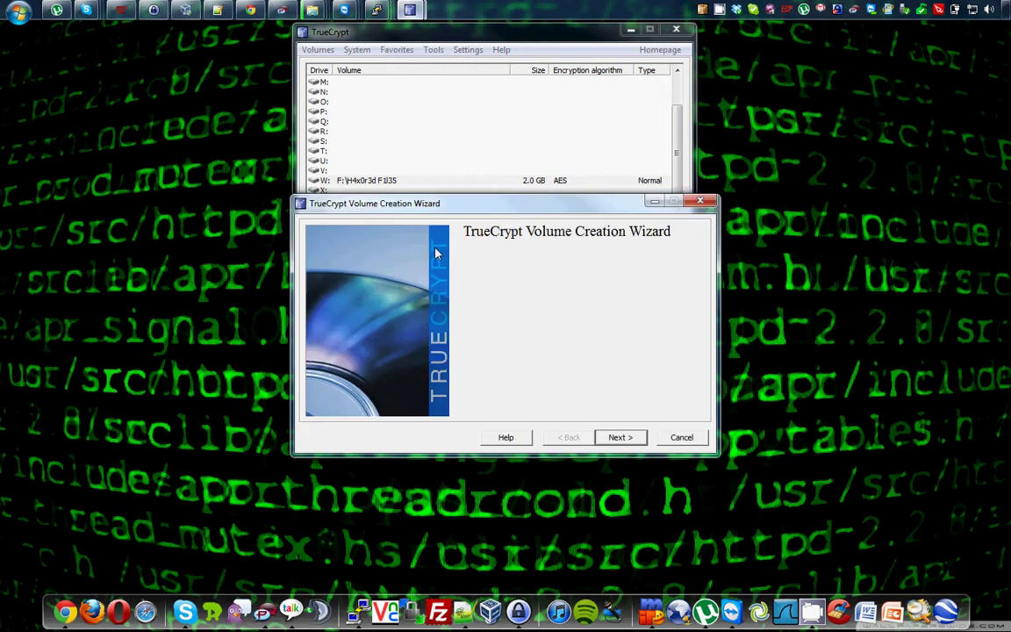
drag(482, 204, 405, 109)
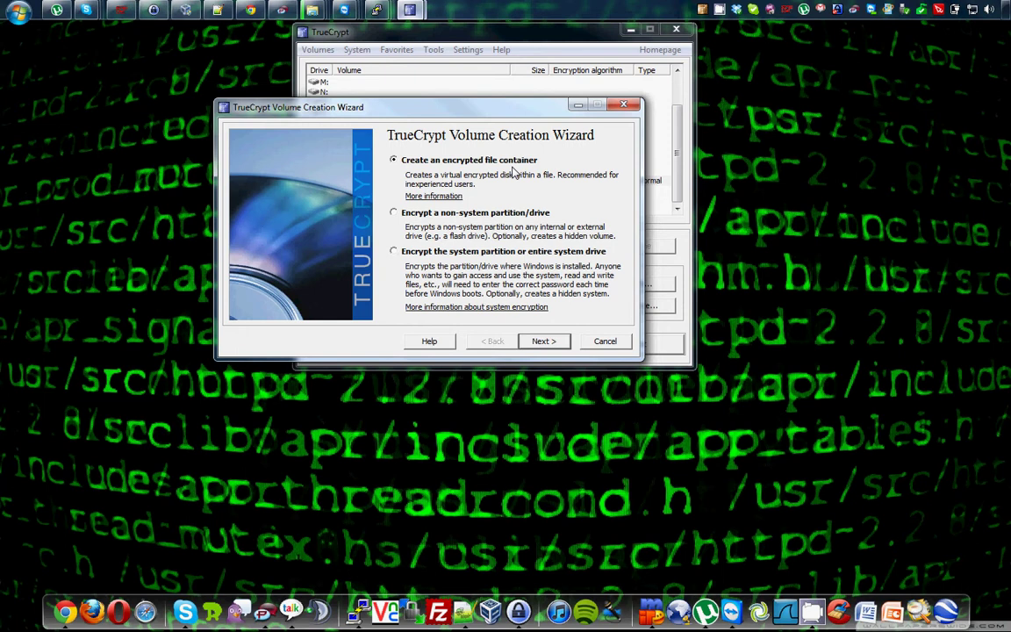
click(552, 342)
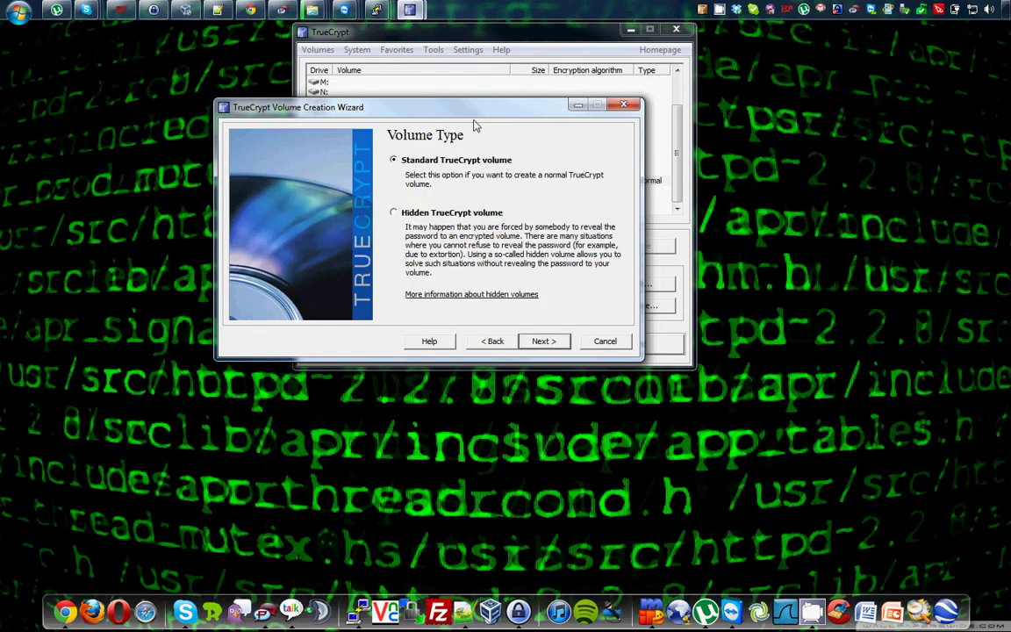
drag(481, 115, 458, 96)
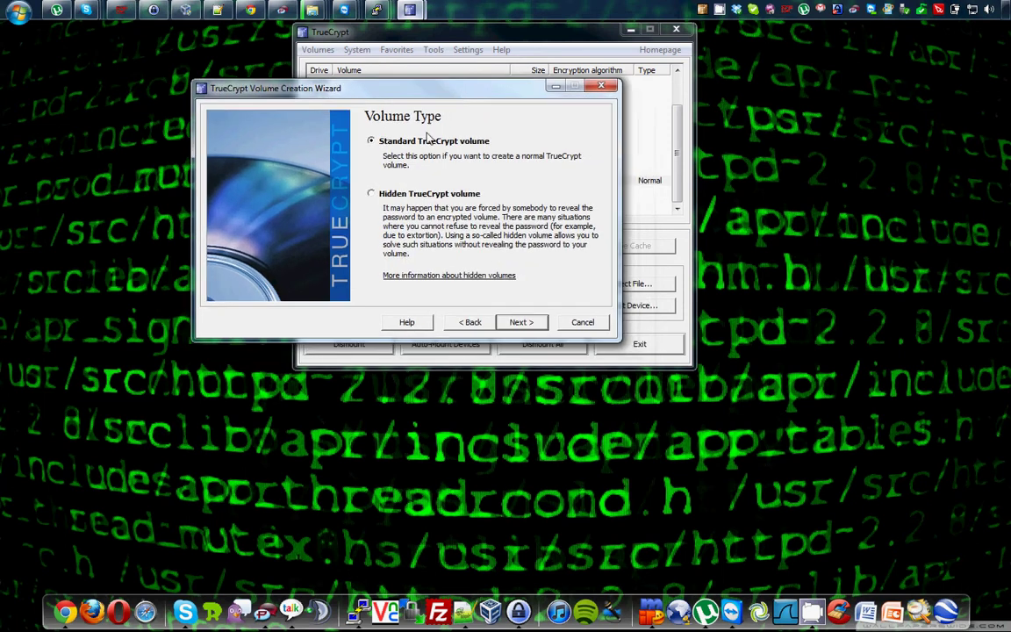
click(527, 327)
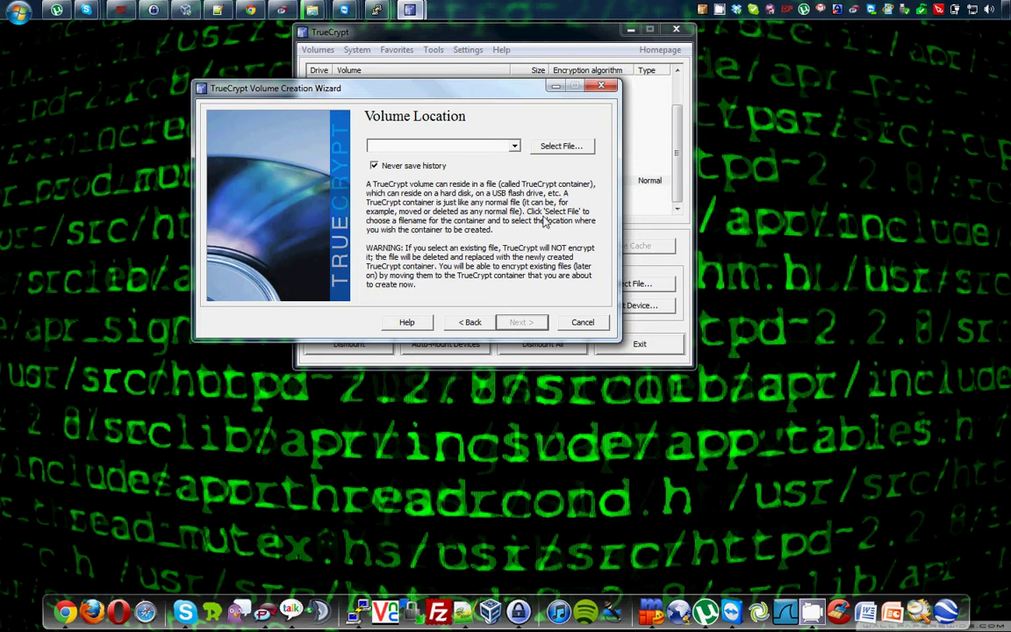
- Browse to the MY BOOK 1TB (G:) drive for the volume location and create a folder named Containers
key(alt+f)
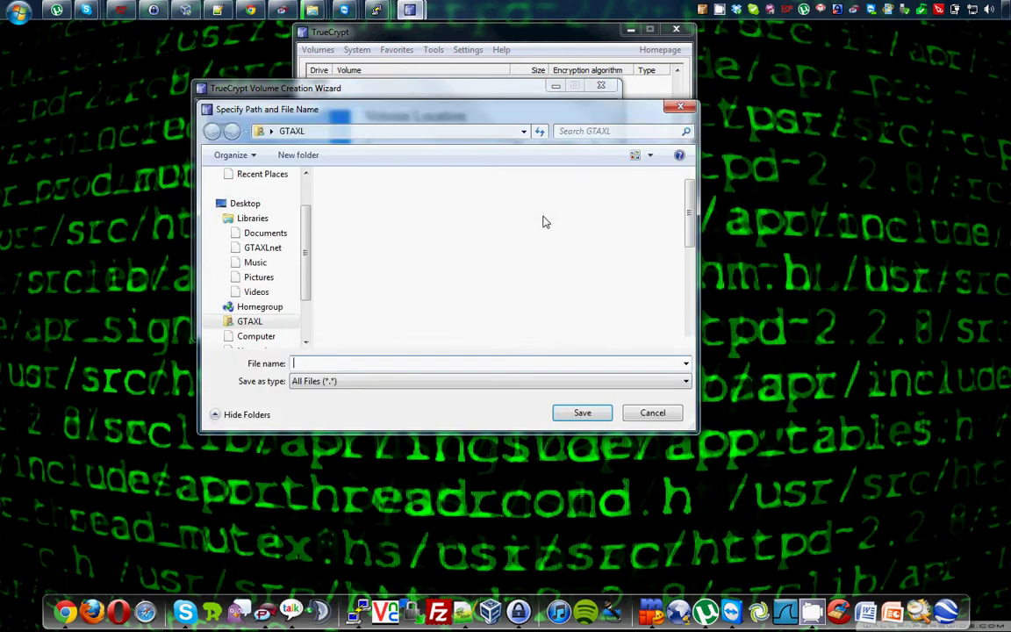
drag(323, 104, 515, 102)
scroll(466, 263, down, 4)
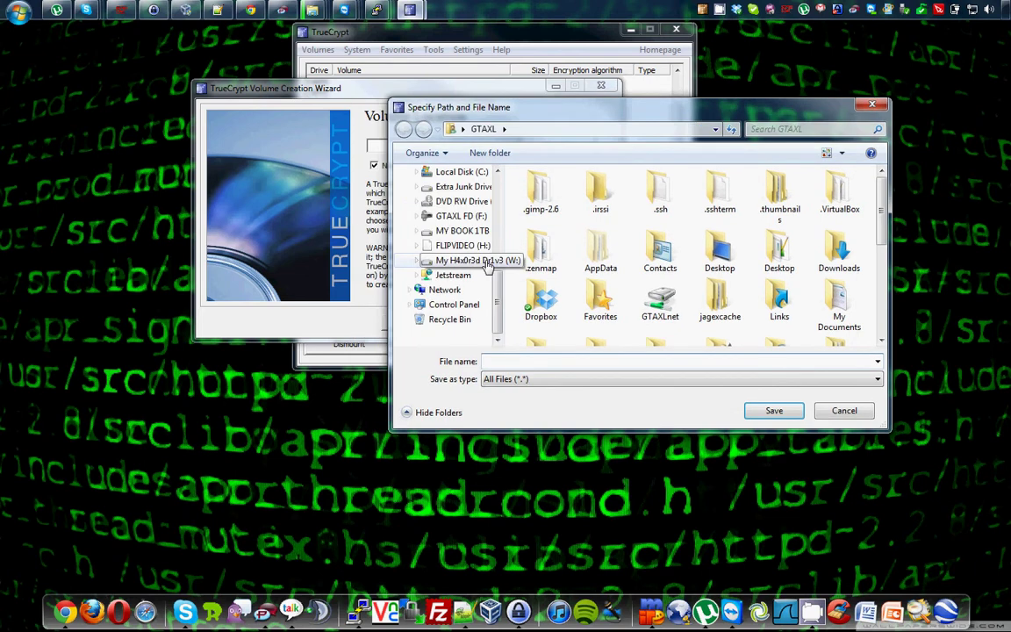
click(463, 230)
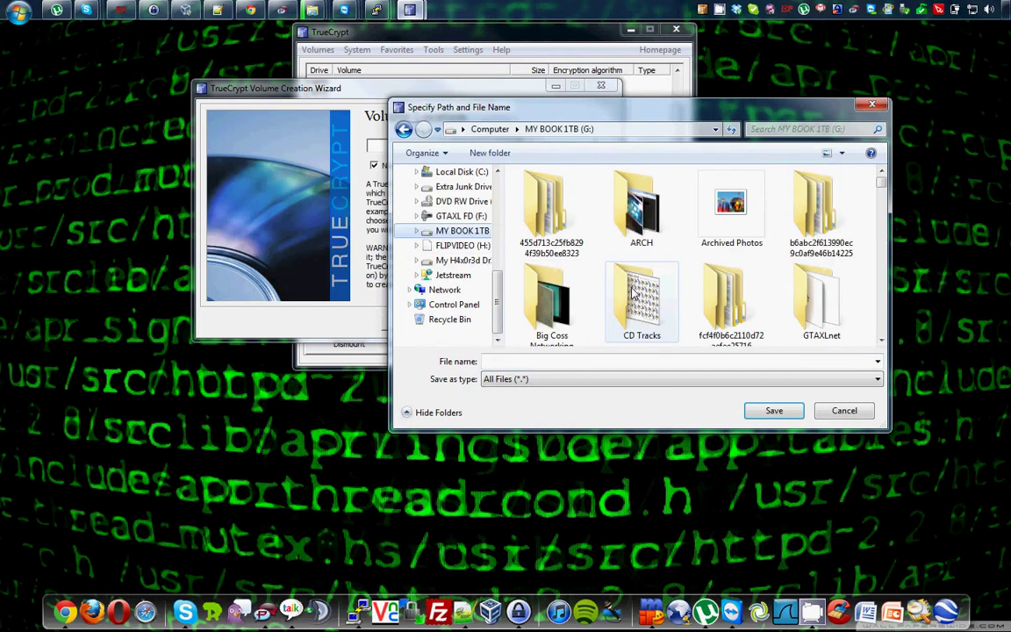
click(622, 362)
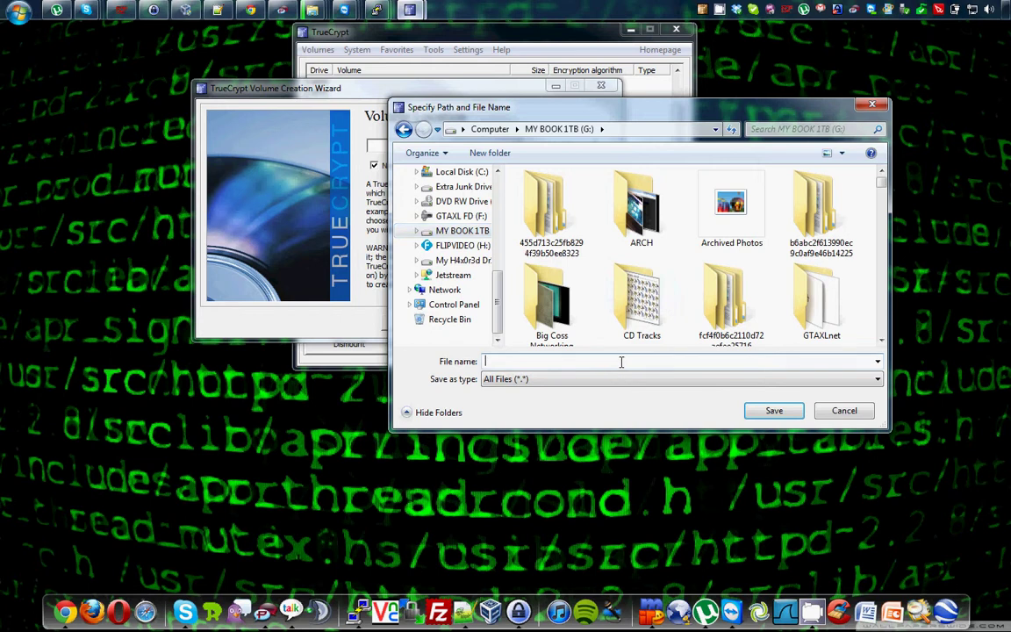
right_click(514, 283)
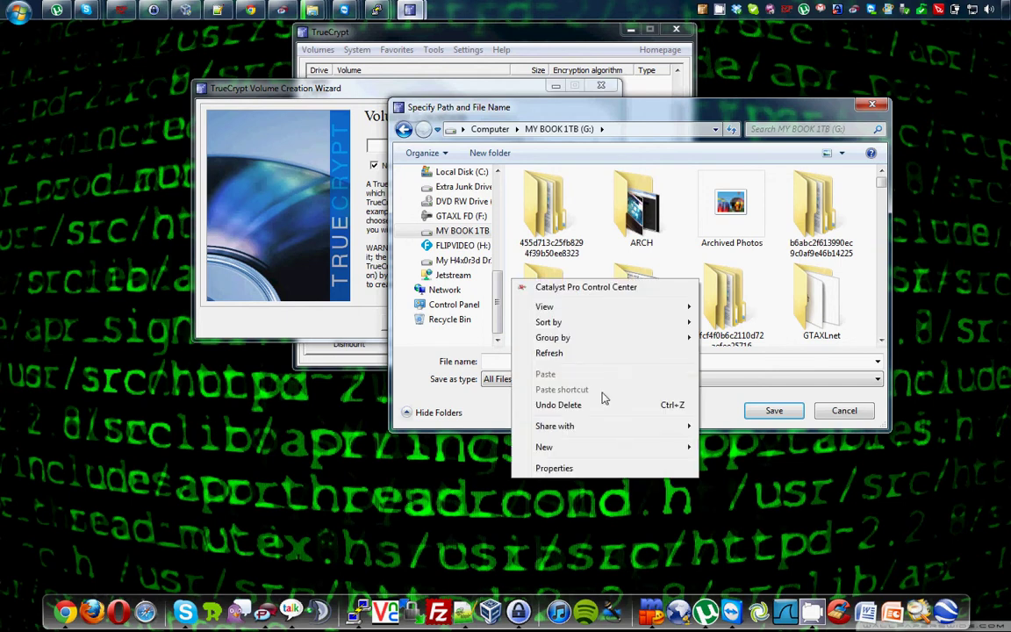
mouse_move(617, 448)
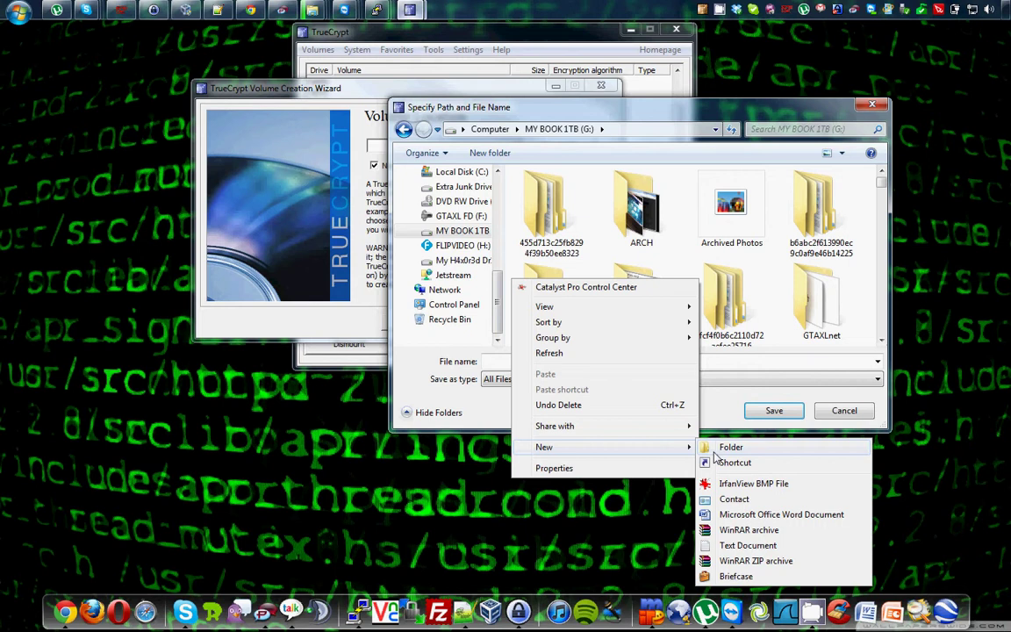
click(731, 447)
key(BackSpace)
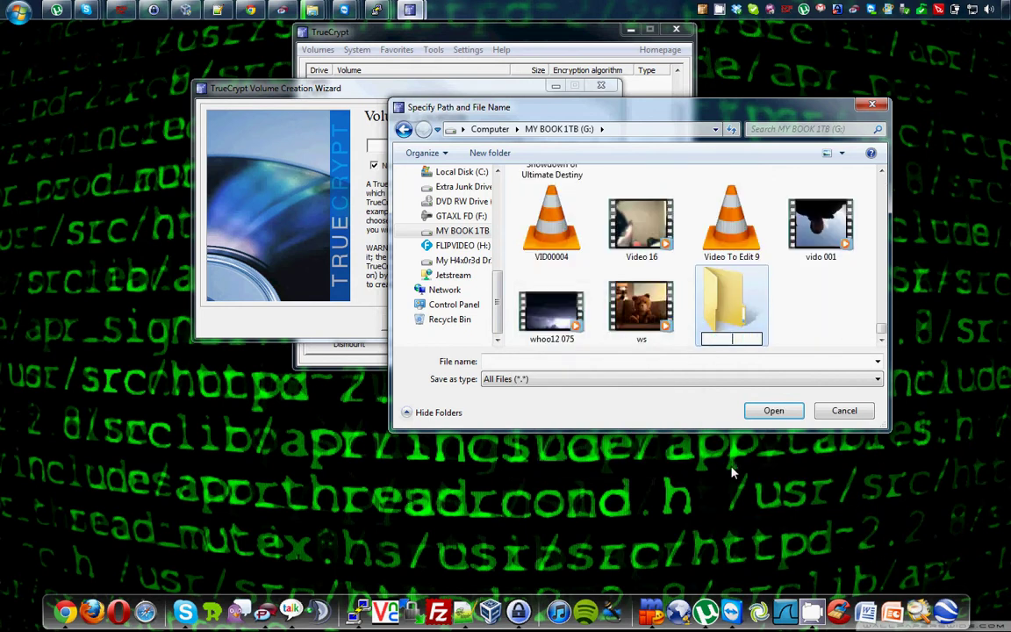
text(Containers)
key(Return)
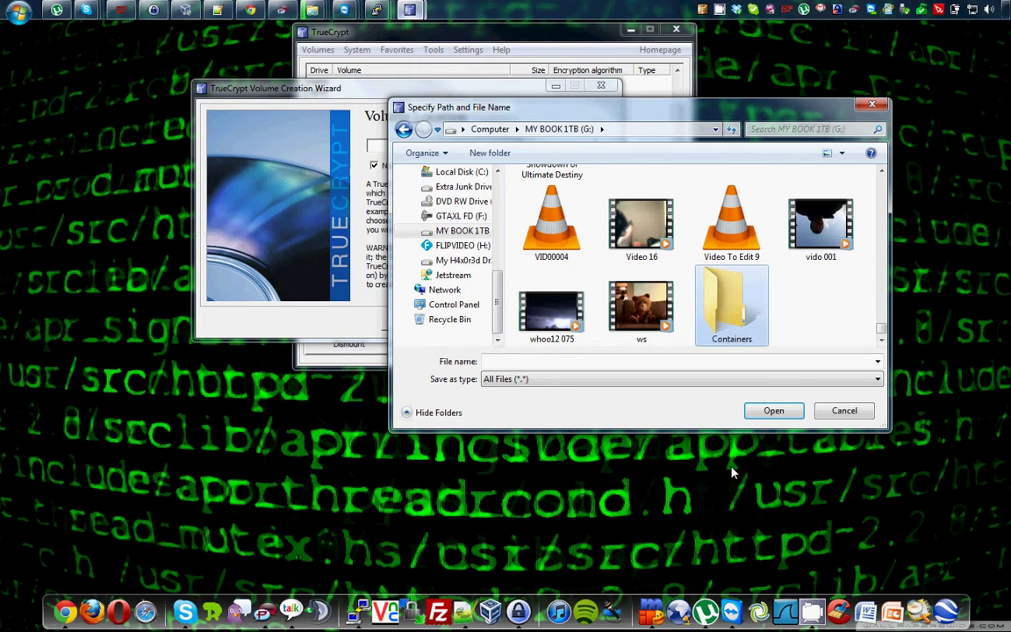
- Name the container file 1 inside the Containers folder and accept it as the volume location
double_click(736, 316)
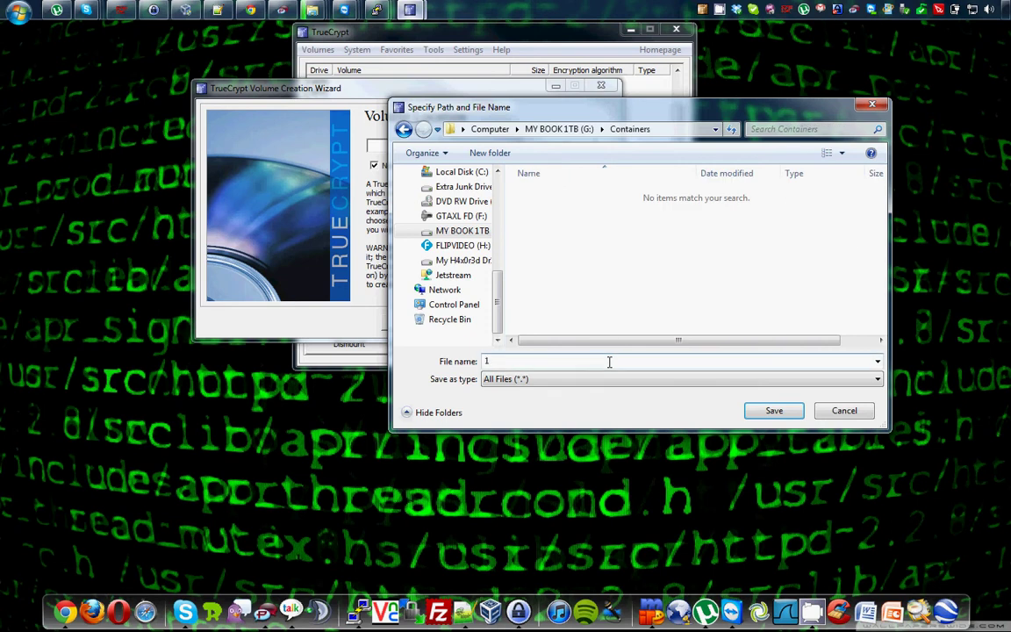
text(1)
click(774, 411)
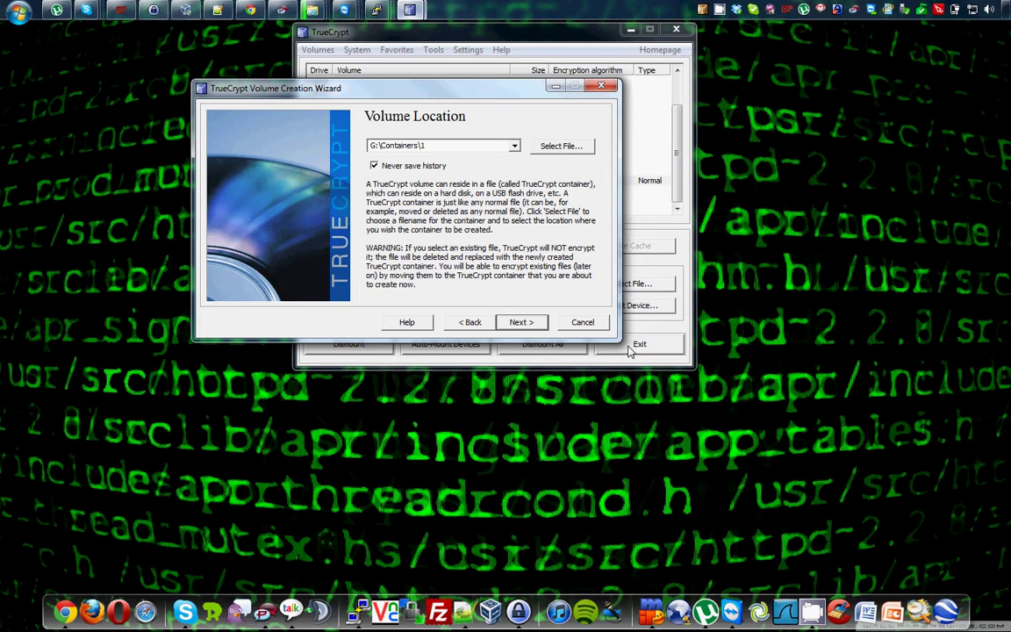
click(521, 323)
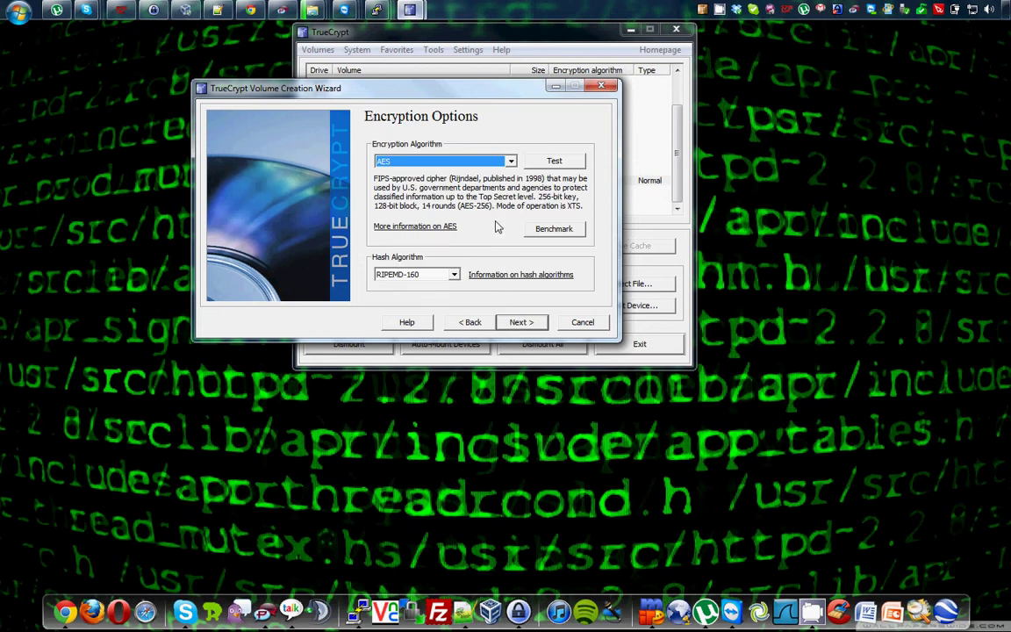
- Accept AES encryption with the RIPEMD-160 hash and set the volume size unit to GB
drag(404, 88, 409, 69)
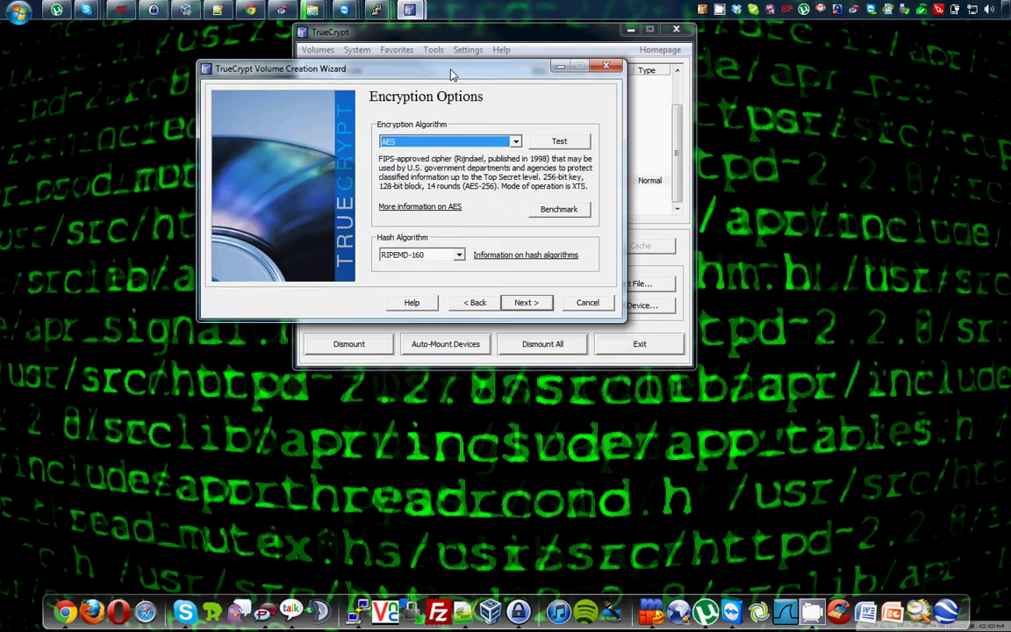
click(525, 302)
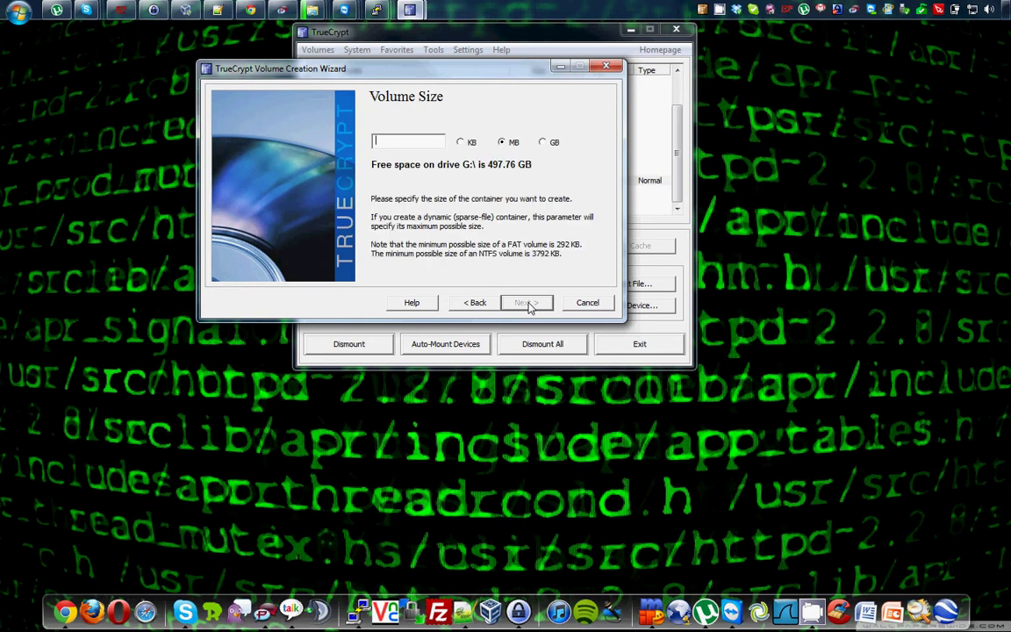
click(544, 143)
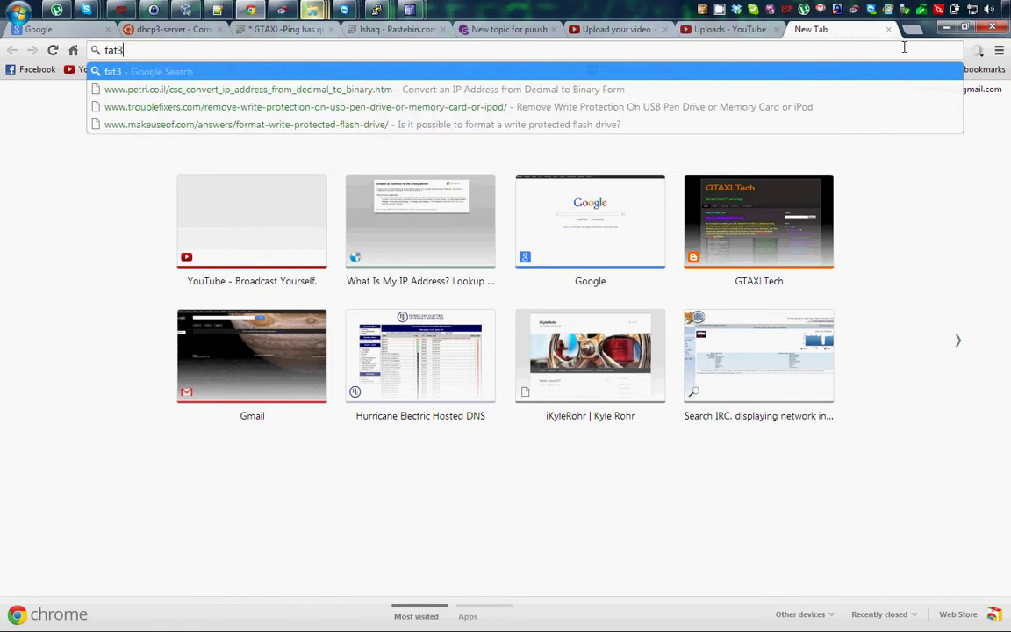
- Search Google in Chrome for "fat32 max file size" and return to the TrueCrypt volume wizard
text(2 max file size)
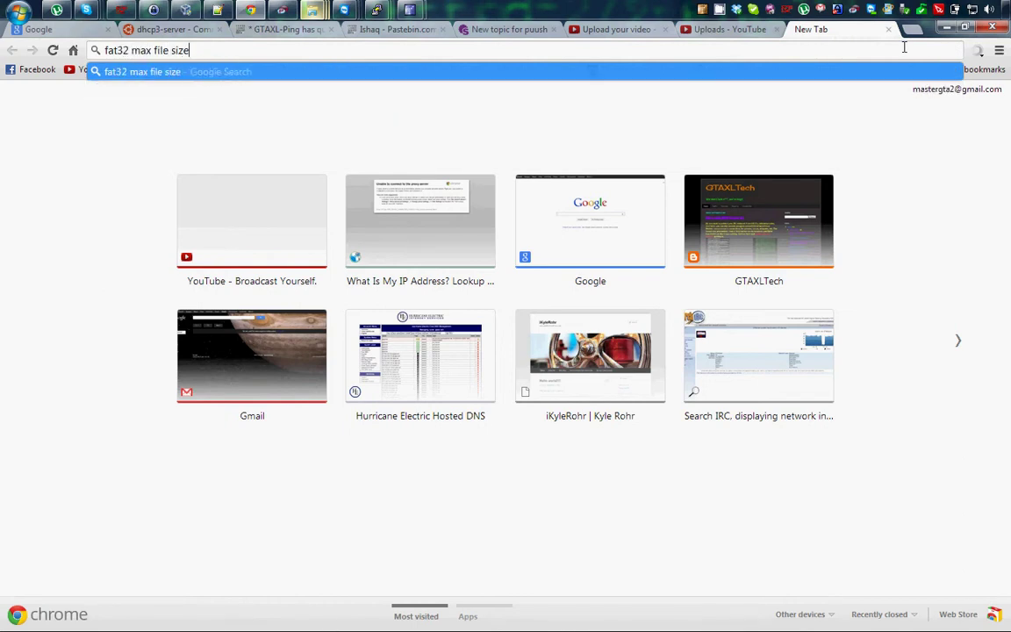
key(Return)
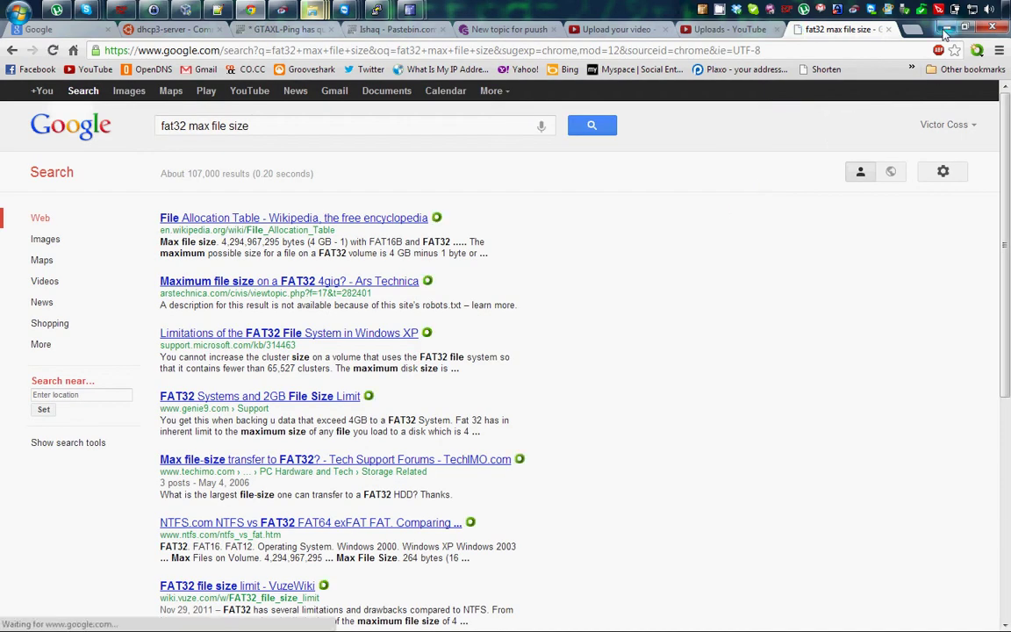
key(ctrl+w)
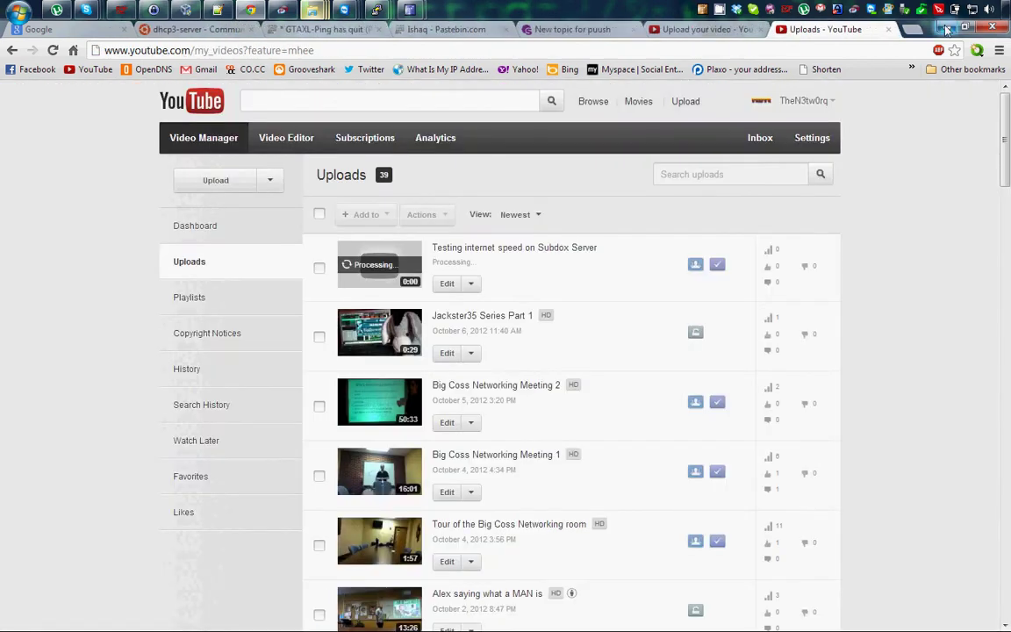
click(945, 29)
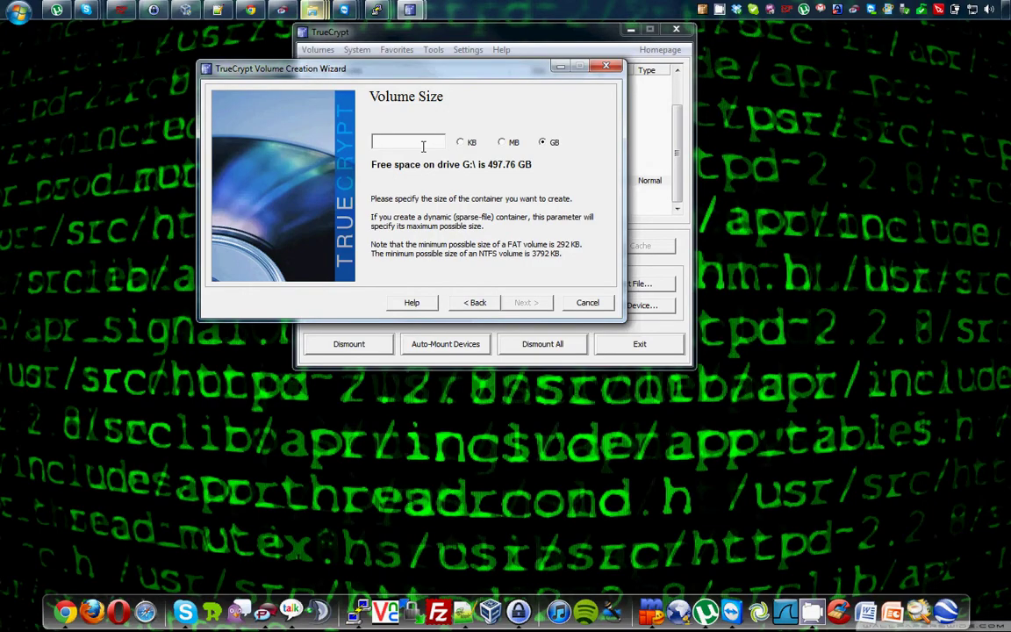
- Try to set the volume size to 4 GB, and clear the entered size
text(4)
click(527, 304)
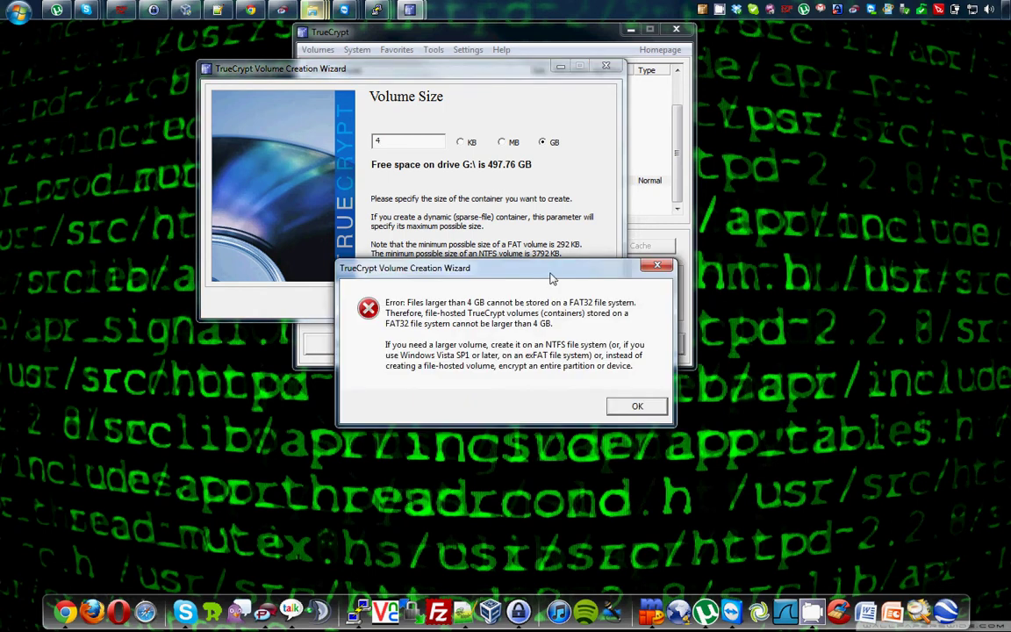
drag(554, 272, 543, 213)
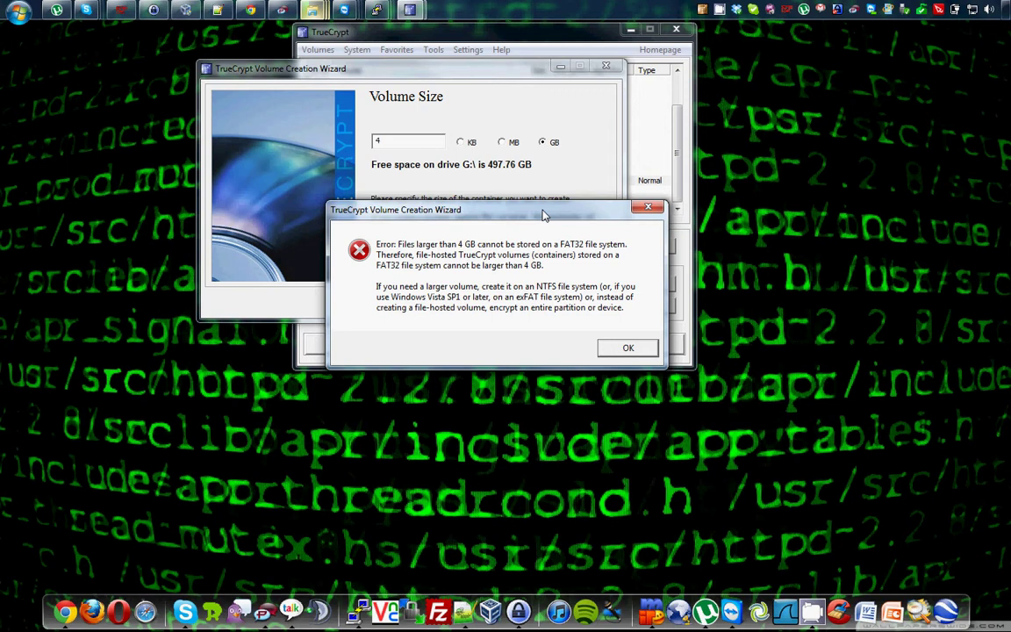
click(625, 348)
key(BackSpace)
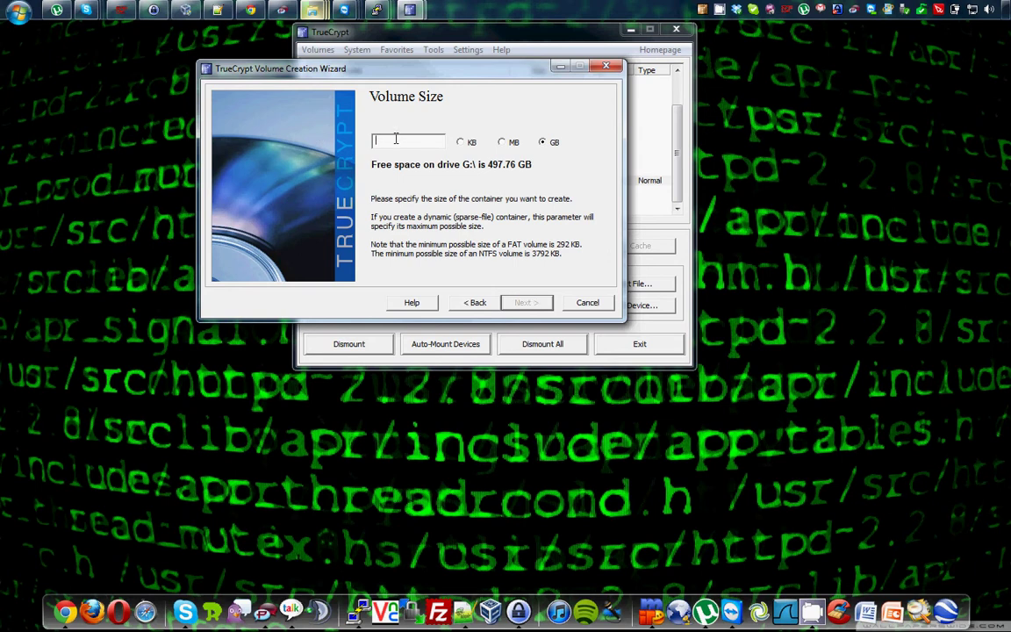
- Change the volume size unit to MB and leave the size value empty
text(3)
click(501, 141)
key(BackSpace)
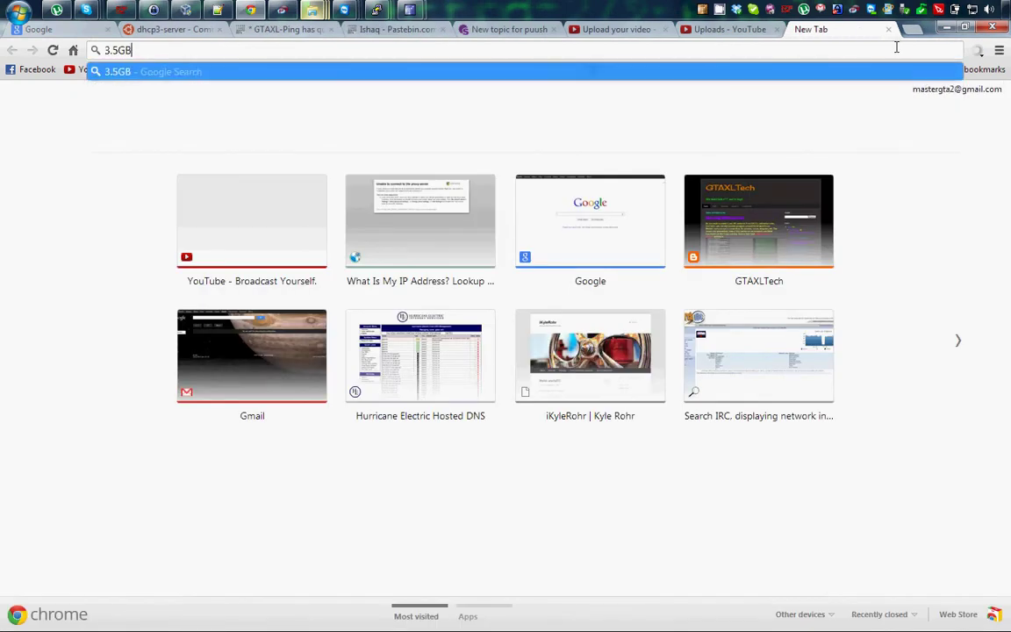
- Convert 3.5GB to MB with a Google search in Chrome and return to the TrueCrypt volume wizard
text(MB)
key(Return)
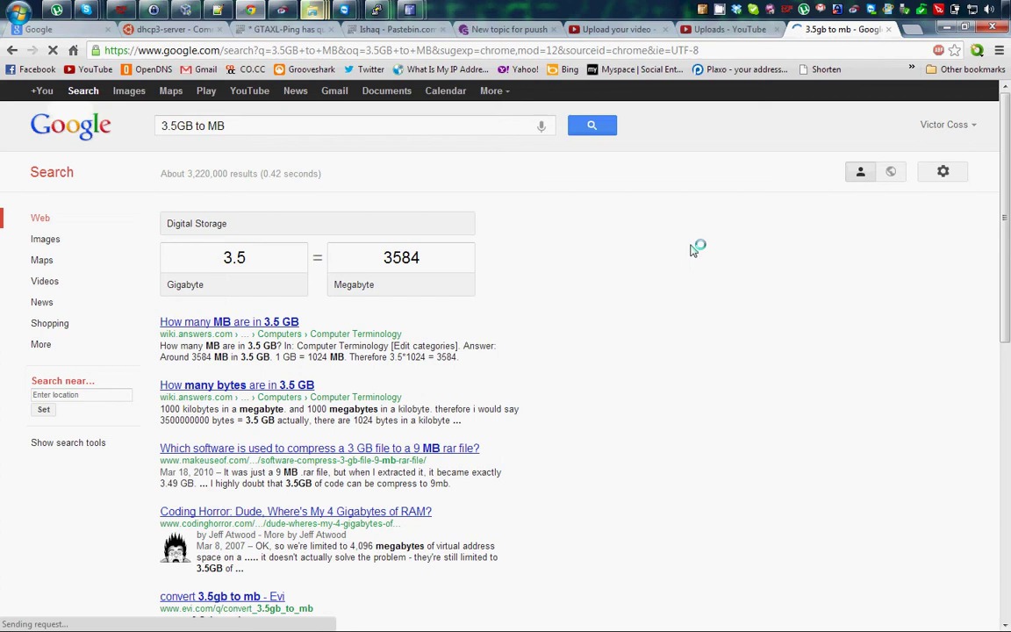
click(952, 27)
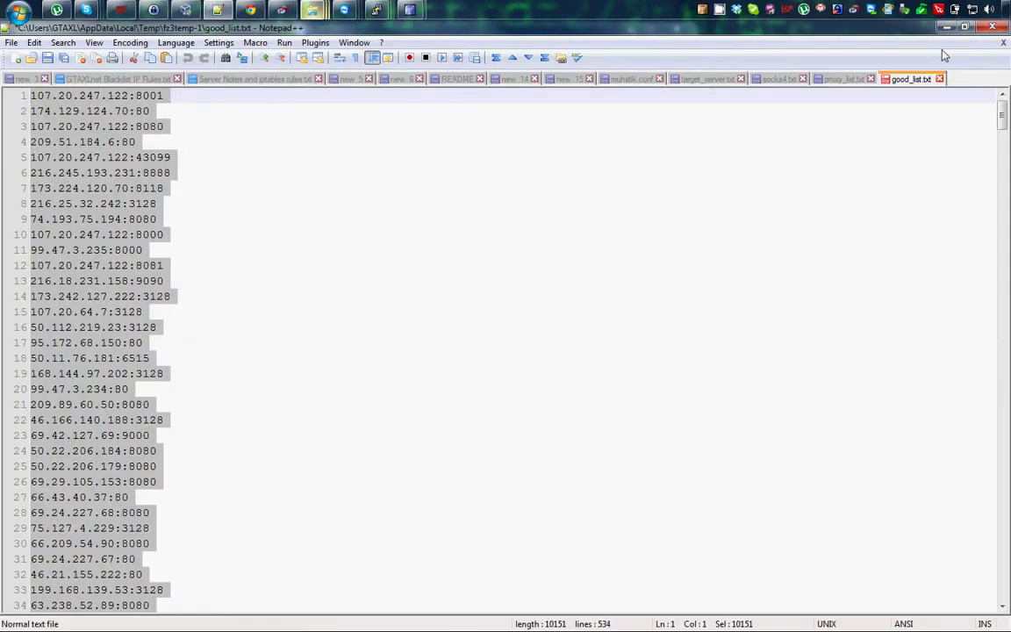
click(948, 27)
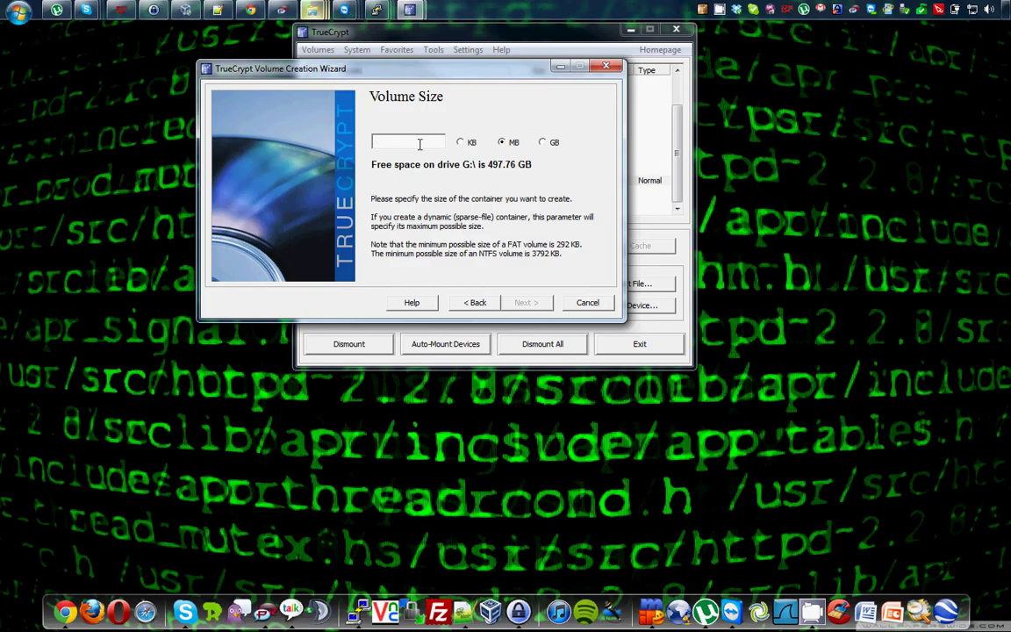
- Set the volume size to 3584 MB and continue to the volume password page
text(3584)
click(525, 301)
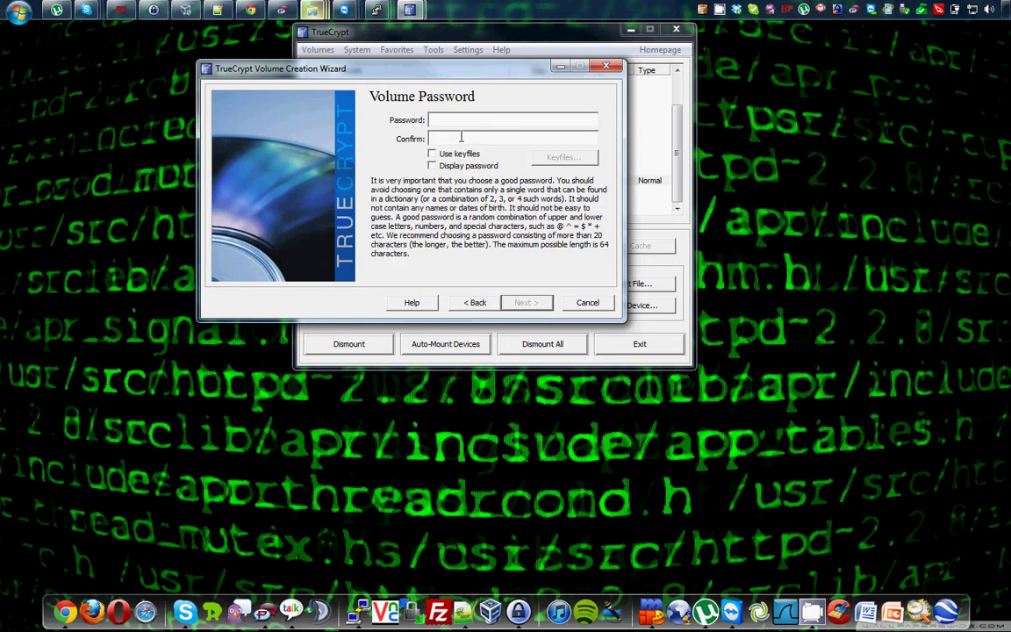
- Switch to KeePass and unlock the All My Legit Passwords database with its master password
drag(386, 68, 410, 37)
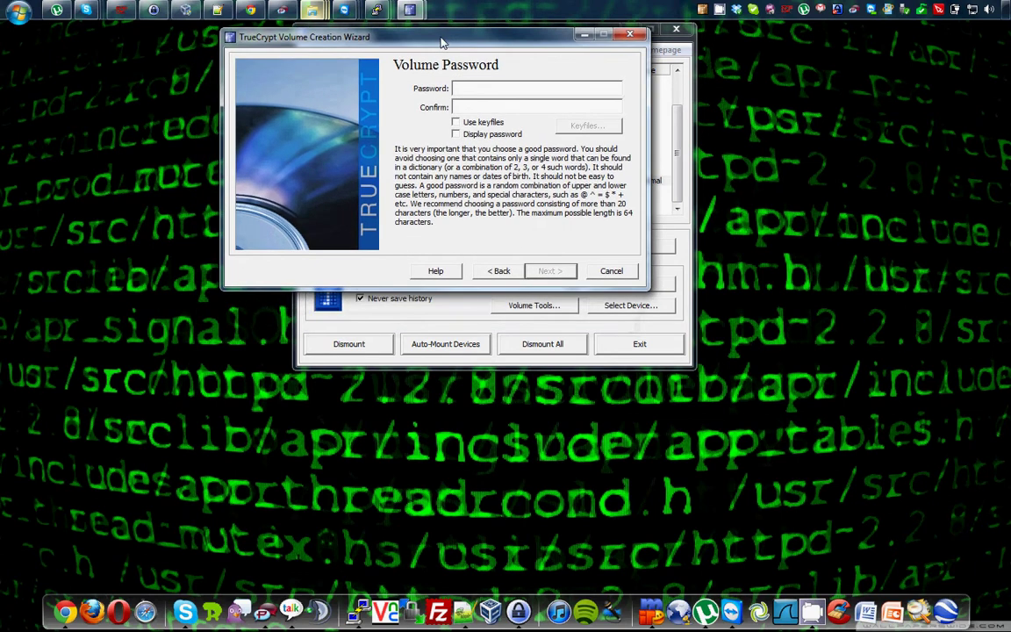
click(152, 10)
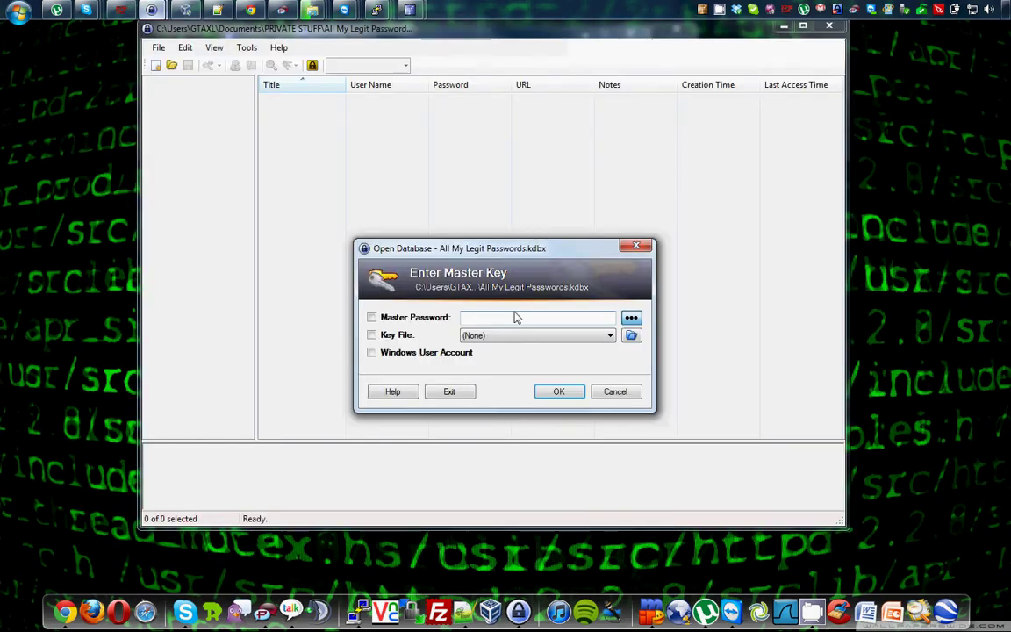
text(**************)
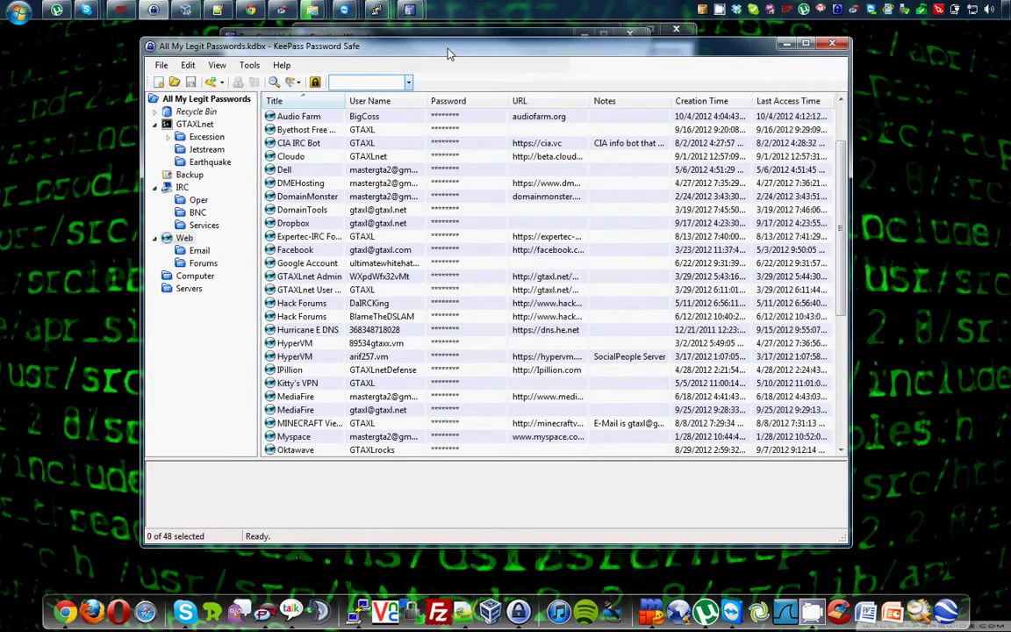
- Add an entry titled "TrueCrypt Container 1" with user name "My 1TB HDD" to the Computer group, copying its generated password
click(195, 276)
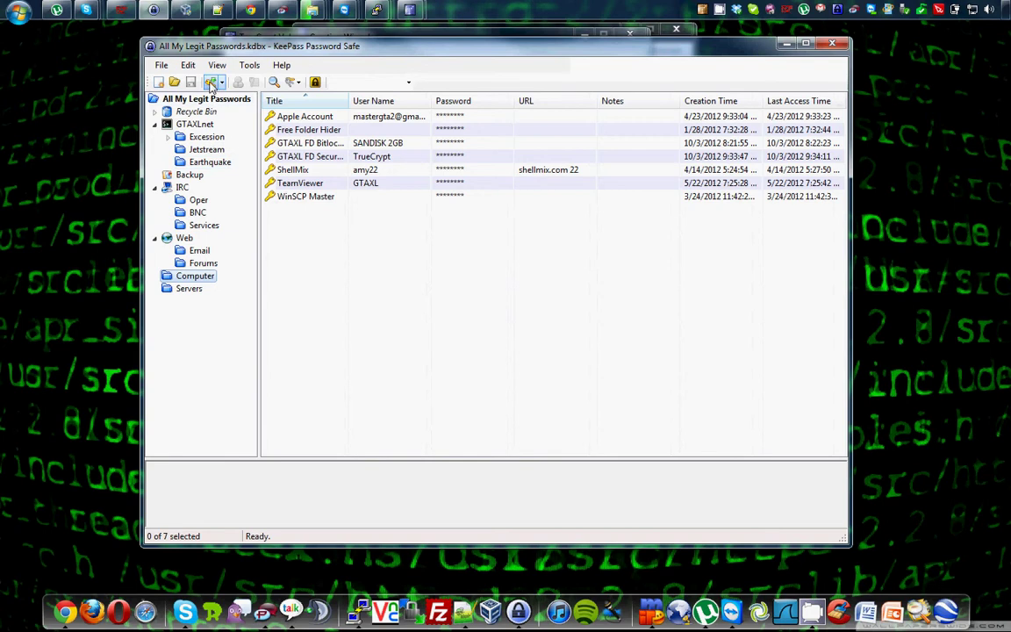
click(210, 82)
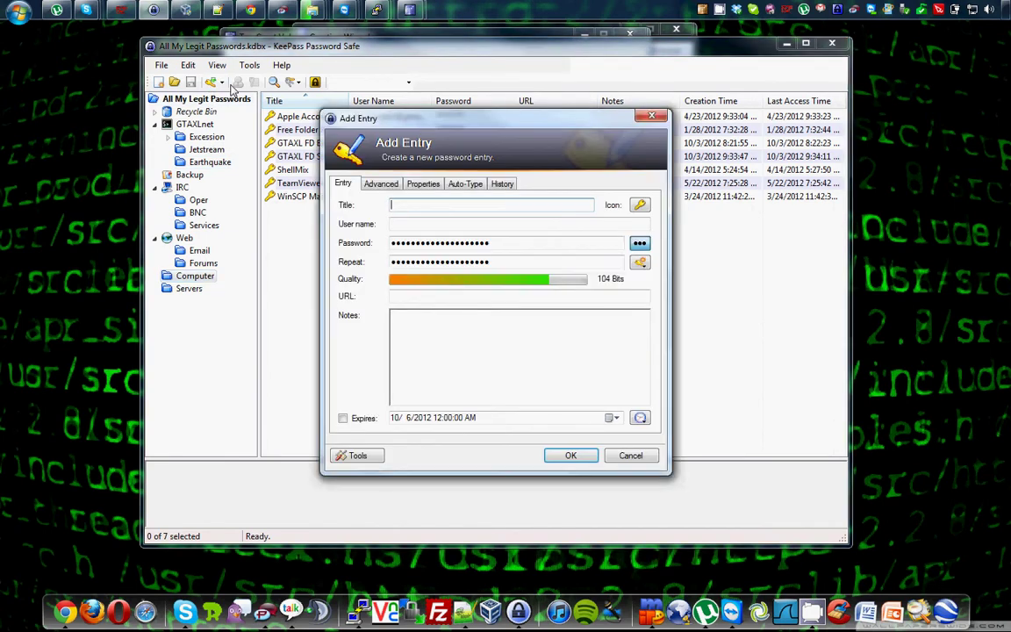
drag(426, 125, 428, 79)
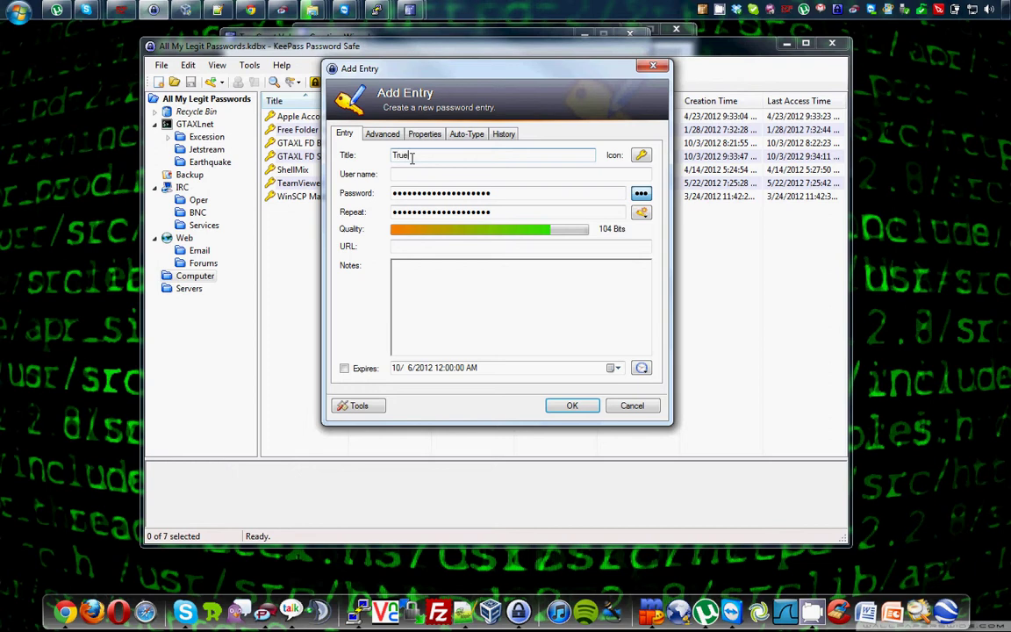
text(TrueCrypt Container 1)
key(Tab)
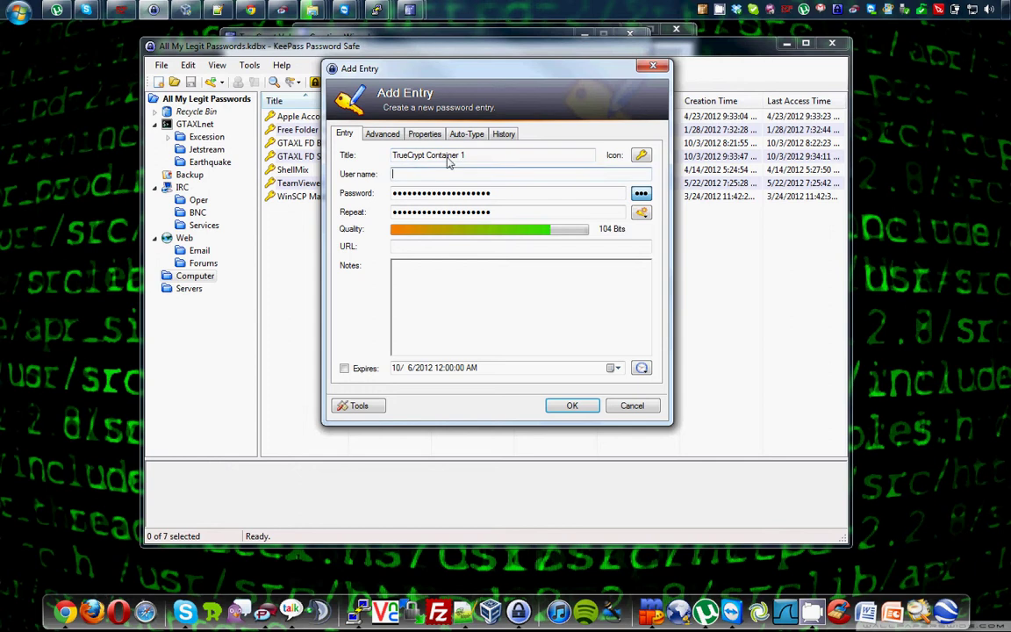
drag(448, 73, 463, 52)
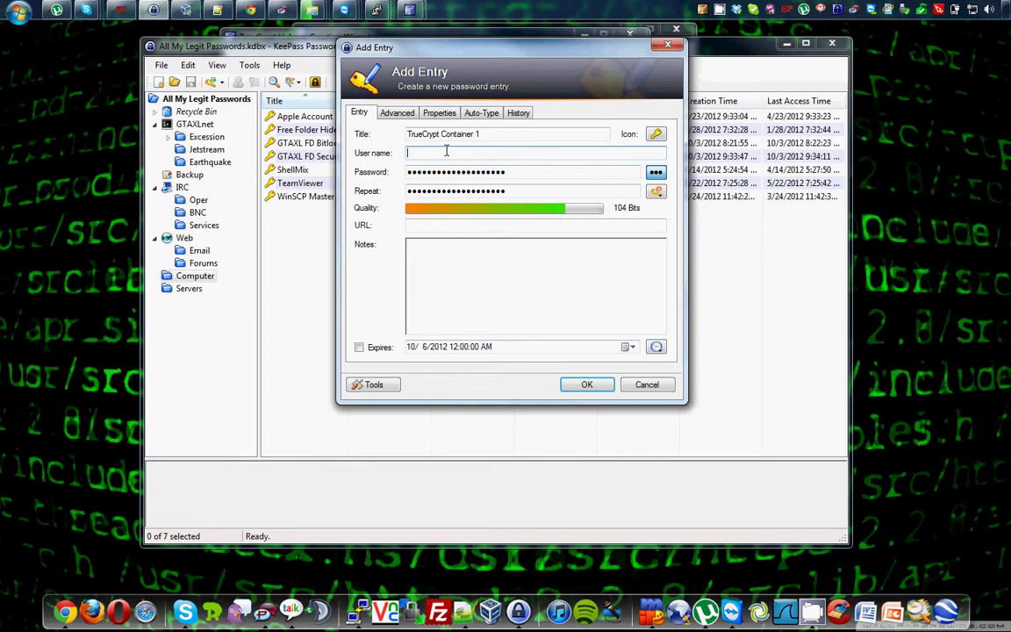
text(My T)
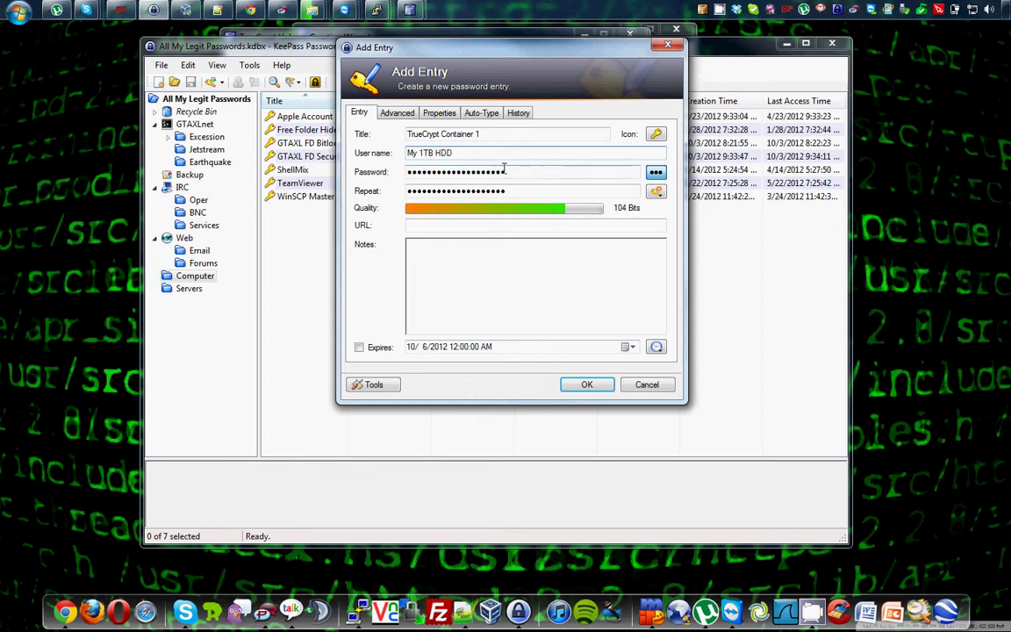
key(Escape)
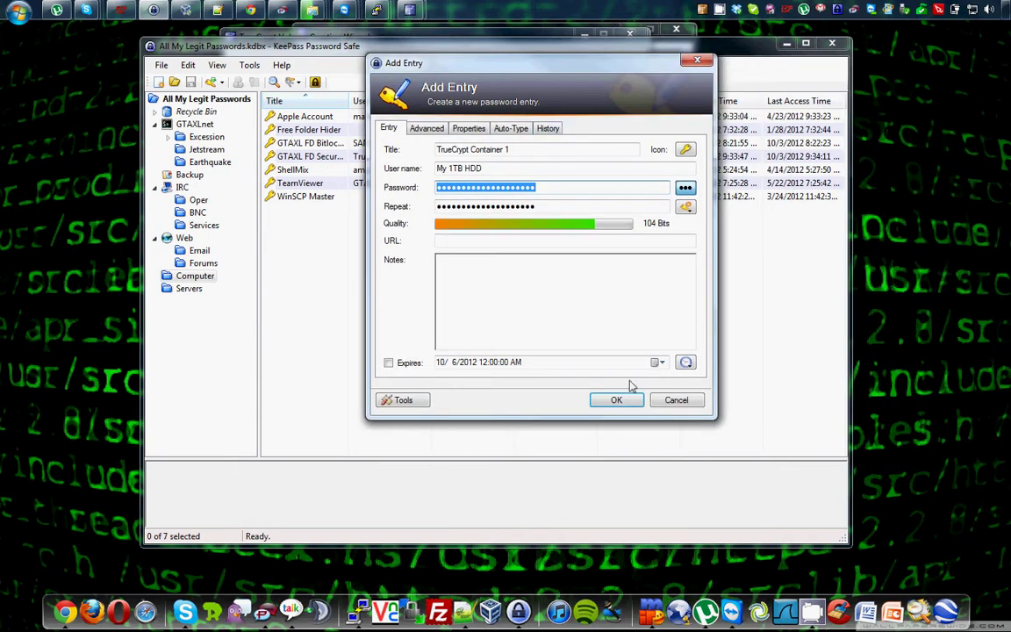
click(617, 400)
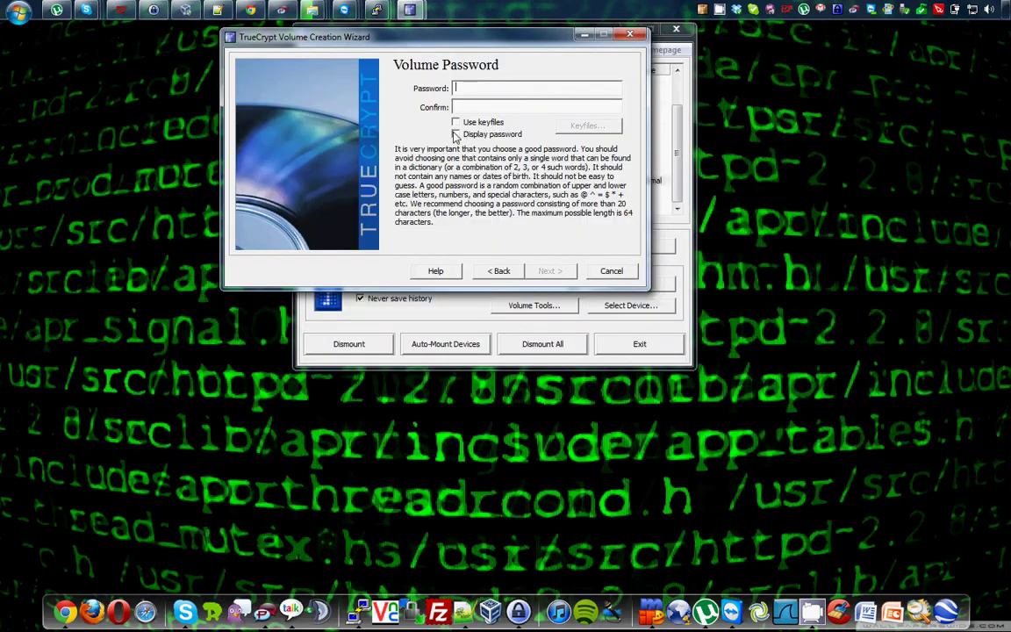
- Paste the generated password as the TrueCrypt volume password and its confirmation, and continue to the volume format page
right_click(473, 93)
click(505, 154)
click(497, 108)
right_click(497, 108)
click(532, 167)
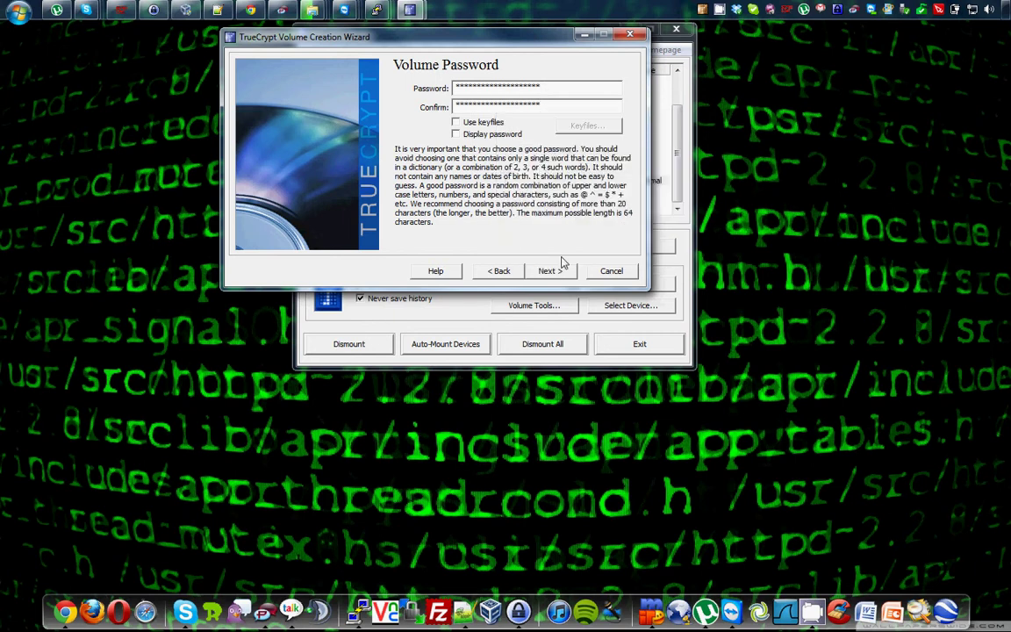
click(551, 272)
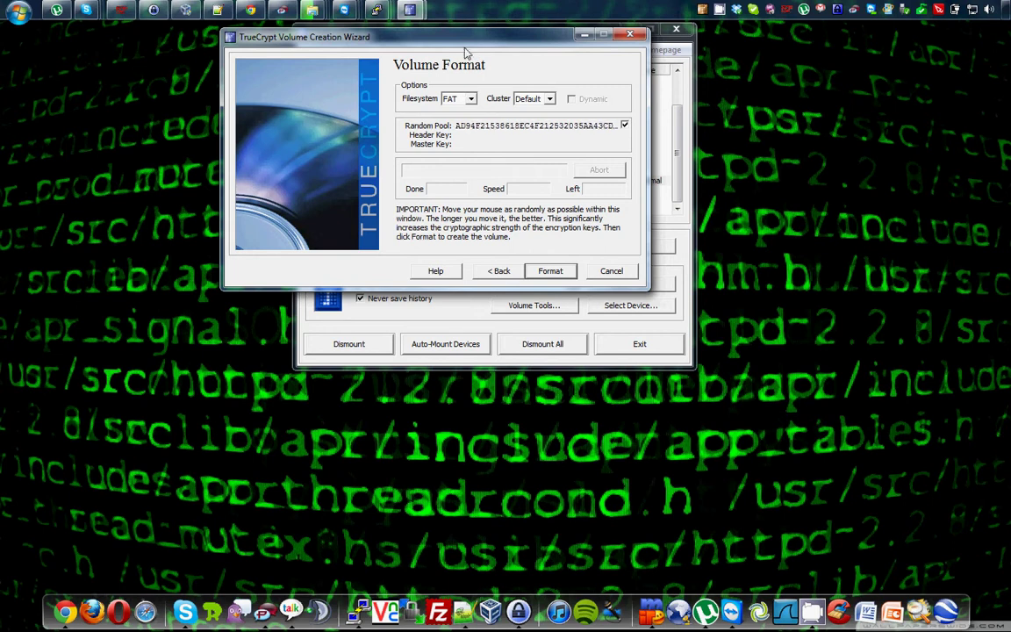
- Start formatting the container volume with the FAT filesystem and the default cluster size
drag(464, 37, 458, 31)
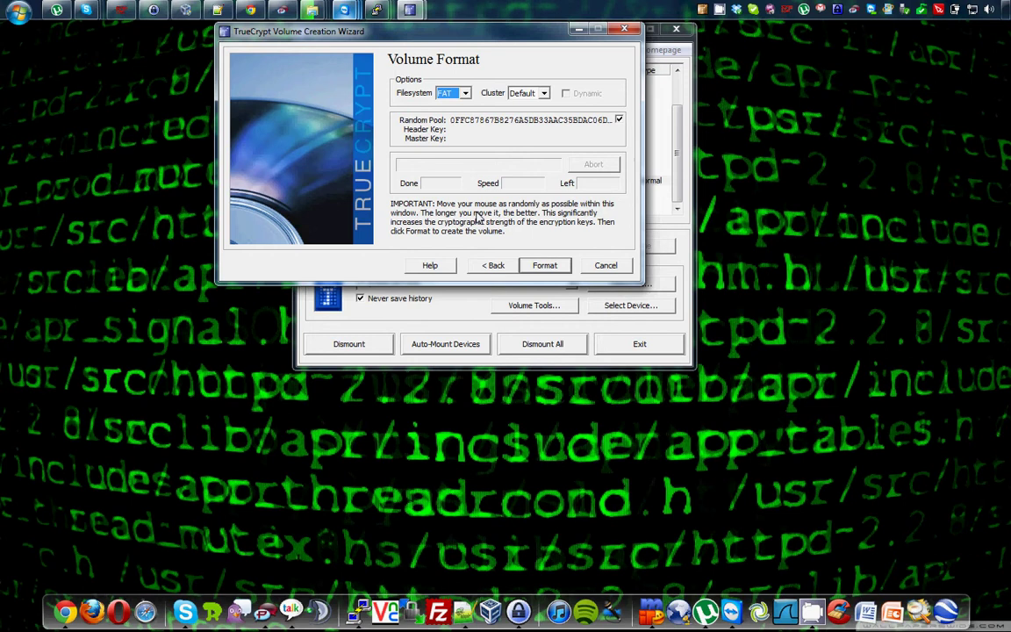
click(545, 265)
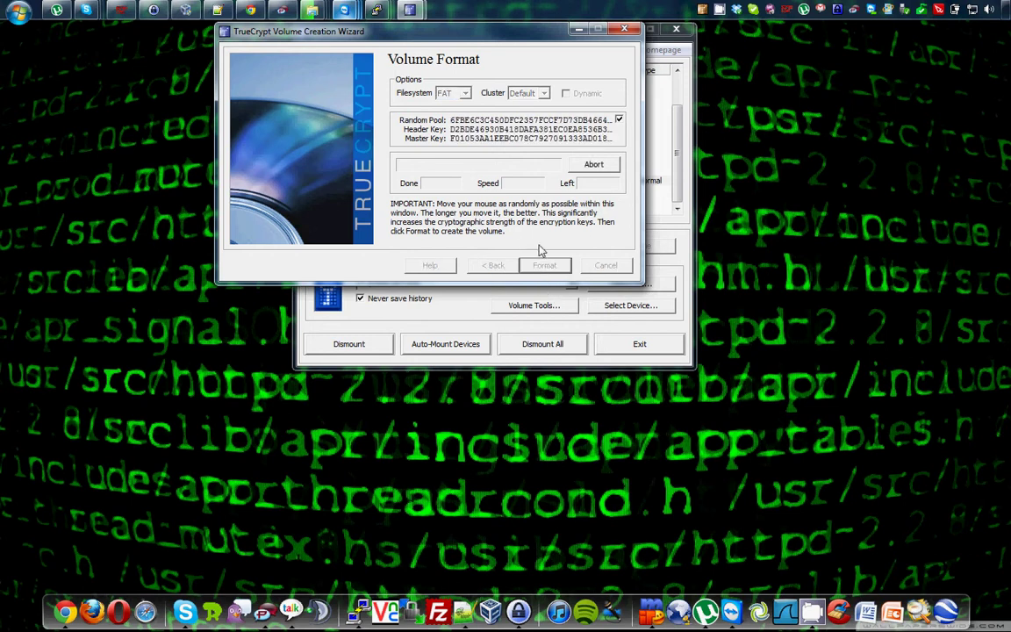
- Minimize the wizard to view the main TrueCrypt window, and restore it to check the format progress
click(578, 32)
drag(562, 40, 576, 42)
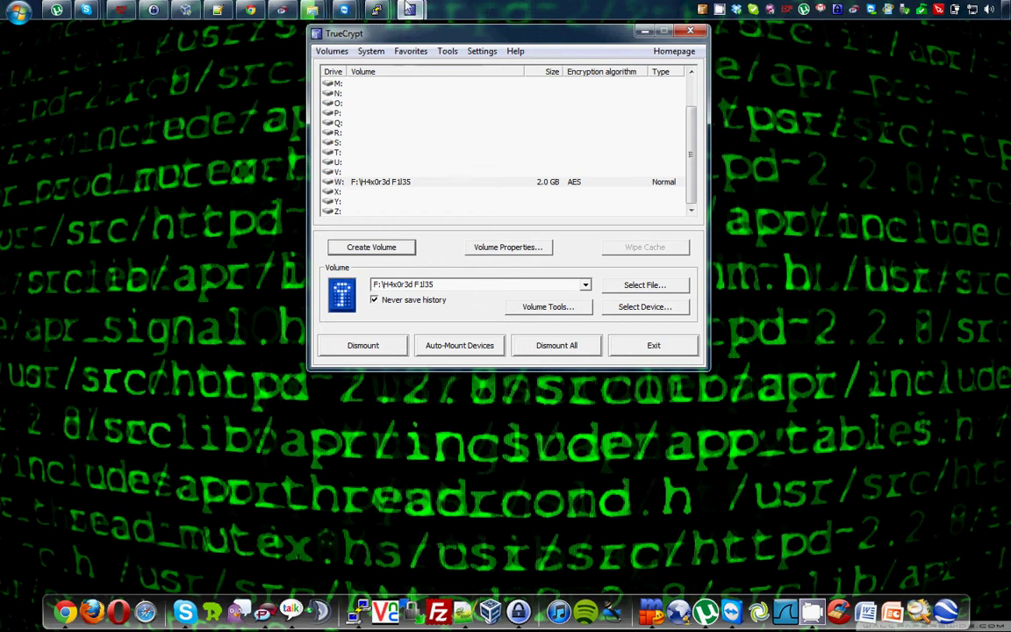
mouse_move(409, 10)
click(454, 79)
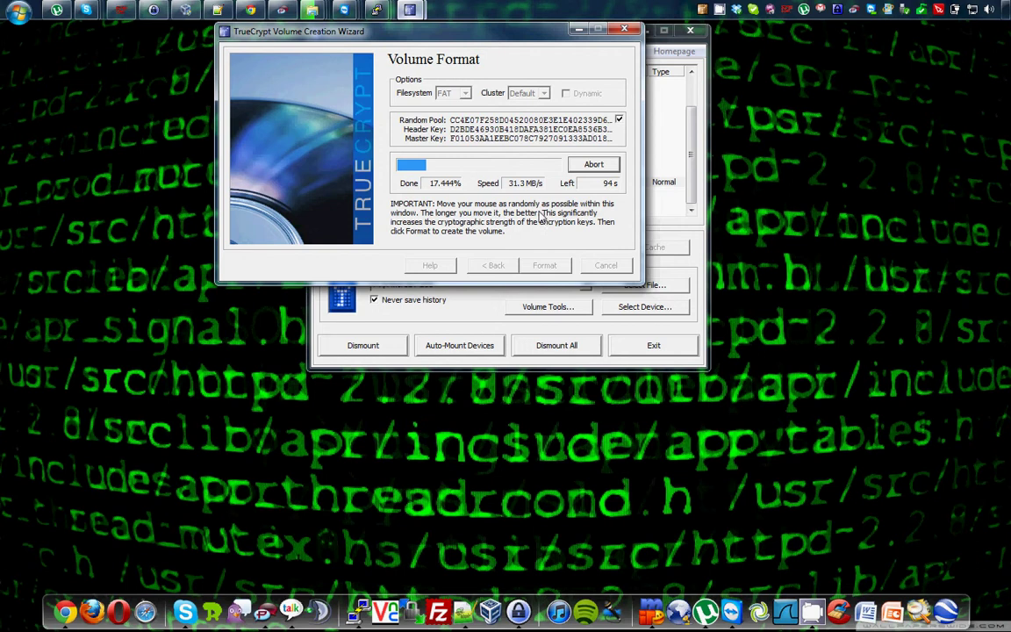
- Refresh the MY BOOK 1TB (G:) drive in Windows Explorer and inspect container file 1 in the Containers folder
click(577, 32)
drag(534, 44, 518, 40)
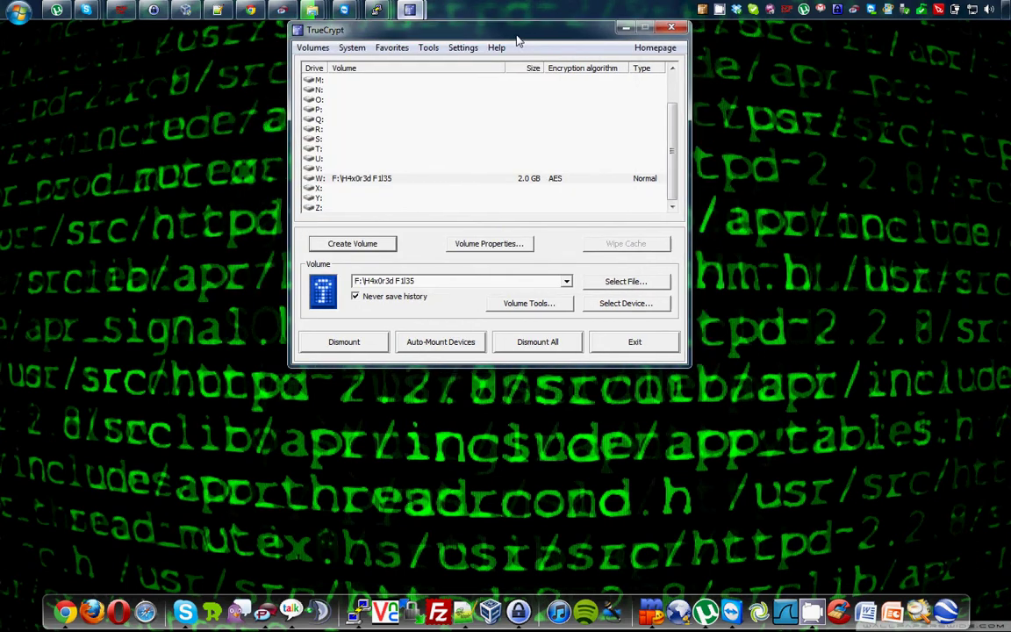
mouse_move(312, 9)
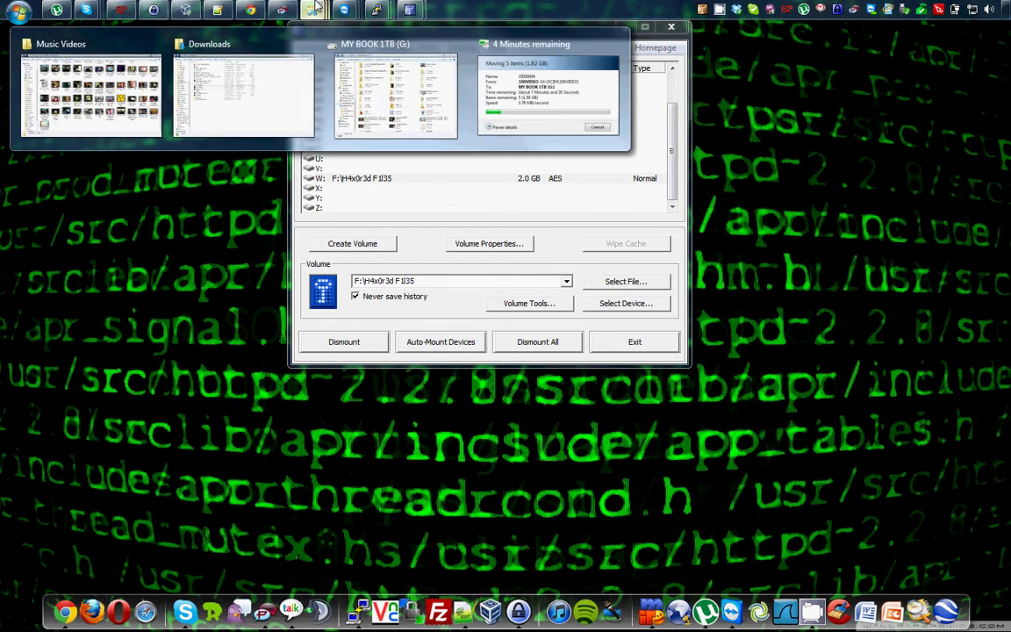
click(395, 79)
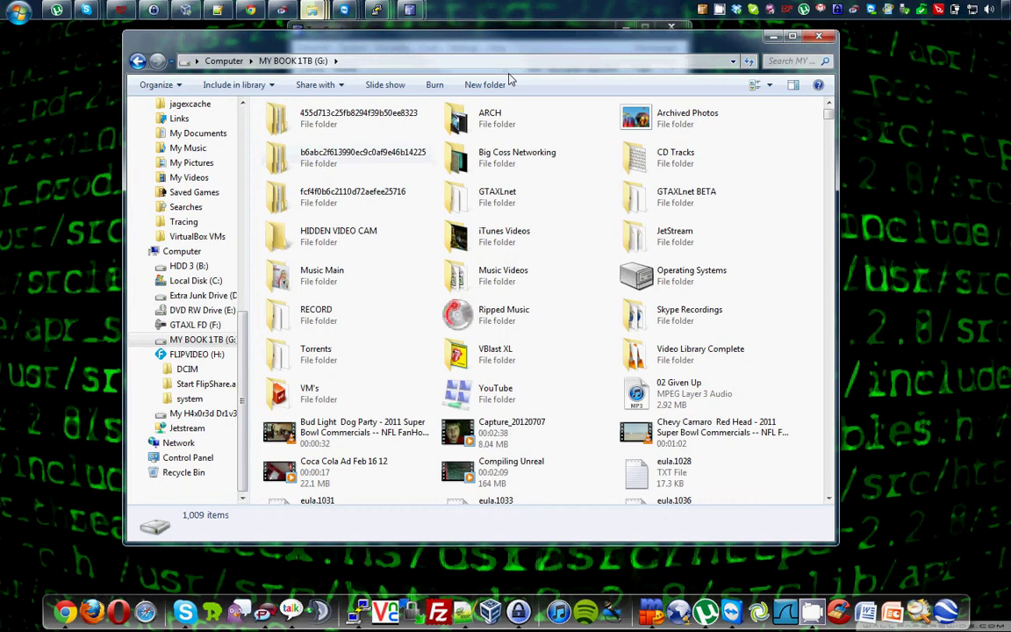
drag(502, 55, 482, 46)
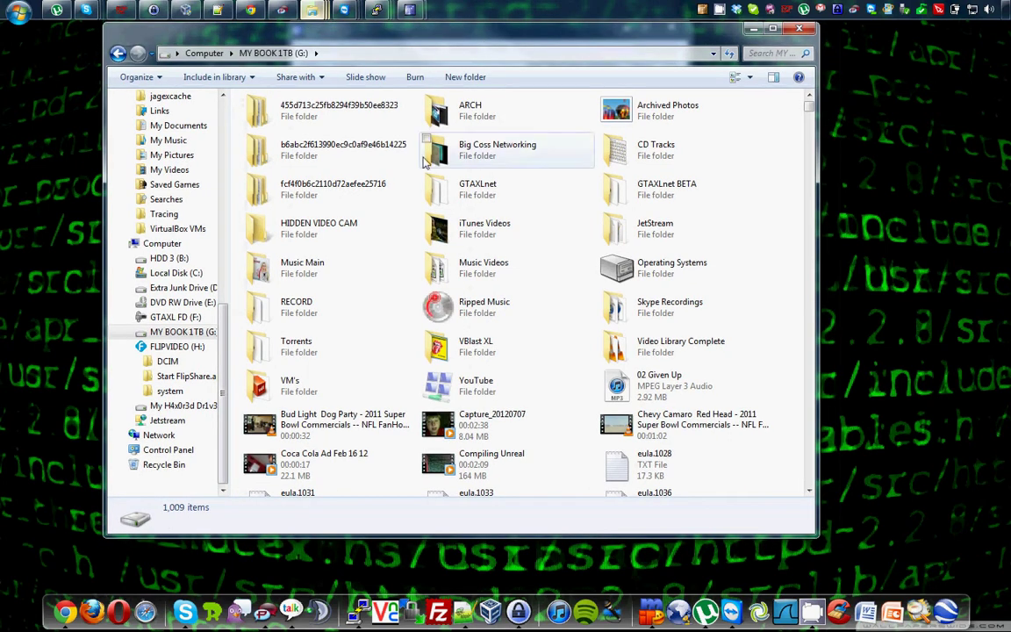
click(728, 55)
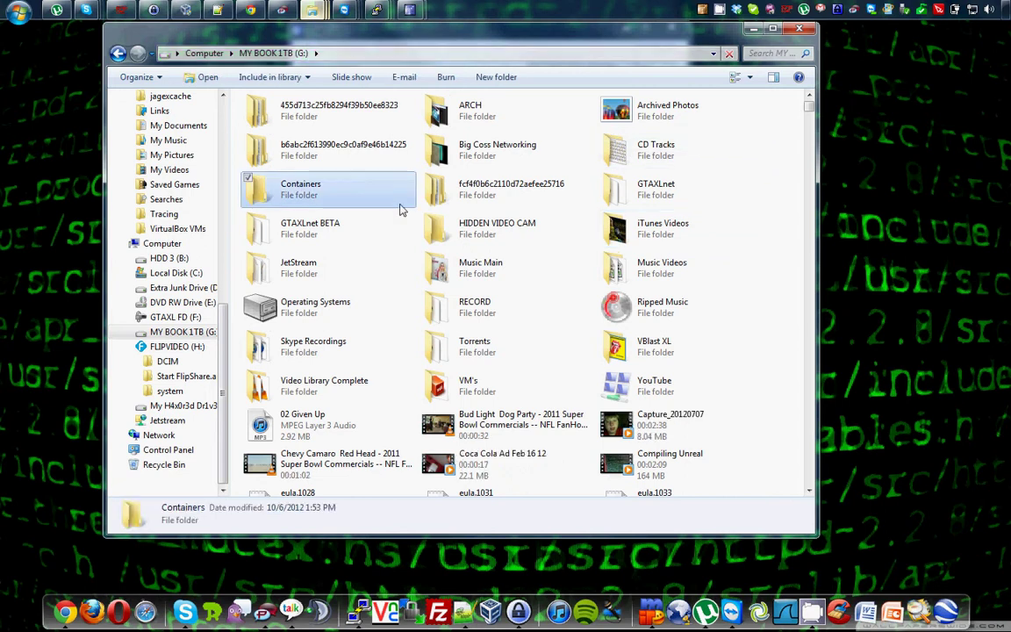
key(Return)
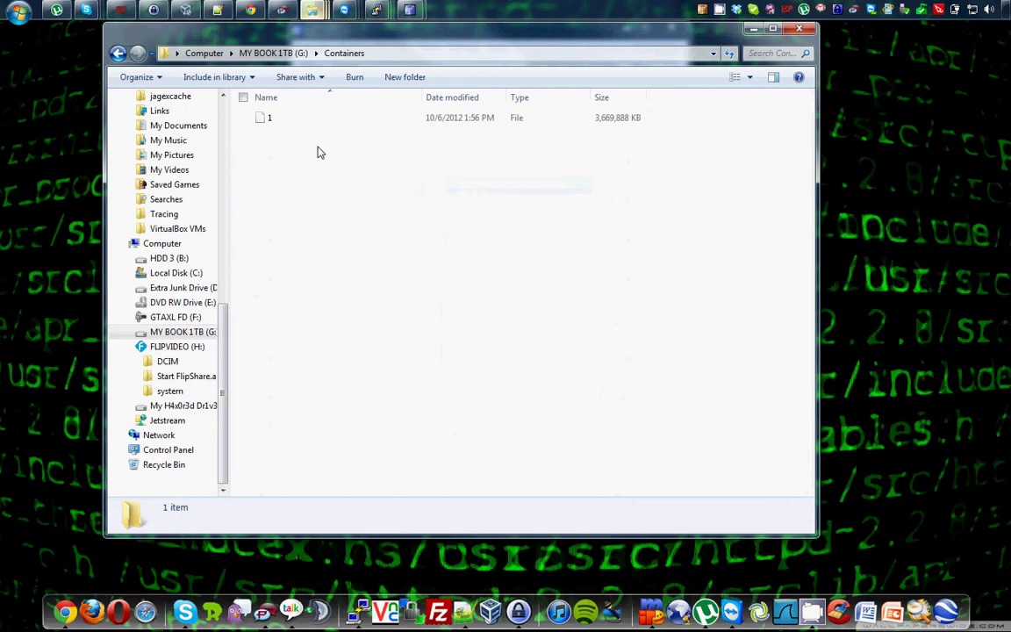
drag(458, 42, 428, 60)
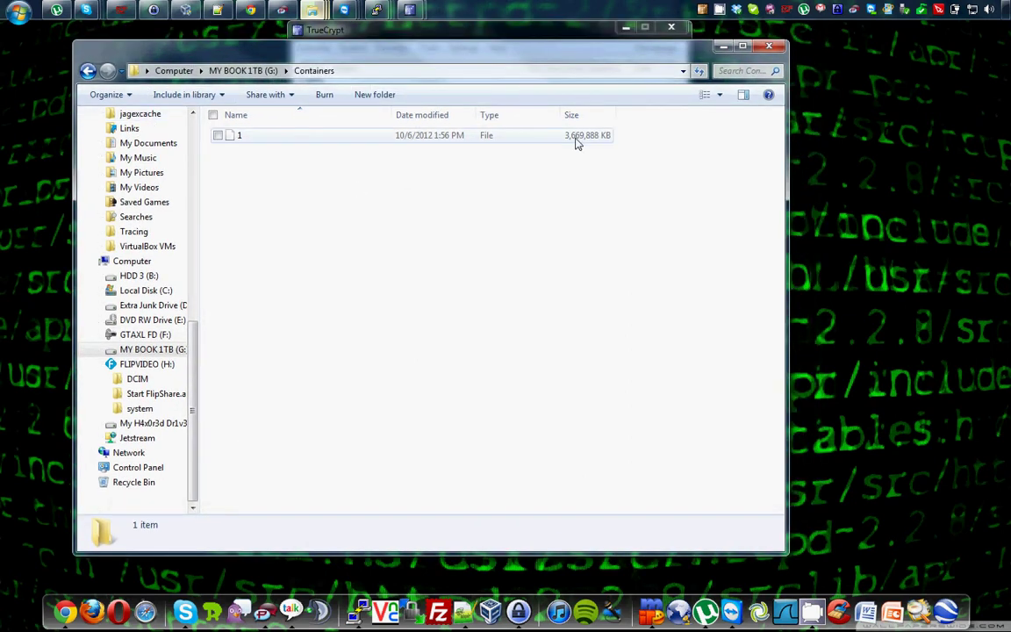
click(88, 70)
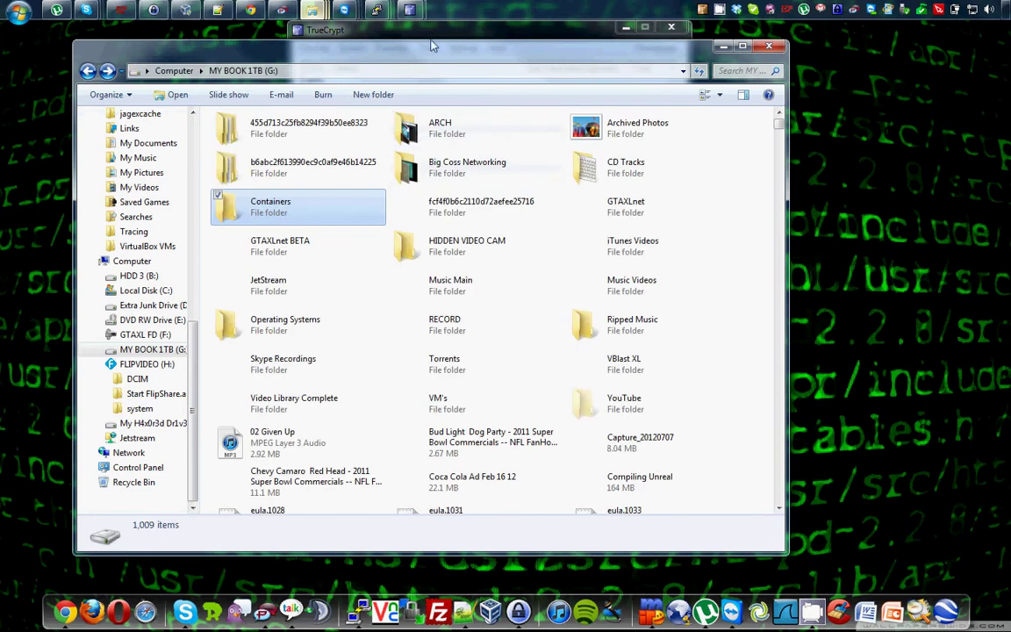
- Check the format progress in the TrueCrypt wizard again and return to the G: drive window
mouse_move(409, 10)
click(474, 88)
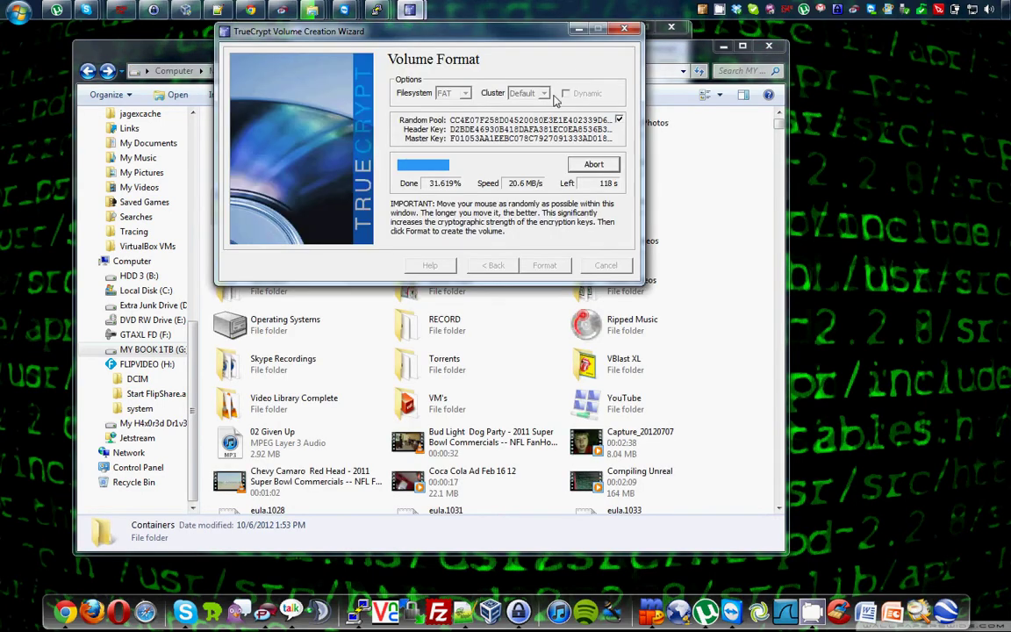
drag(524, 55, 496, 50)
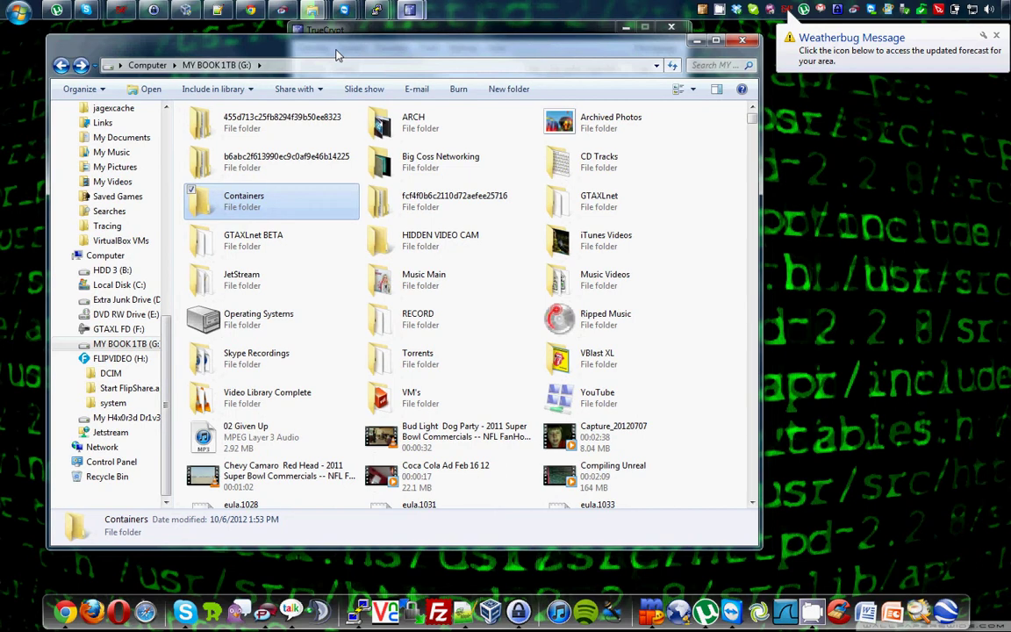
- Dismiss the Weatherbug notification, examine the computer's drives and the contents of My H4x0r3d Dr1v3 (W:), and minimize Explorer
click(998, 37)
click(61, 66)
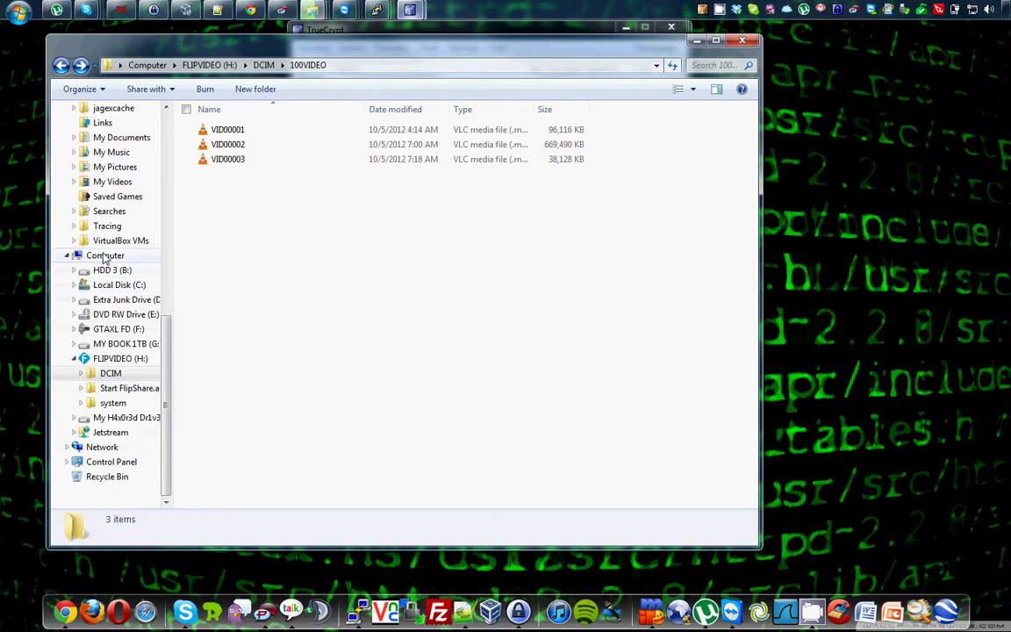
click(105, 256)
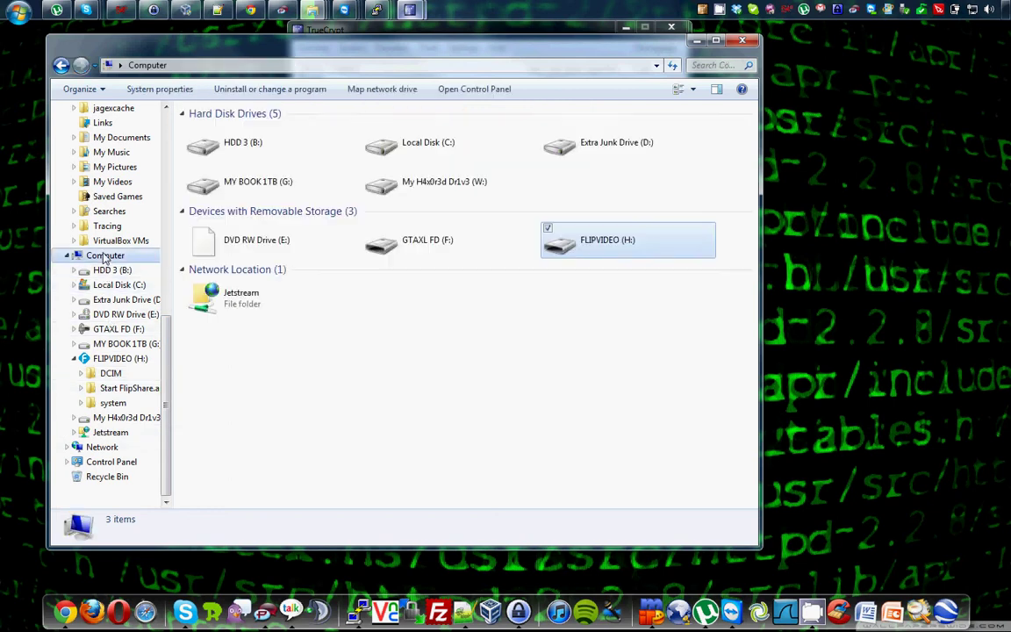
double_click(458, 194)
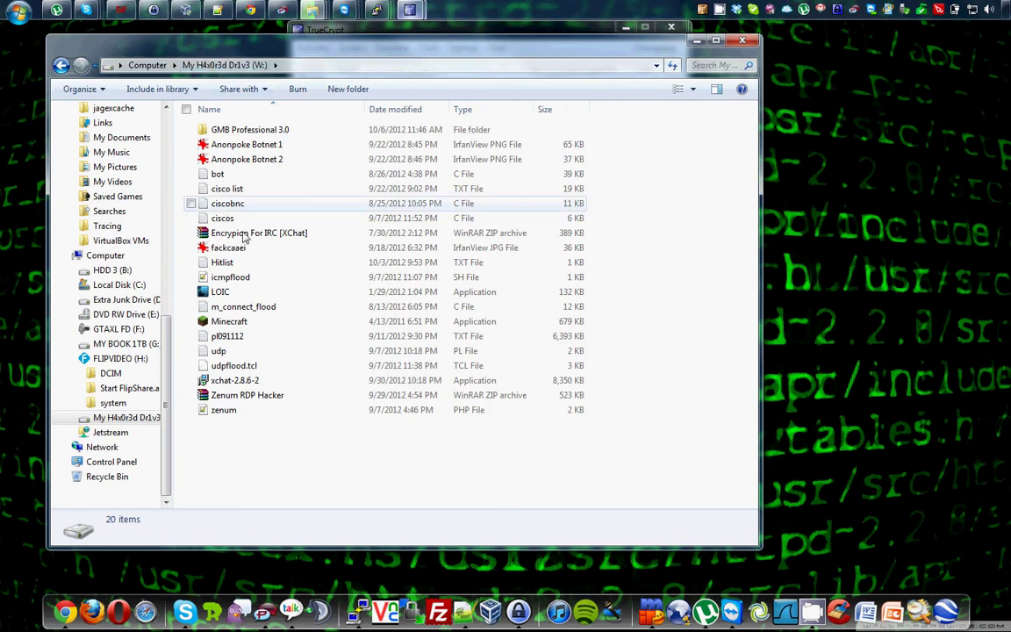
click(60, 65)
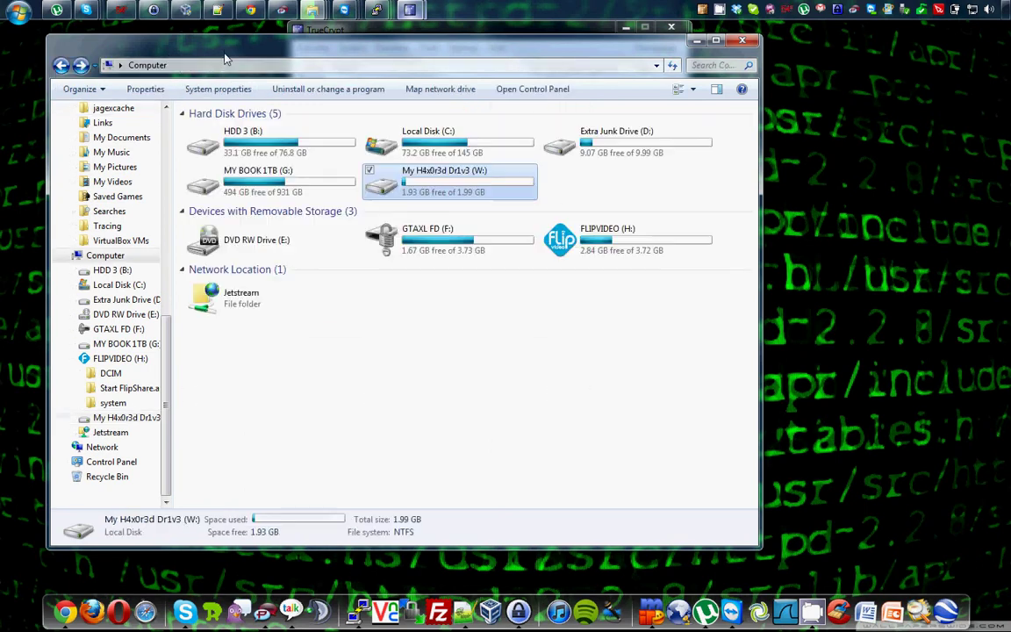
drag(224, 58, 210, 39)
click(647, 167)
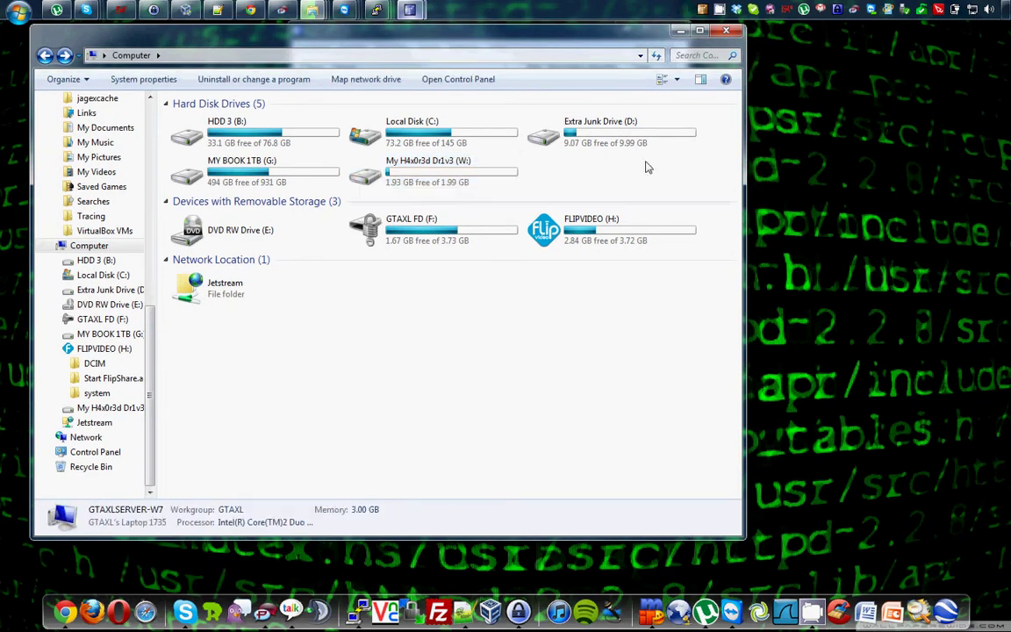
click(679, 33)
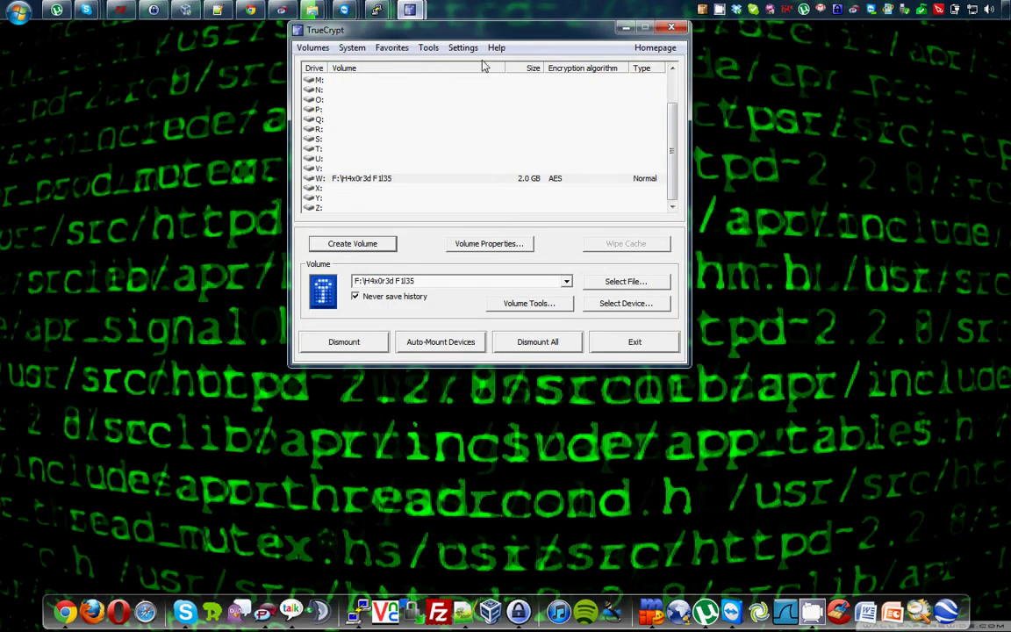
- Open PuTTY, look through its list of saved sessions, and close the configuration window without connecting
mouse_move(409, 11)
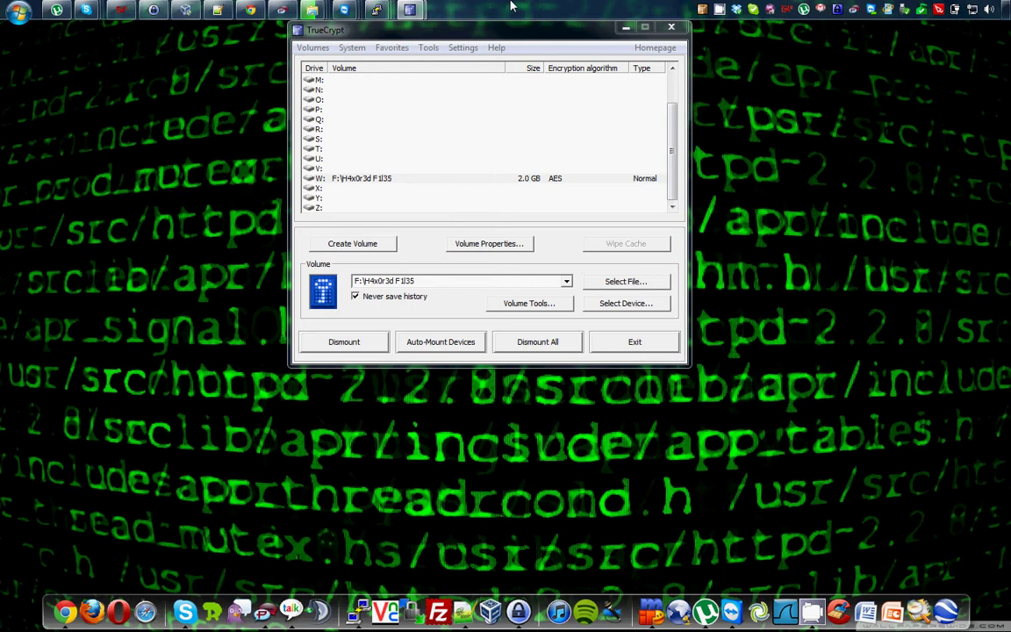
mouse_move(312, 9)
click(17, 11)
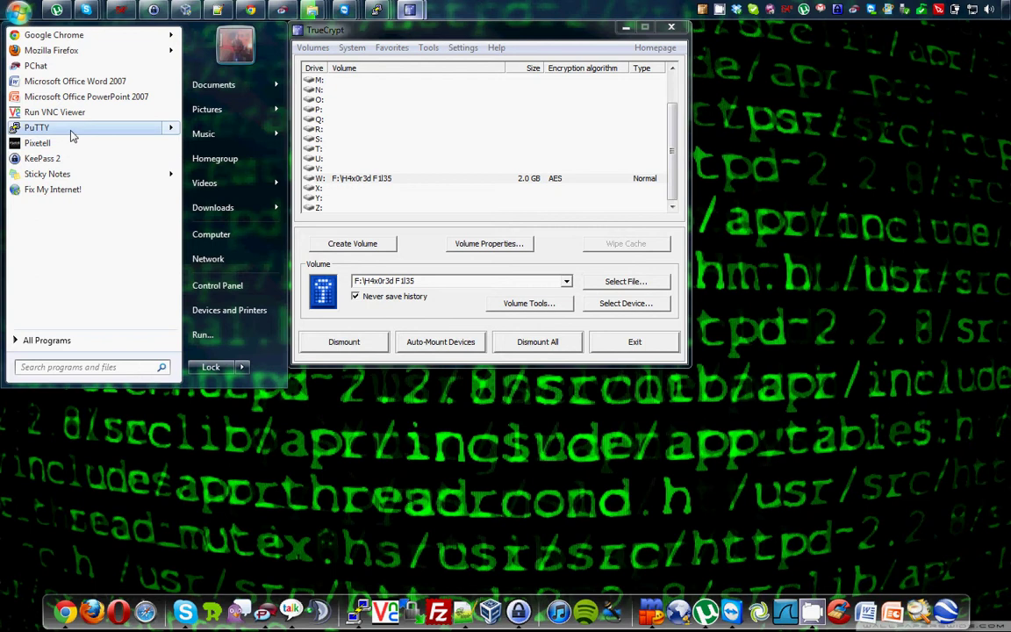
click(73, 134)
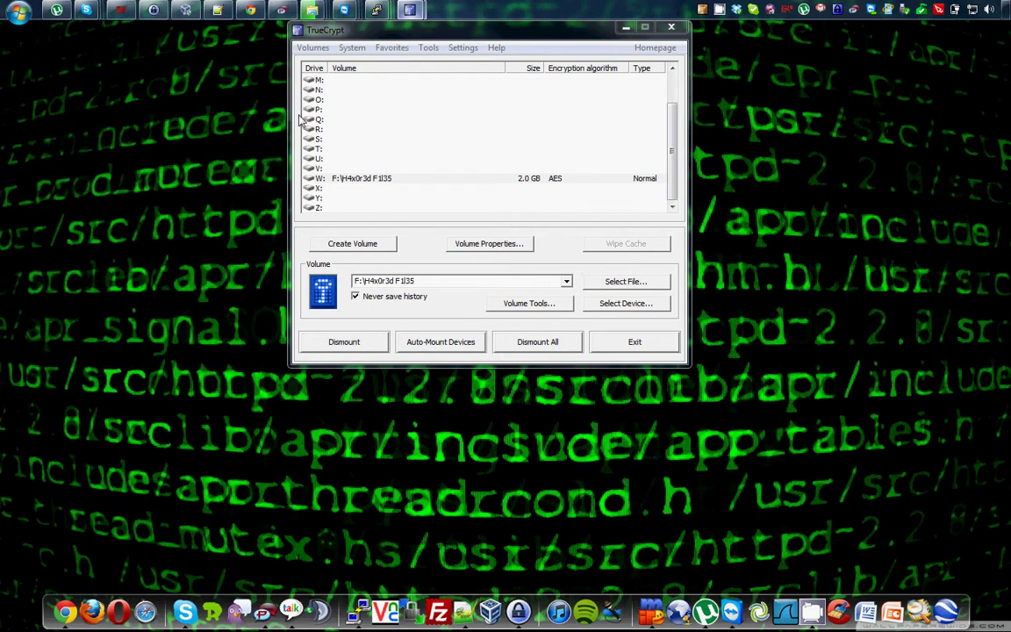
drag(484, 166, 258, 76)
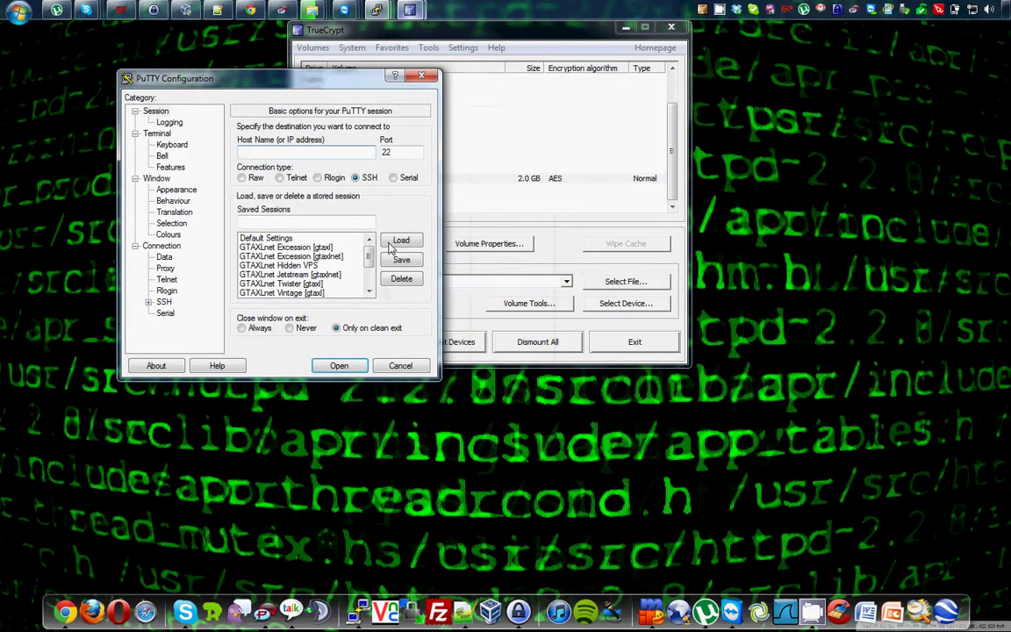
click(330, 284)
scroll(339, 272, down, 2)
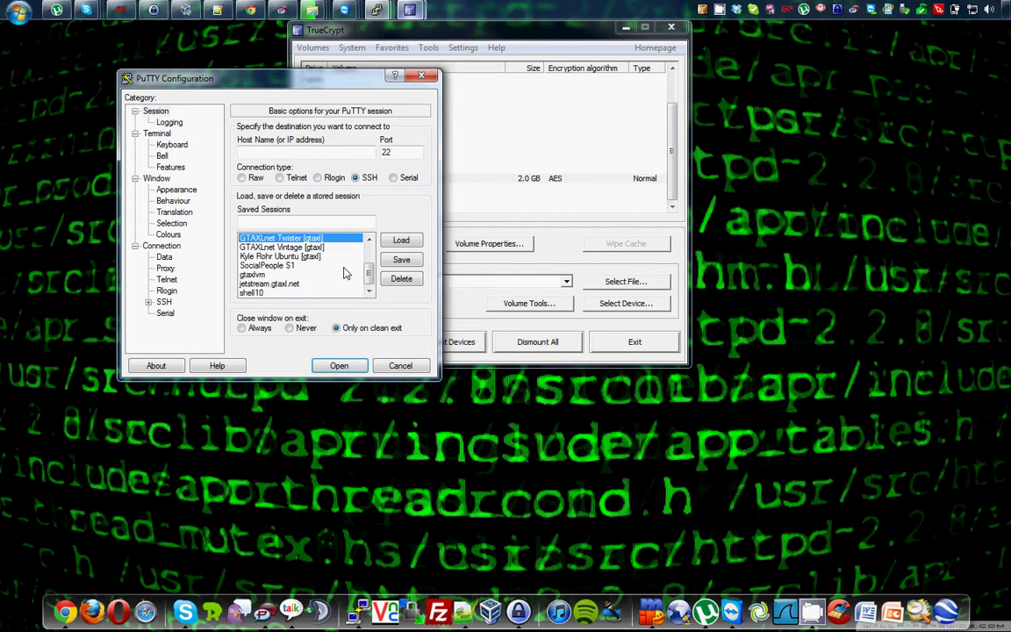
scroll(325, 264, up, 2)
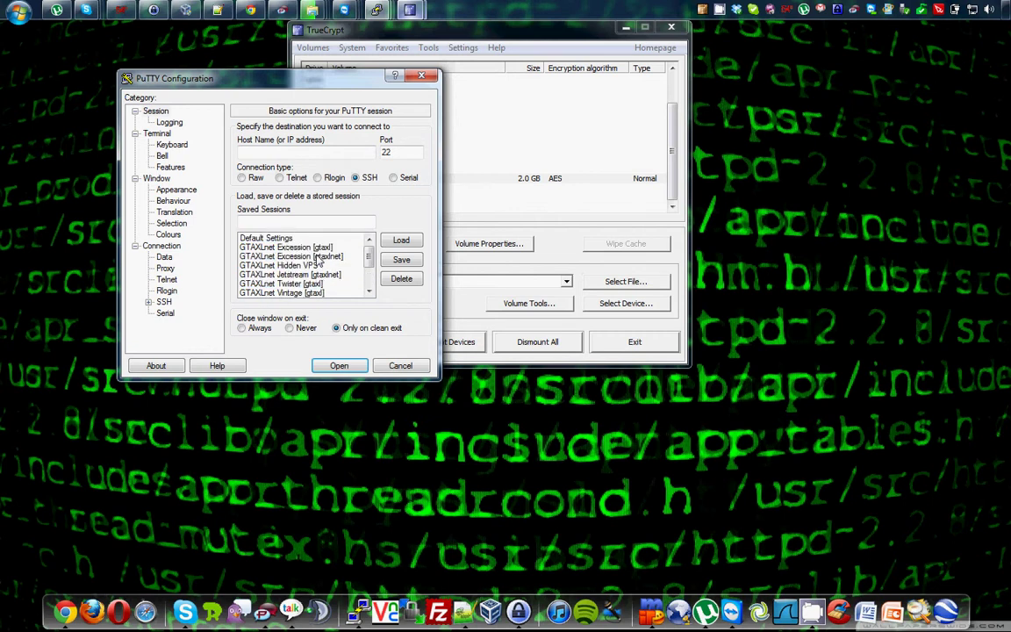
drag(317, 77, 215, 56)
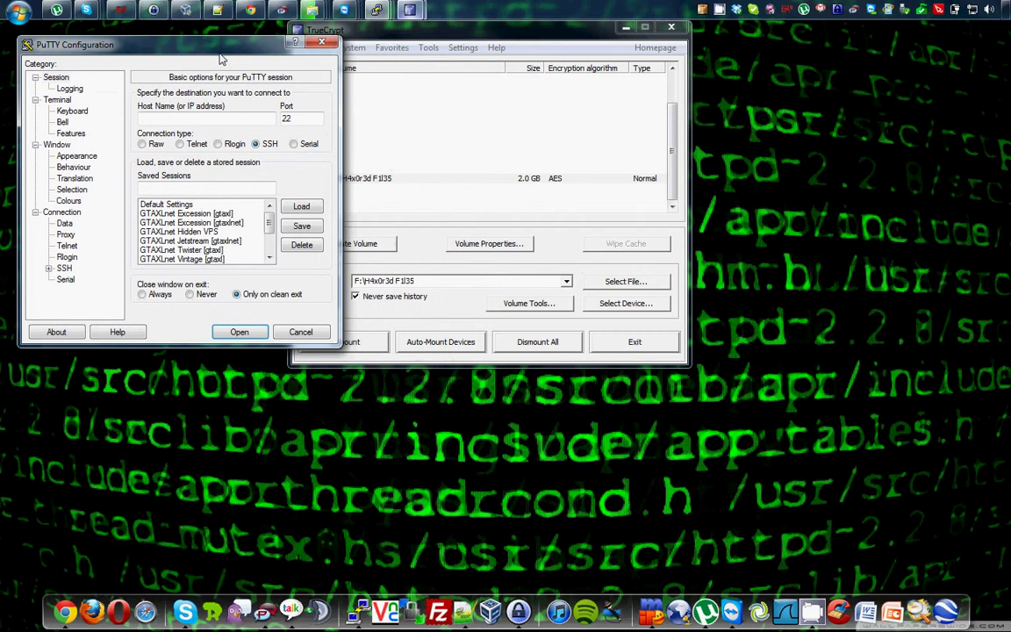
click(321, 42)
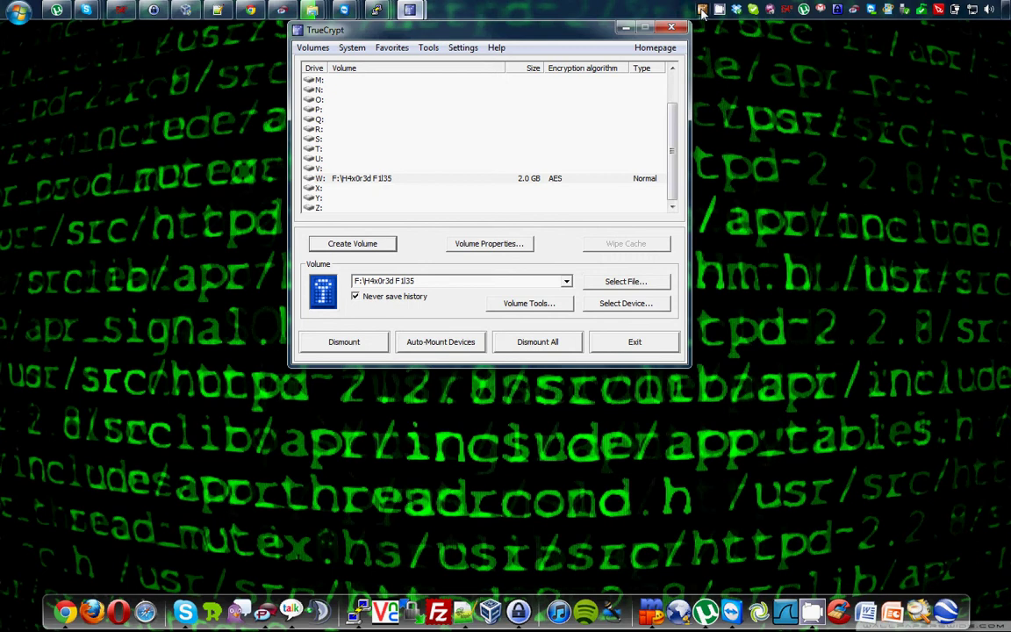
- Examine the properties of the TrueCrypt volume mounted on W: and close the properties window
click(502, 179)
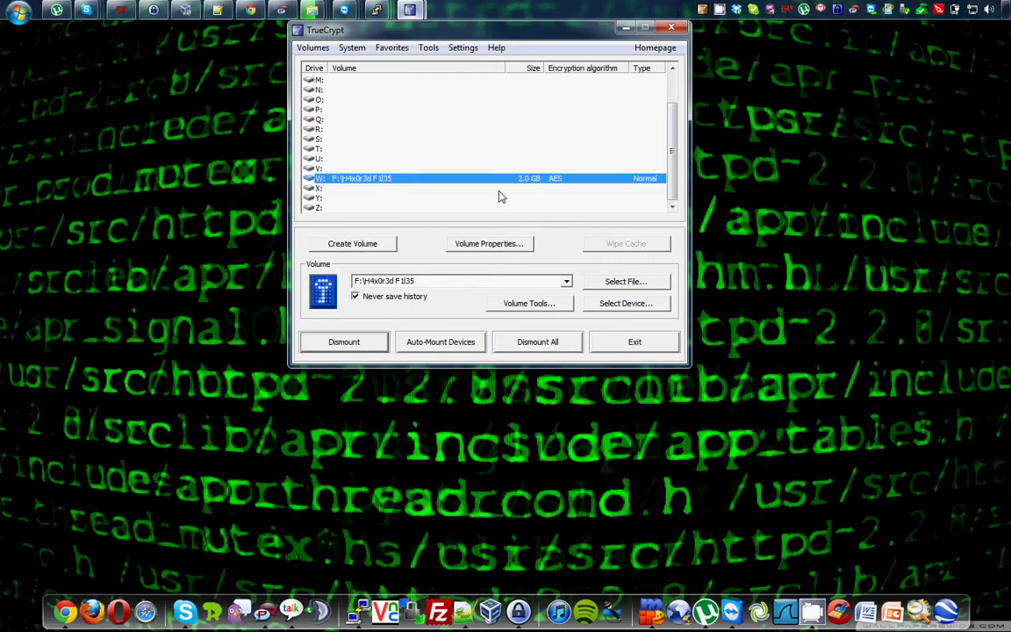
click(491, 244)
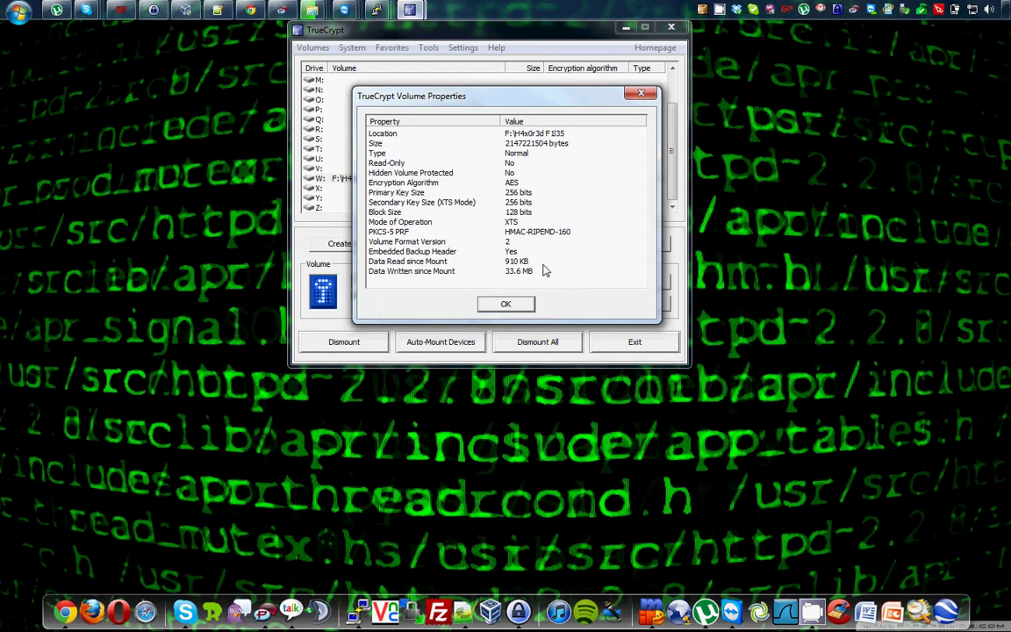
click(506, 305)
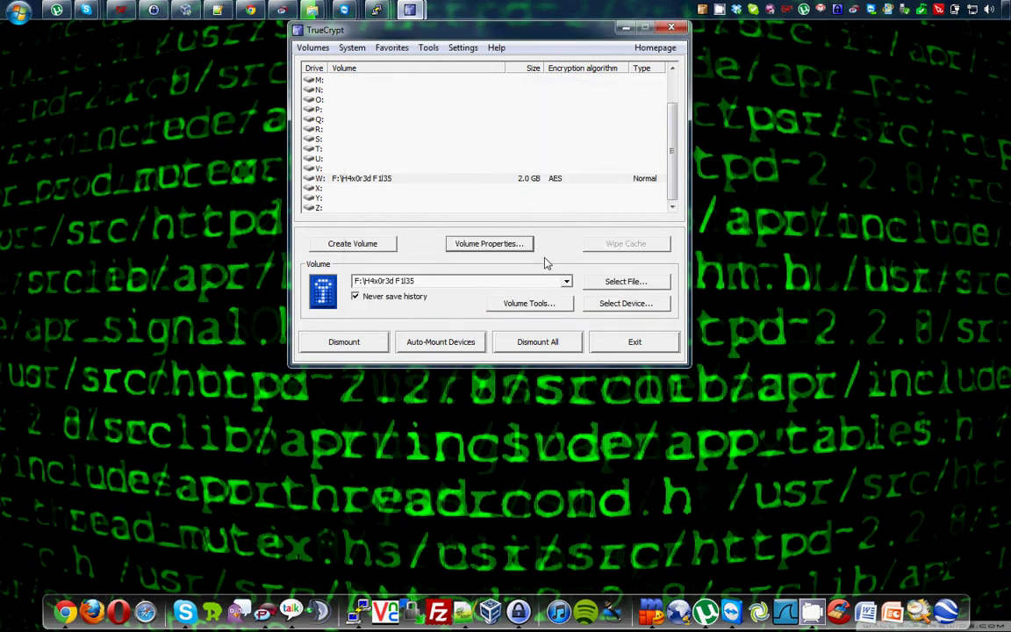
- Review the volume tools available for the W: volume, and minimize the main TrueCrypt window
click(413, 179)
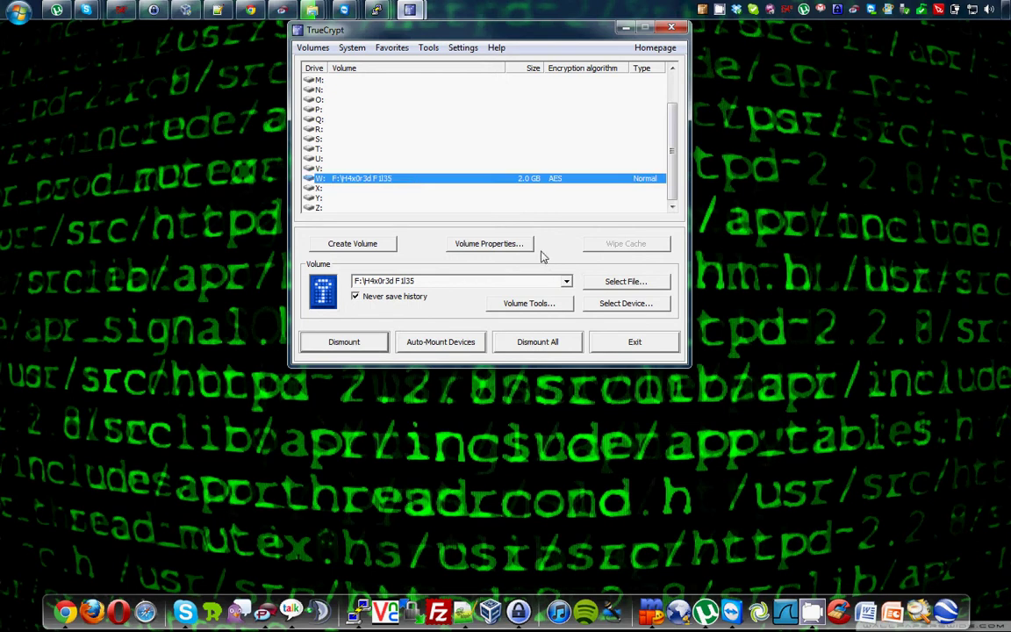
click(551, 304)
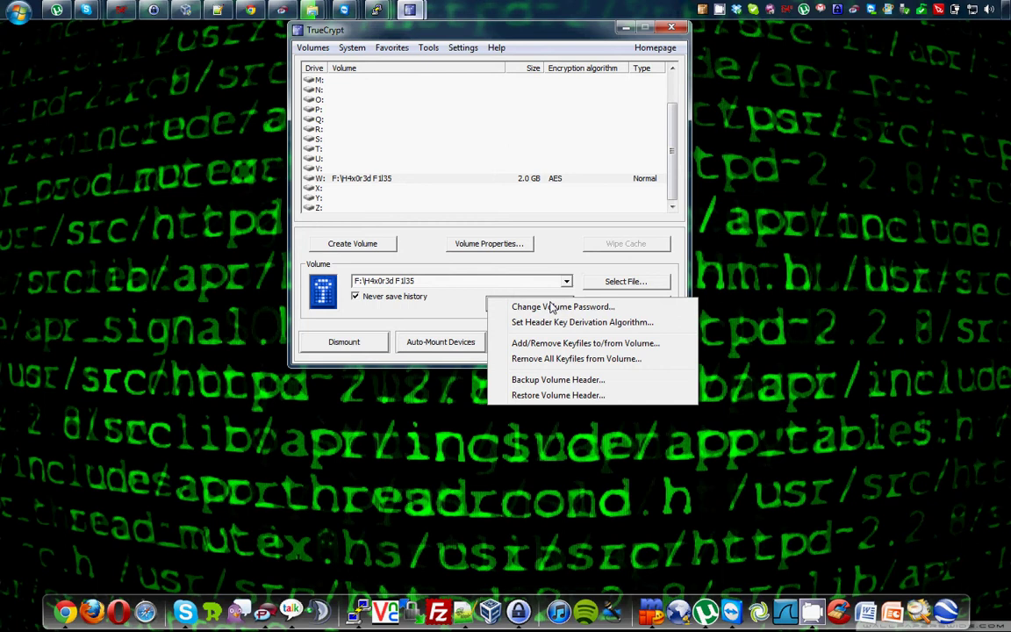
click(551, 249)
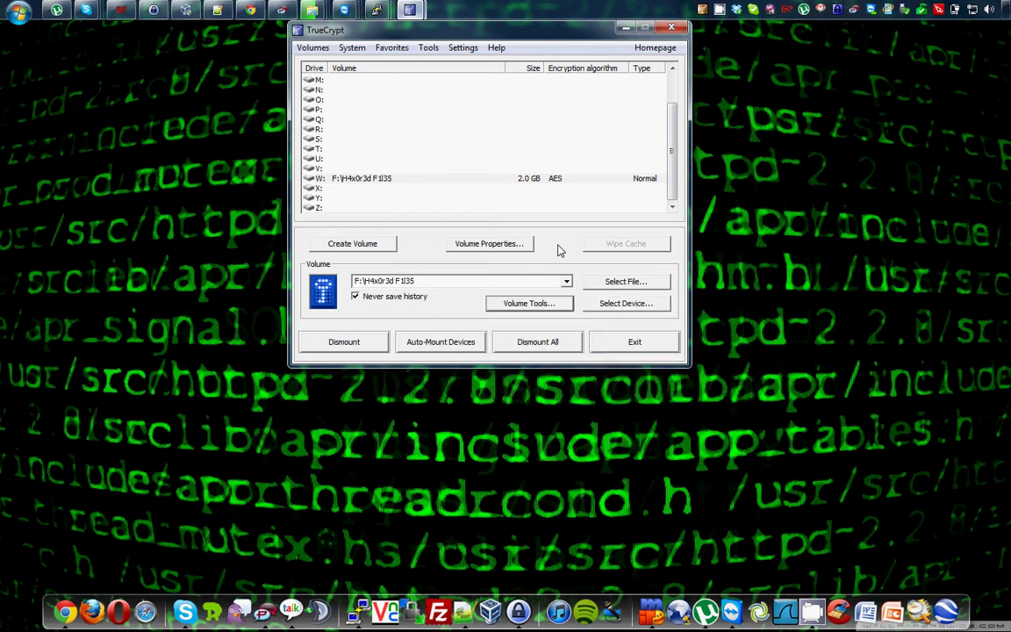
click(458, 88)
drag(542, 33, 511, 34)
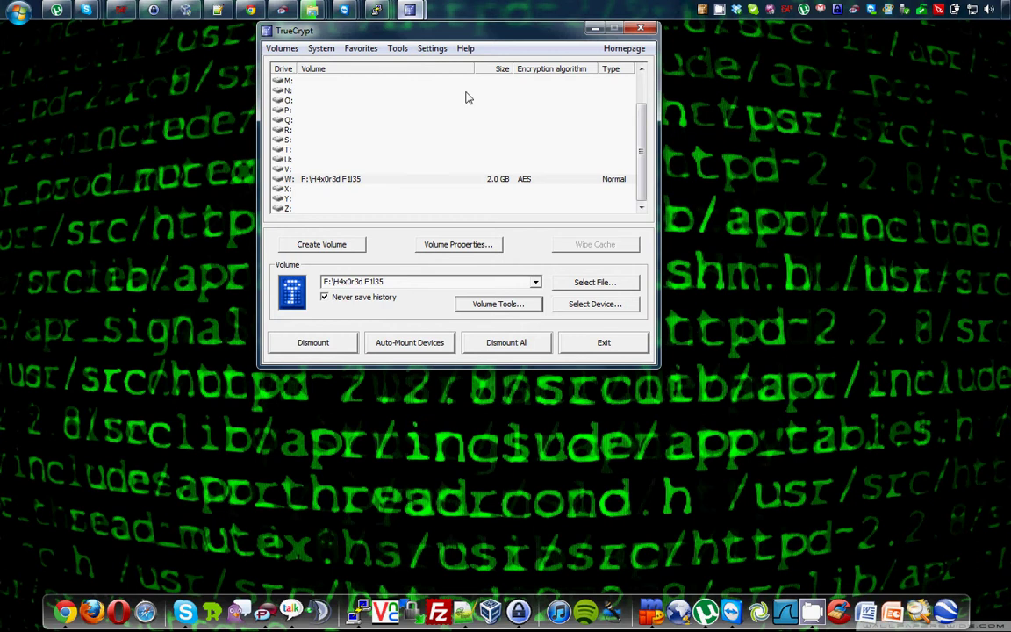
click(595, 29)
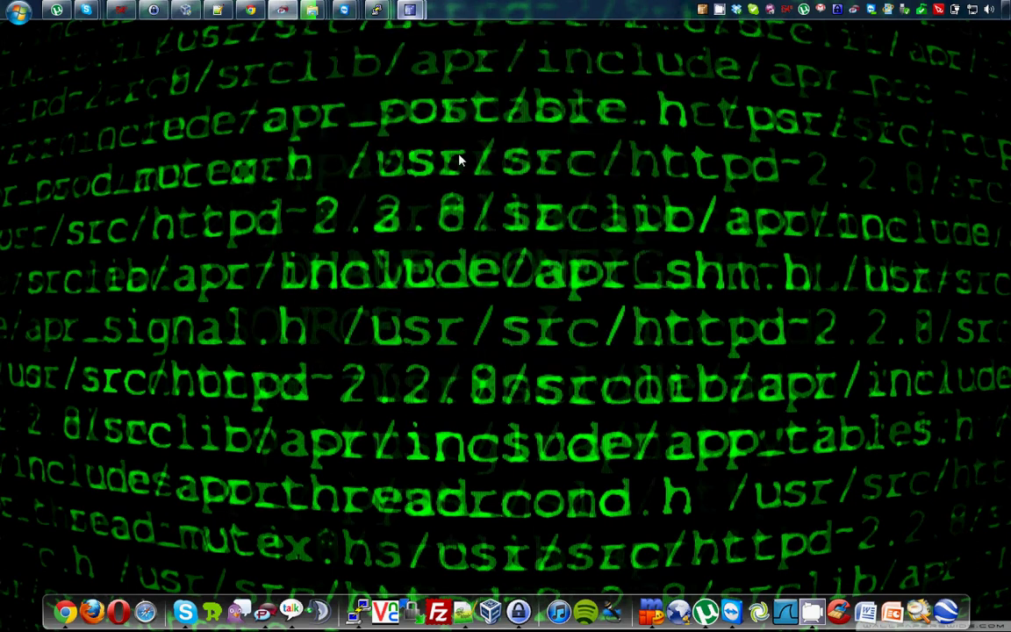
- Change the desktop background to the dark picture with the round A logo from the BackGrounds folder, save it, and close the personalization window
right_click(390, 98)
click(460, 255)
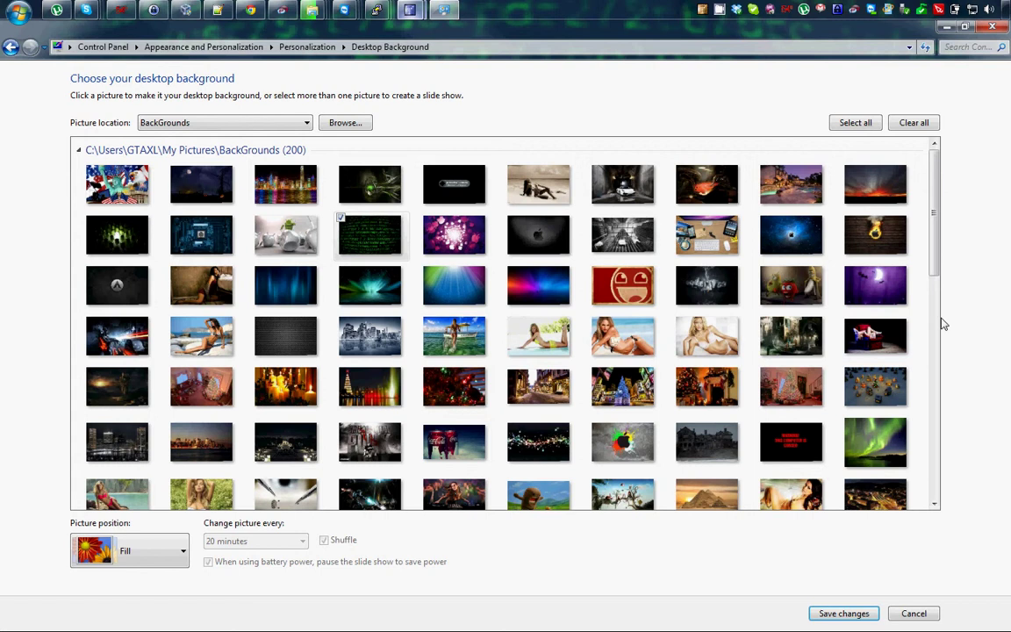
scroll(923, 311, down, 3)
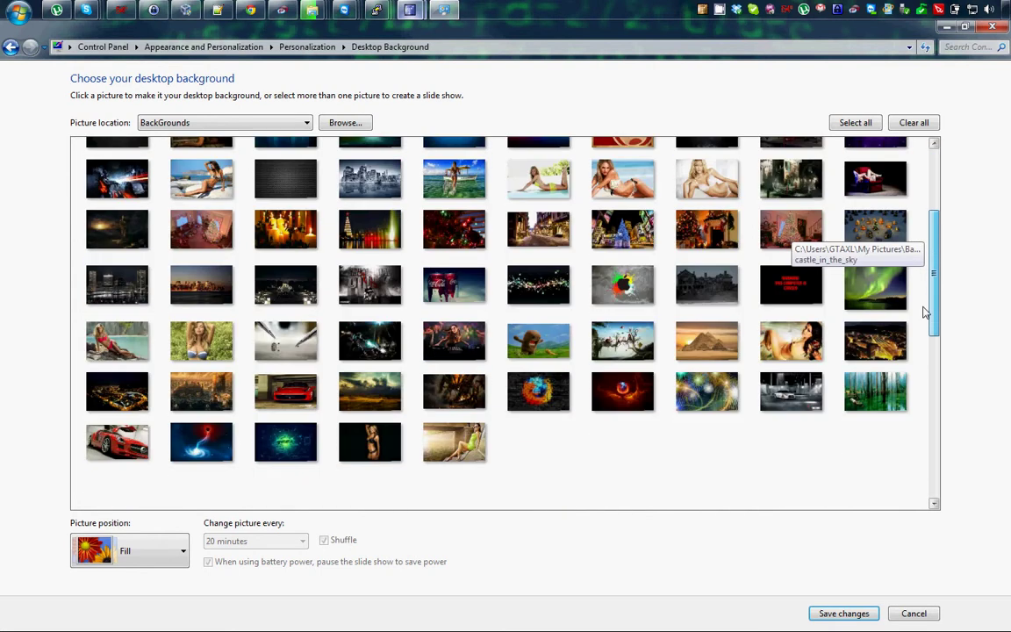
scroll(924, 312, down, 1)
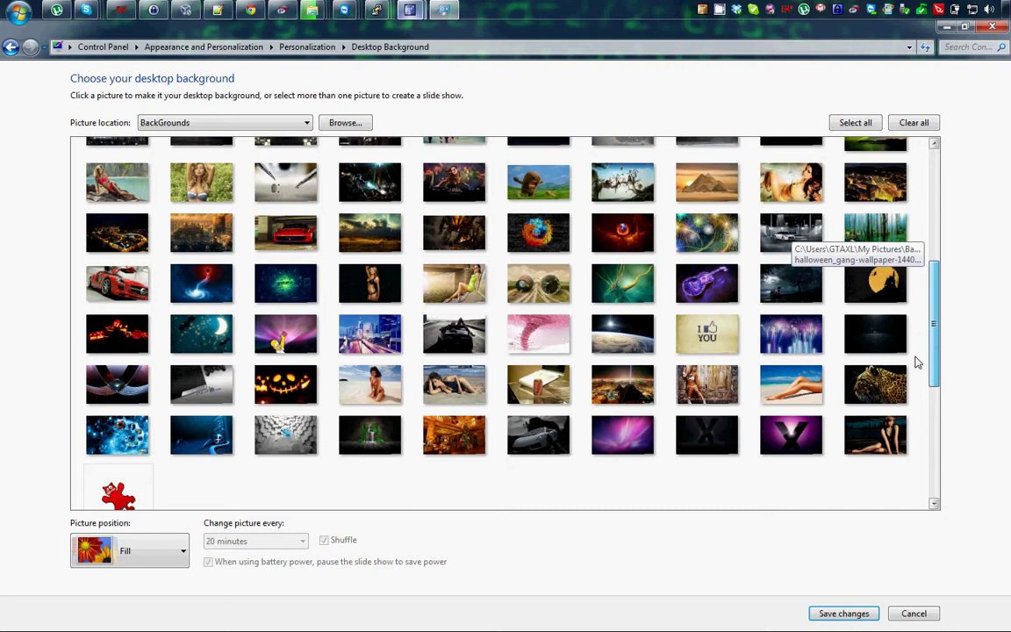
scroll(917, 362, down, 5)
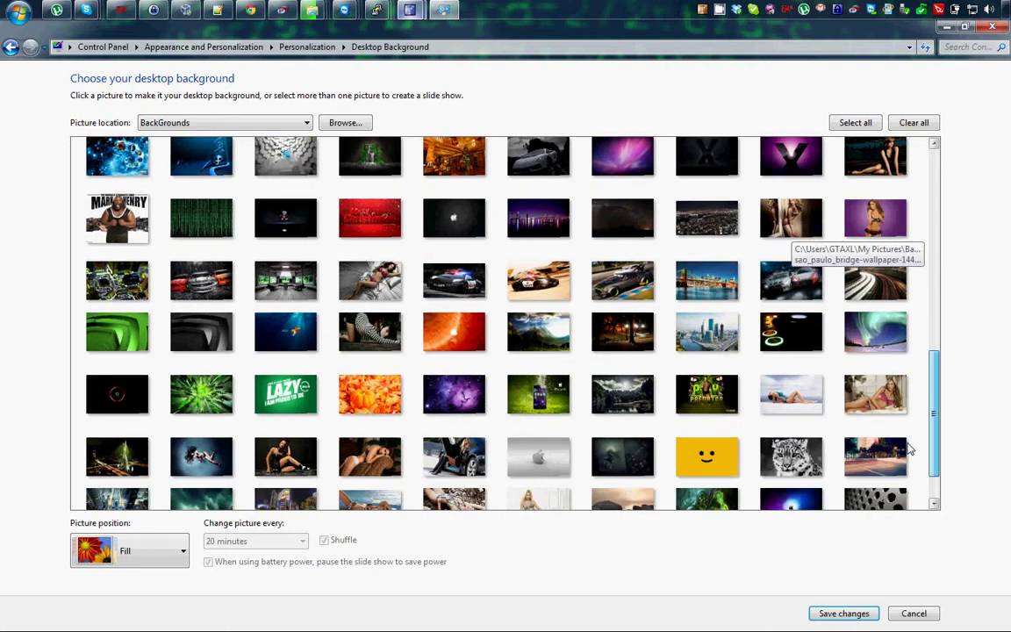
scroll(908, 460, down, 1)
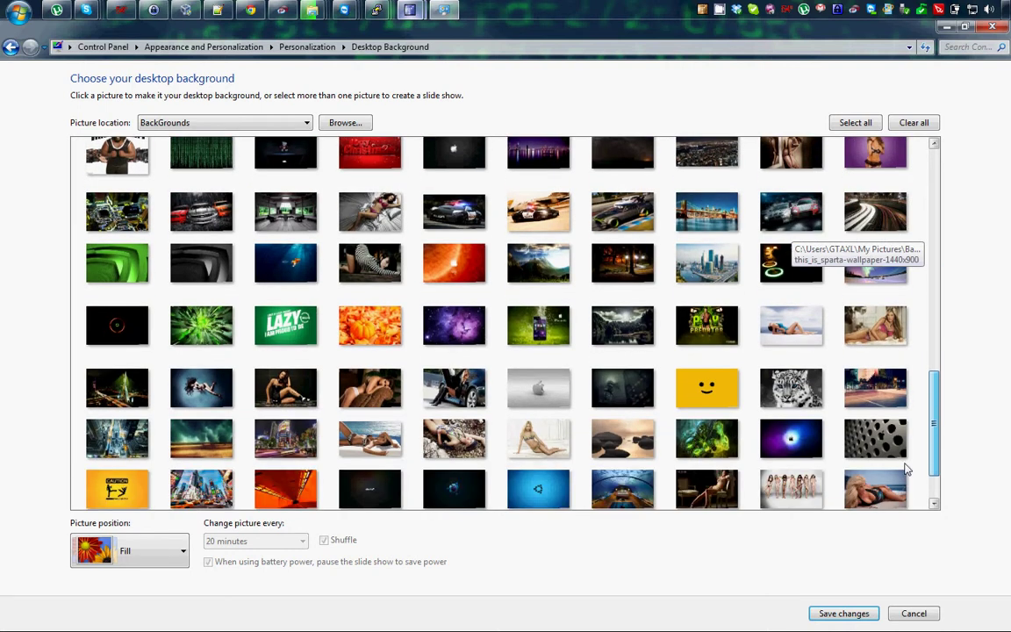
scroll(908, 471, down, 1)
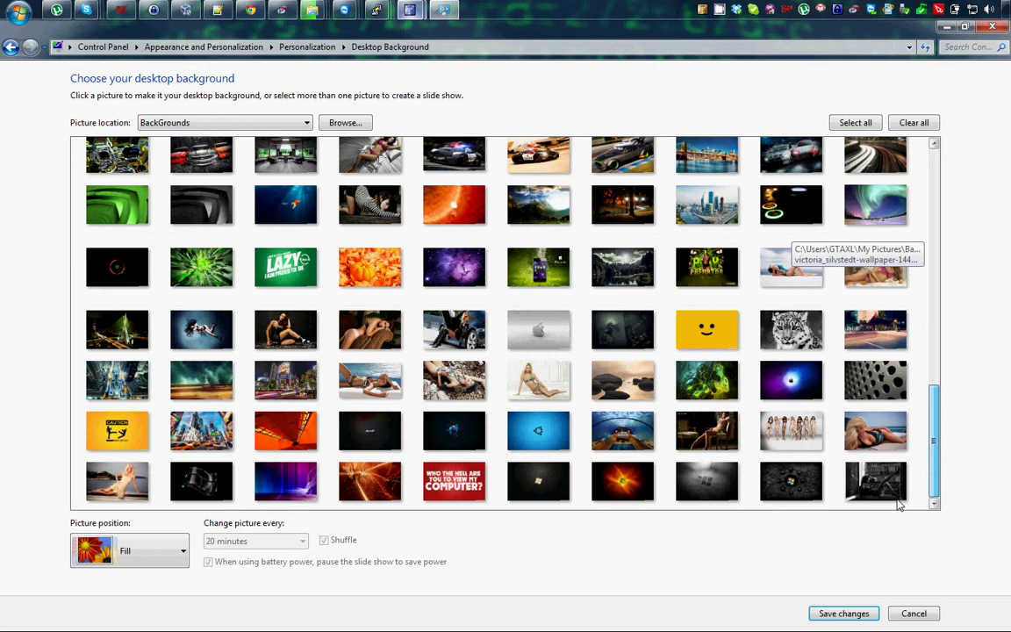
scroll(907, 483, up, 1)
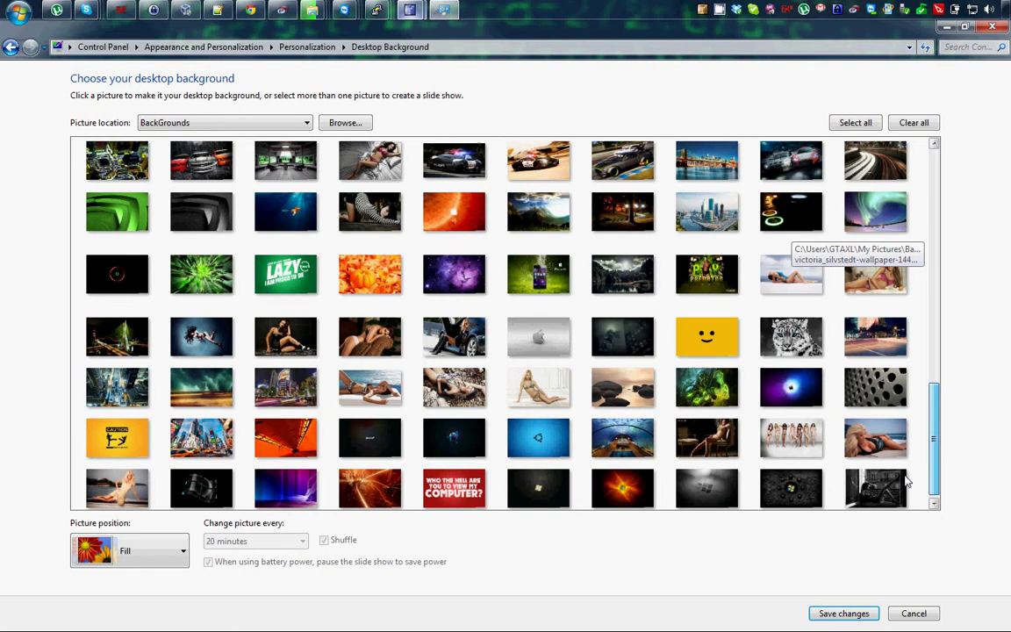
scroll(908, 481, up, 9)
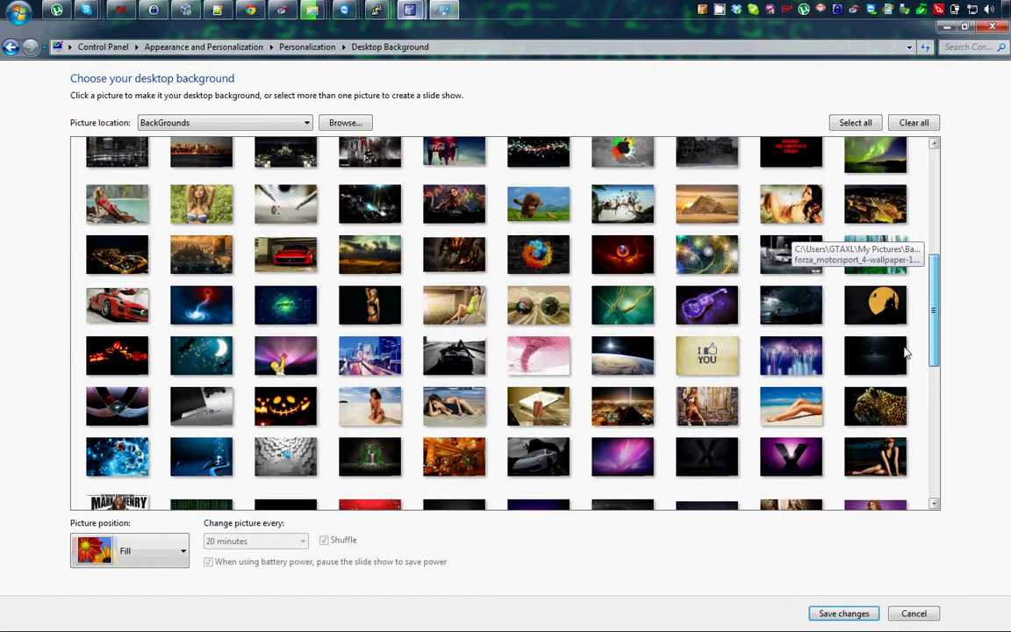
scroll(908, 351, up, 6)
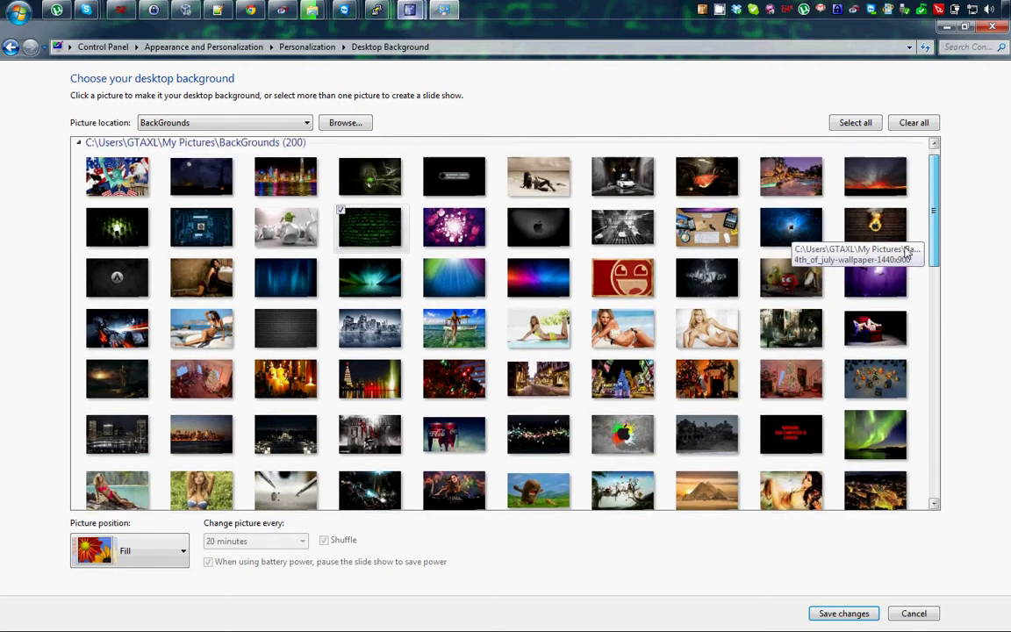
scroll(907, 252, up, 1)
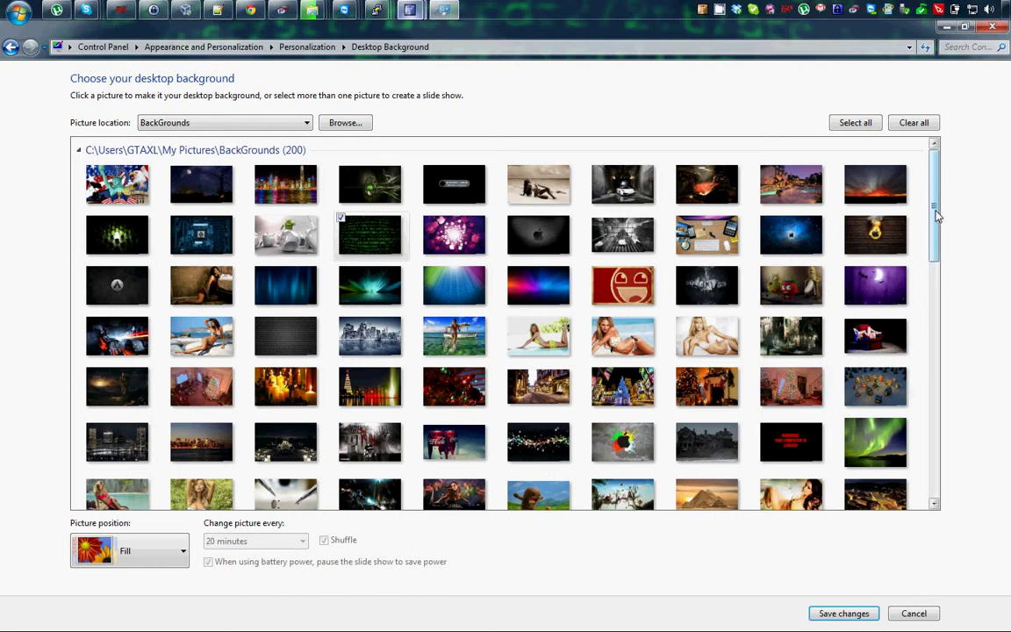
click(102, 285)
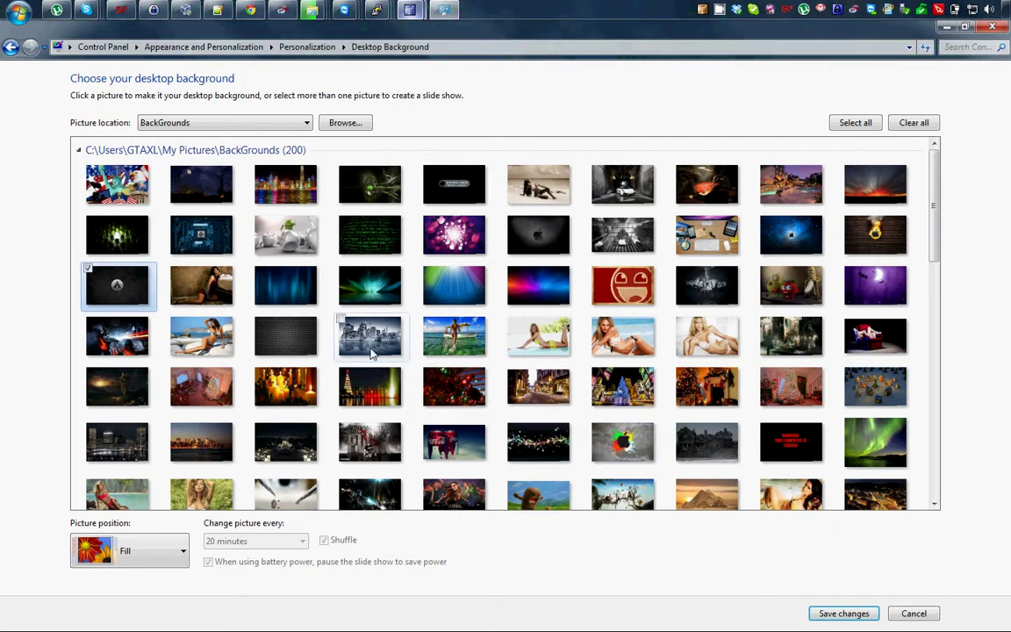
click(839, 614)
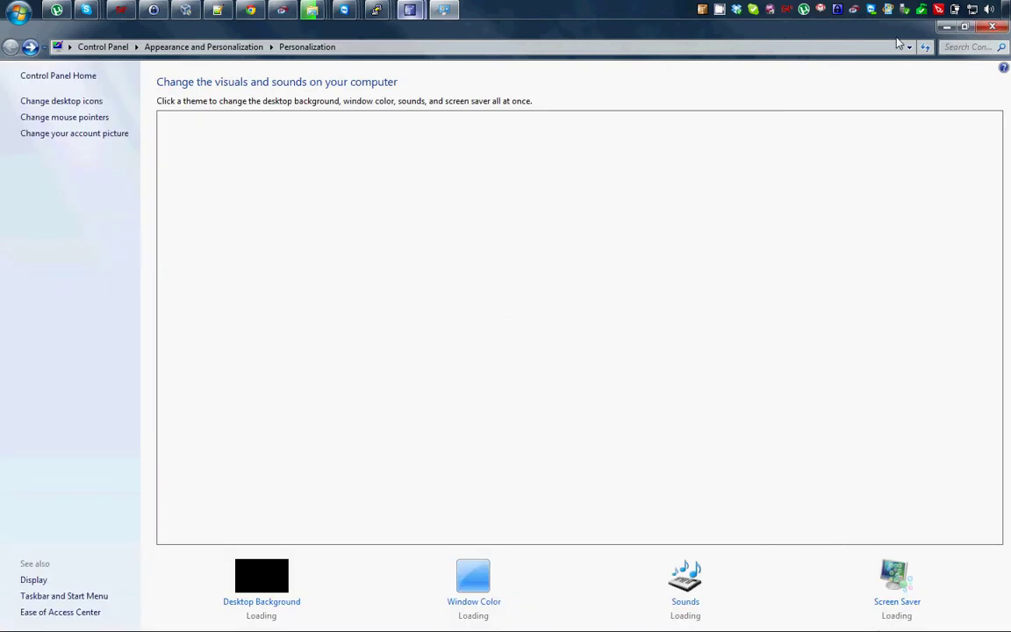
click(993, 29)
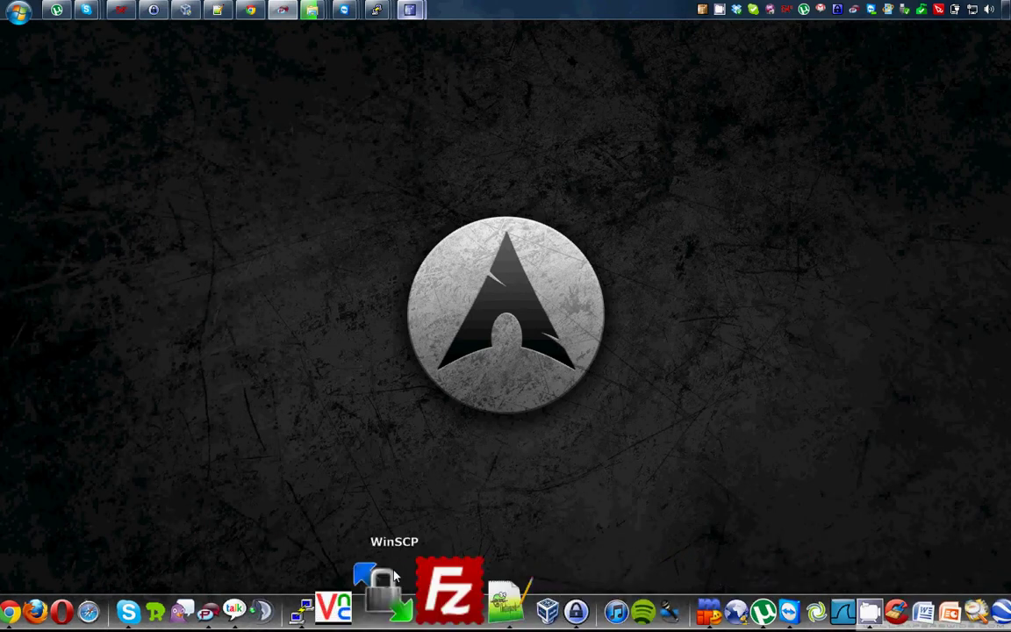
- Switch to µTorrent, view its transfer statistics, close them, and minimize the µTorrent window
click(57, 10)
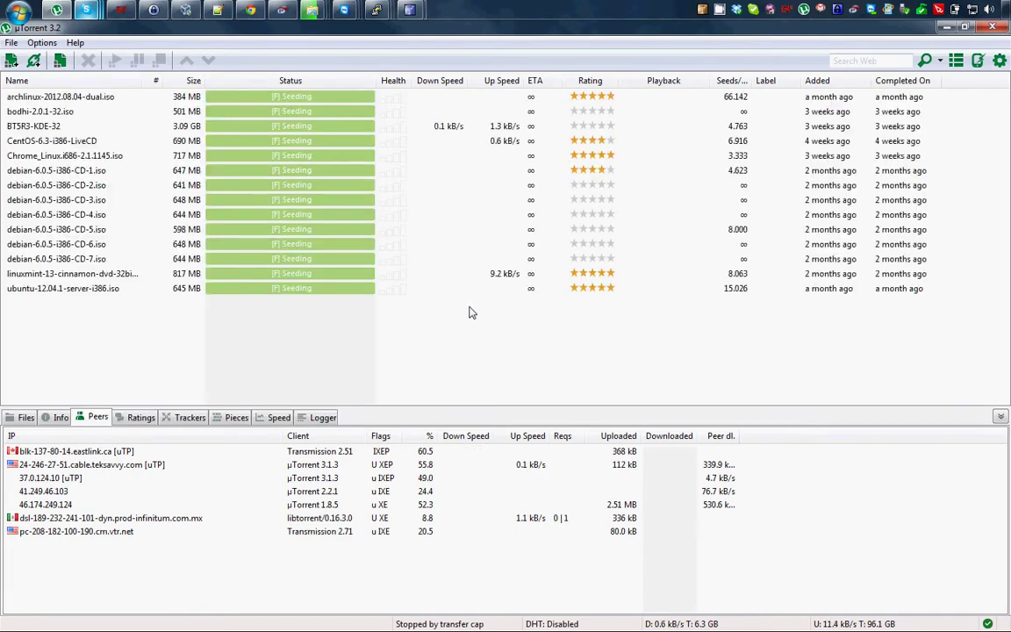
click(84, 44)
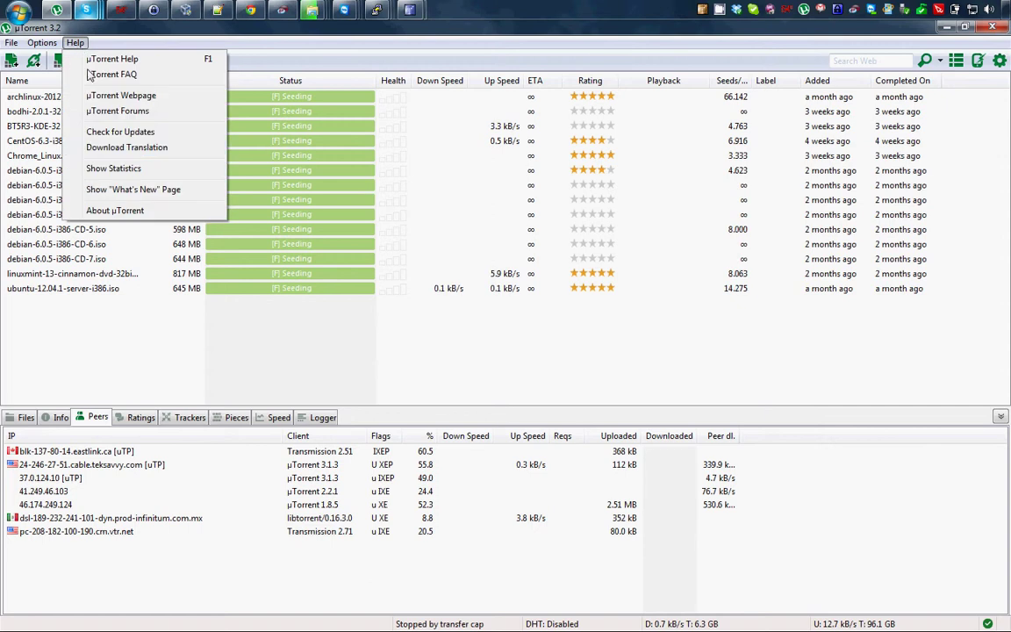
click(114, 167)
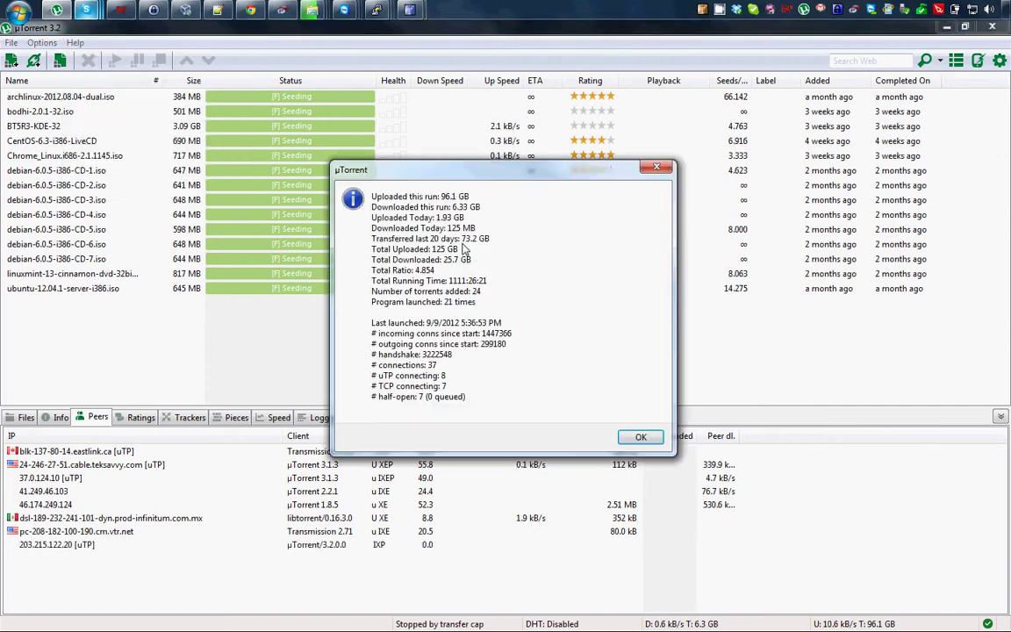
drag(455, 160, 464, 138)
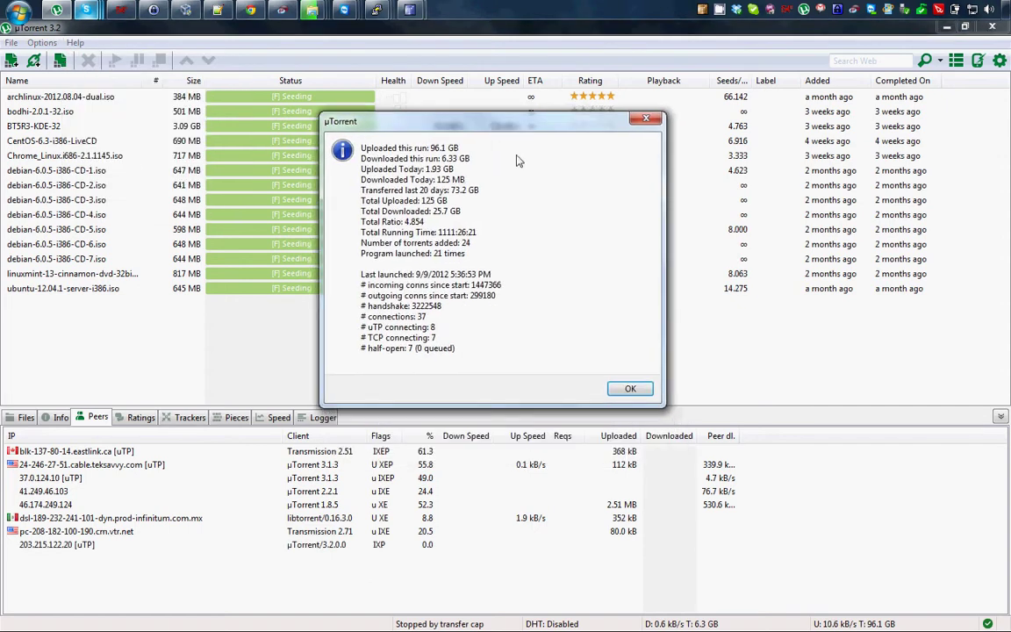
click(634, 389)
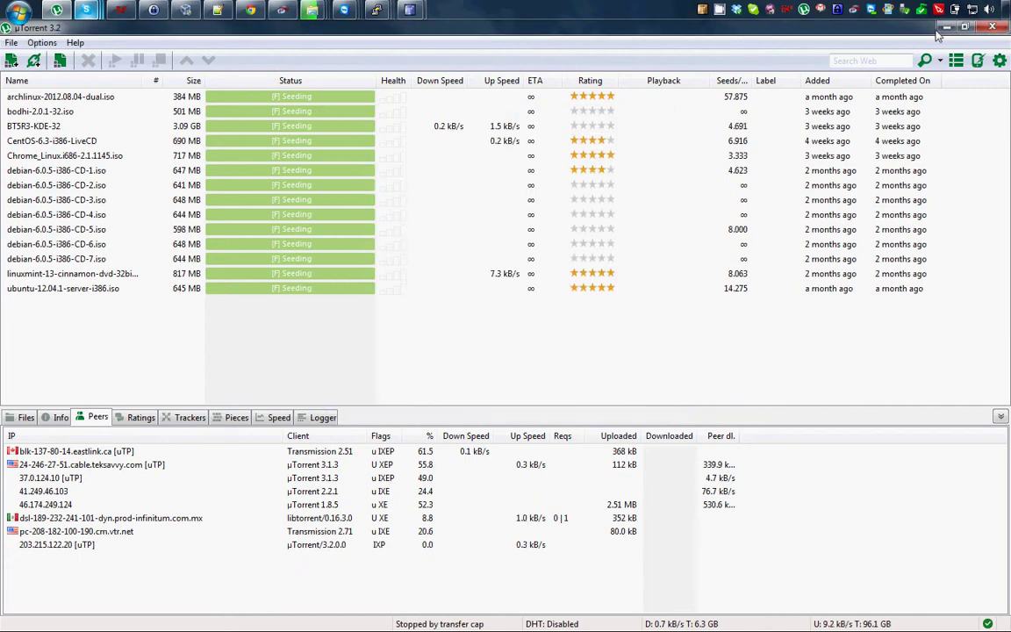
click(839, 10)
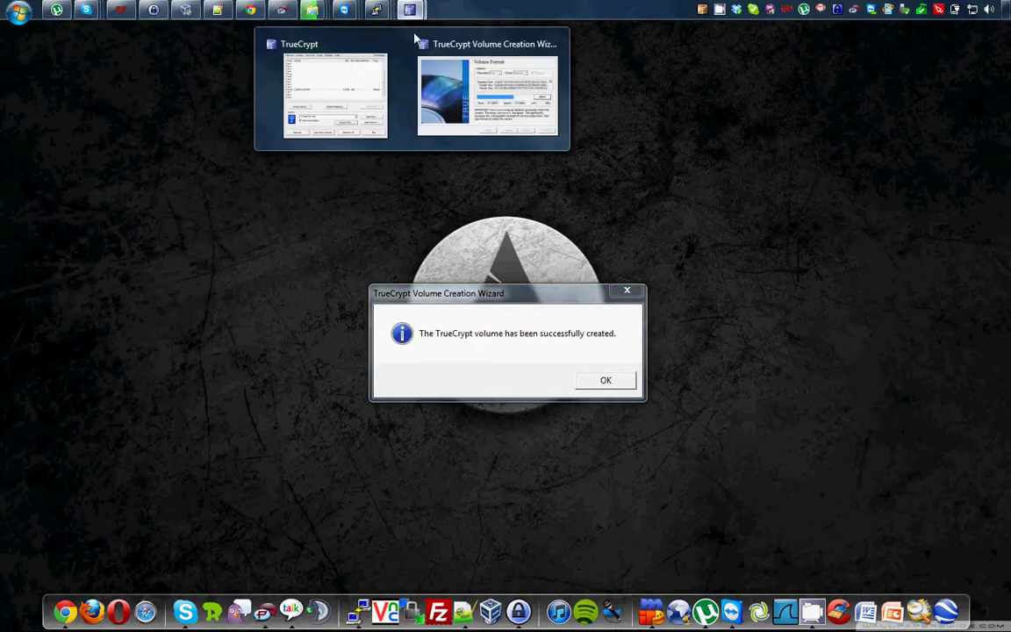
- Acknowledge the finished volume creation, exit the creation wizard, and return to the main TrueCrypt window
drag(524, 304, 515, 165)
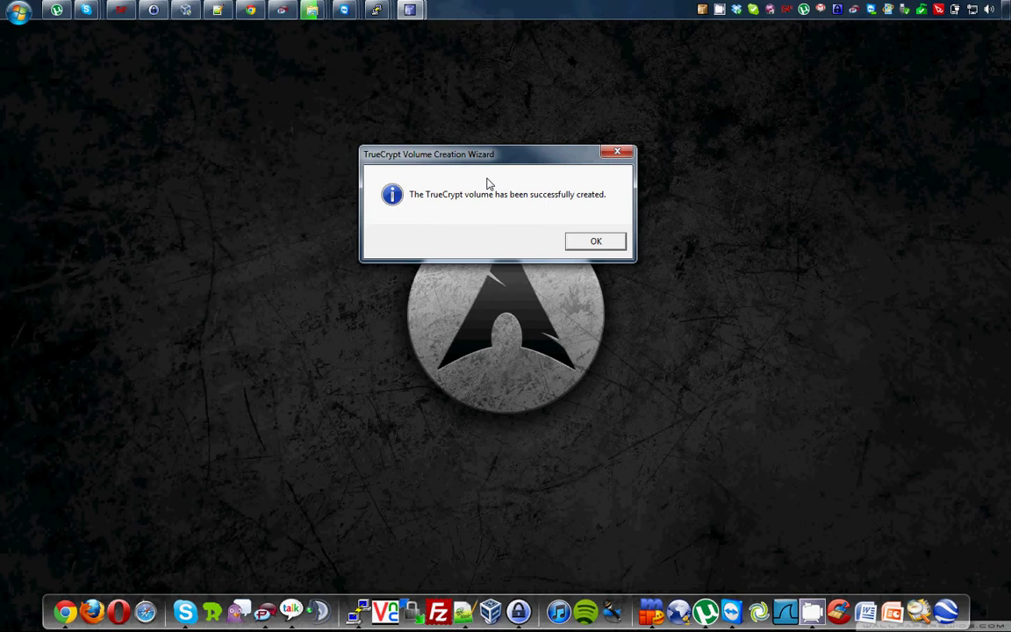
click(595, 241)
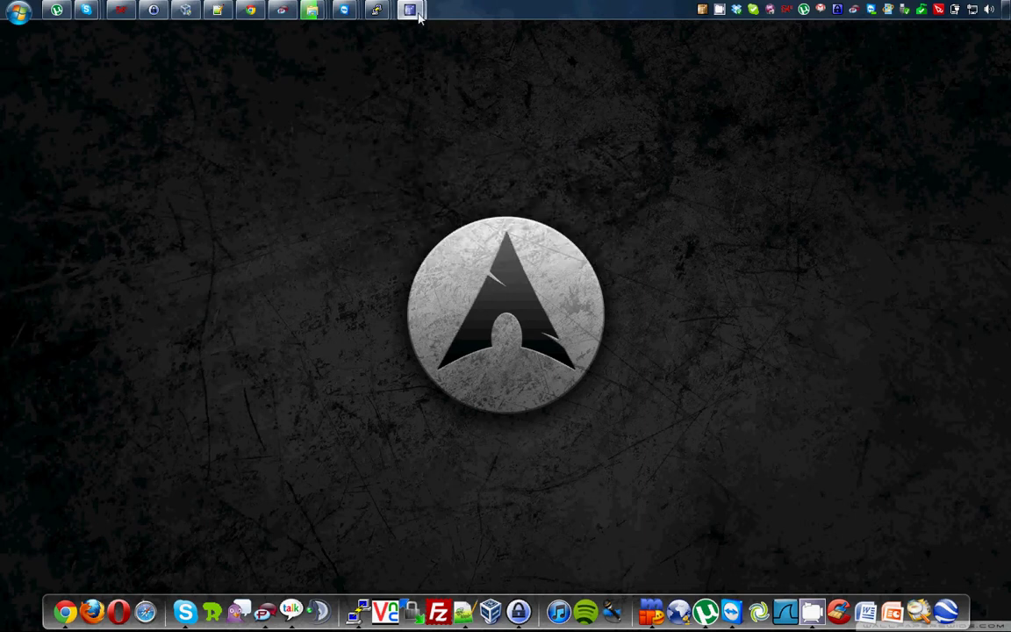
mouse_move(409, 9)
click(488, 88)
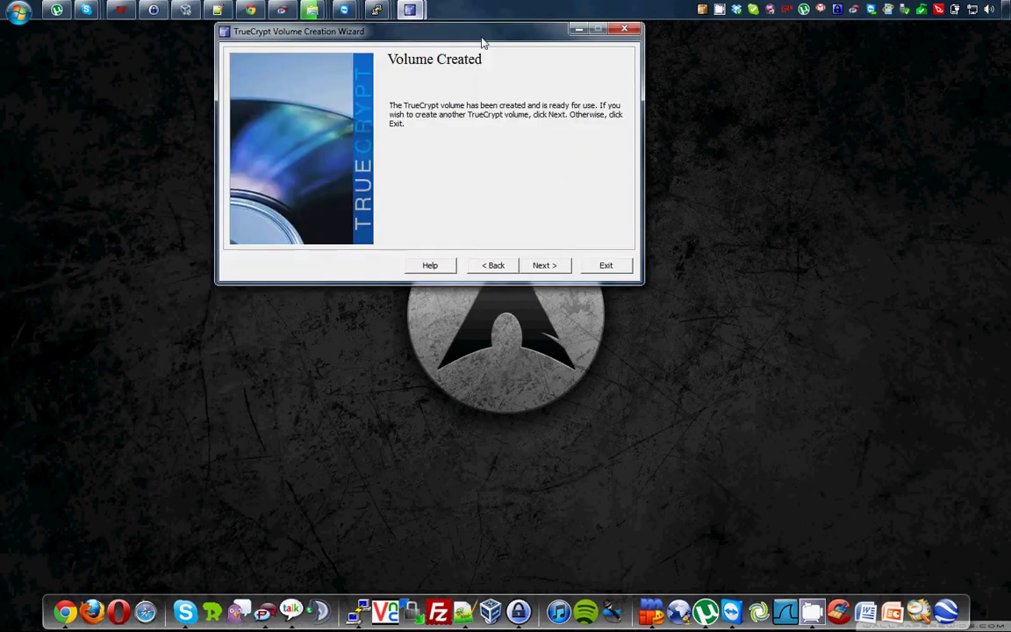
drag(482, 39, 482, 103)
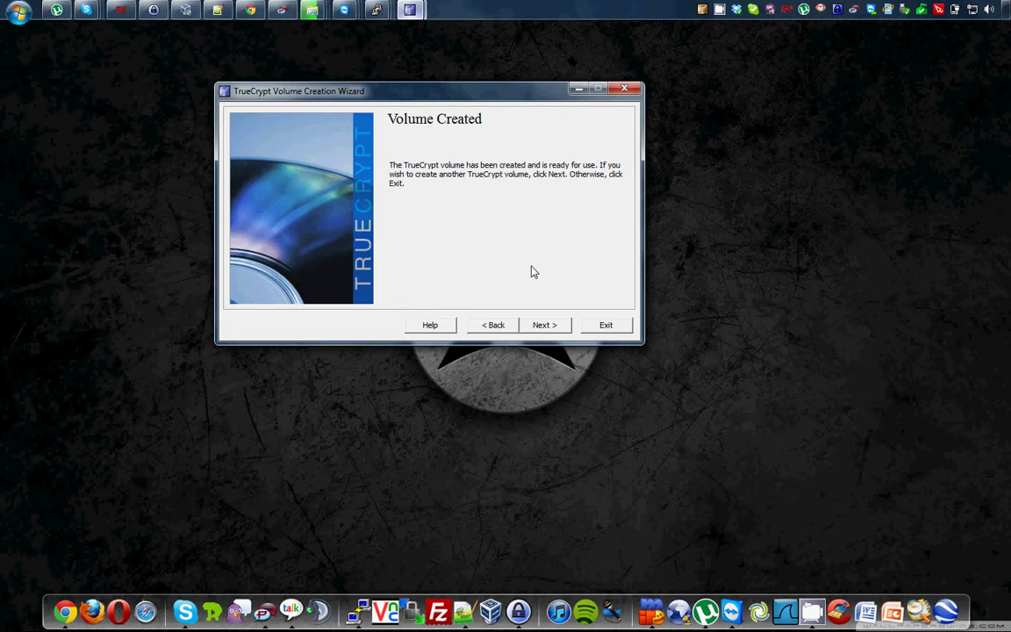
click(606, 325)
click(413, 13)
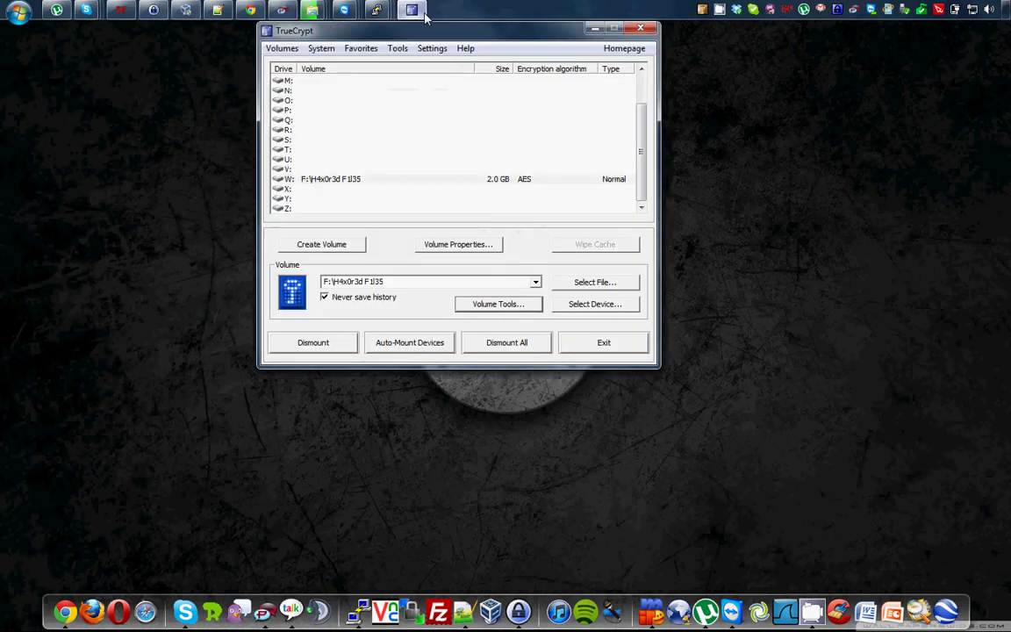
- Try to mount the volume F:\H4x0r3d F1l35 on drive letter Y:, and also on Z:
click(312, 200)
scroll(323, 190, up, 1)
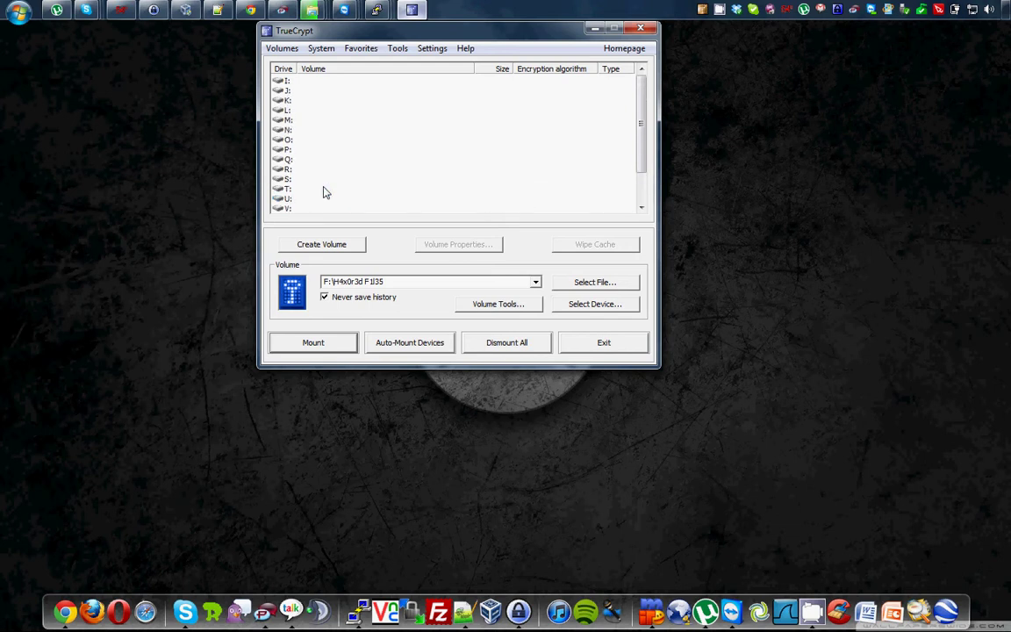
scroll(312, 176, down, 2)
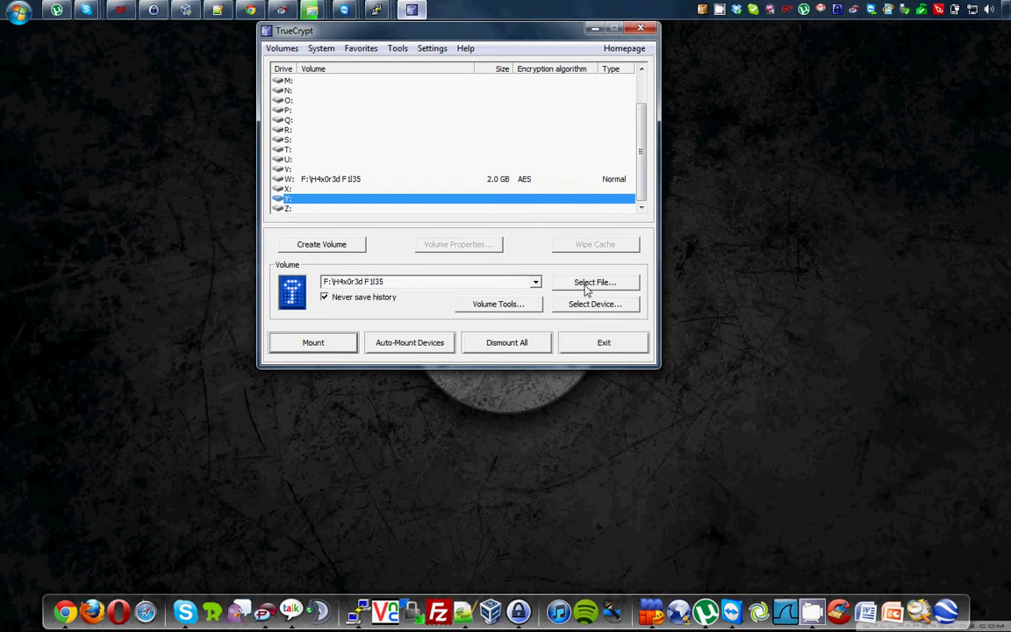
double_click(305, 201)
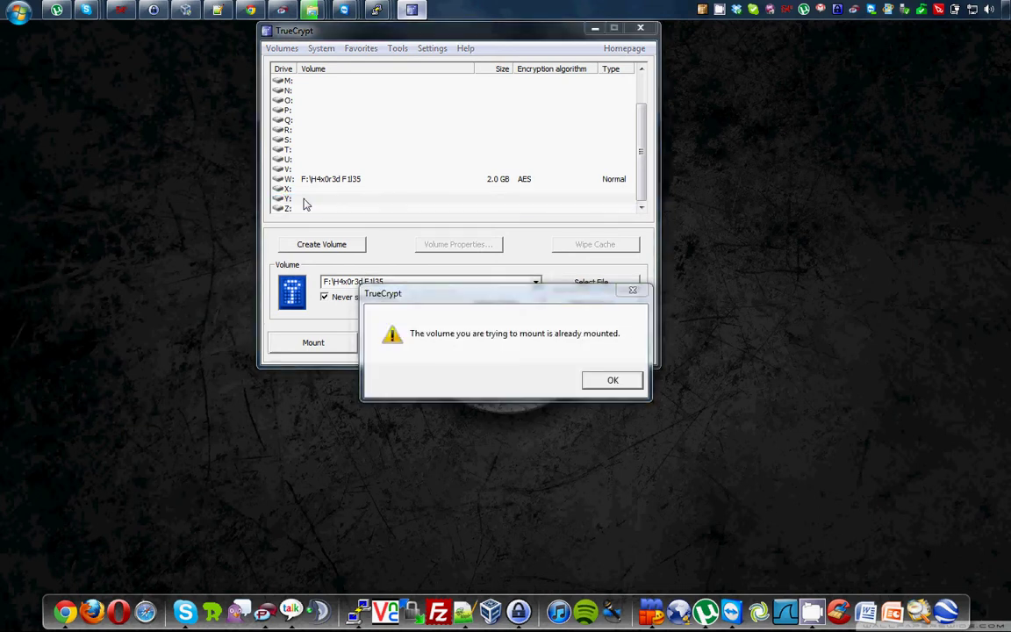
click(610, 381)
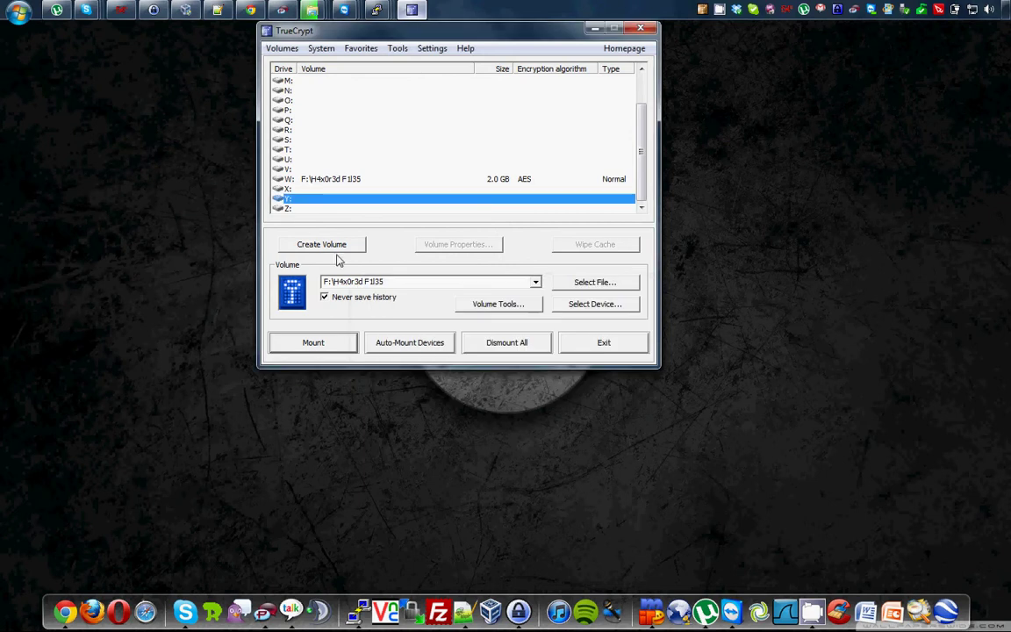
double_click(300, 209)
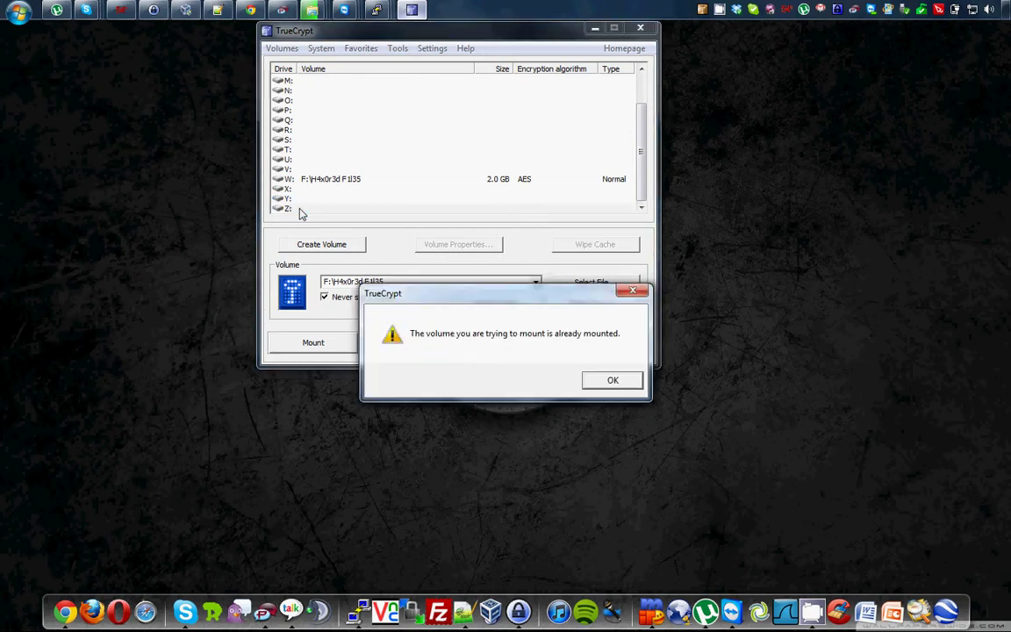
click(600, 380)
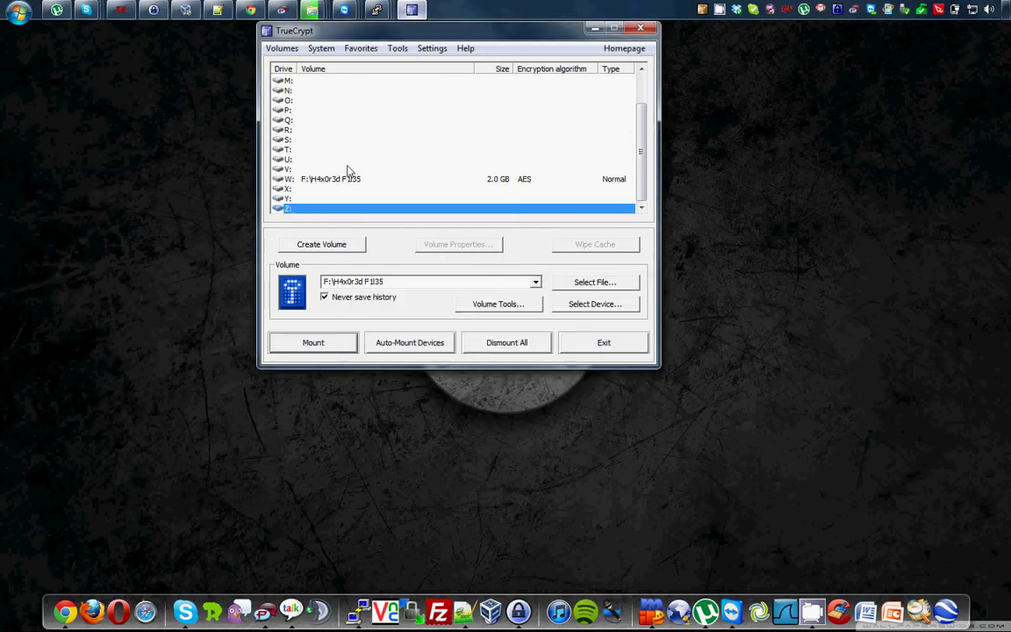
- Choose drive letter S: and select the container file 1 from the Containers folder on MY BOOK 1TB (G:)
click(292, 140)
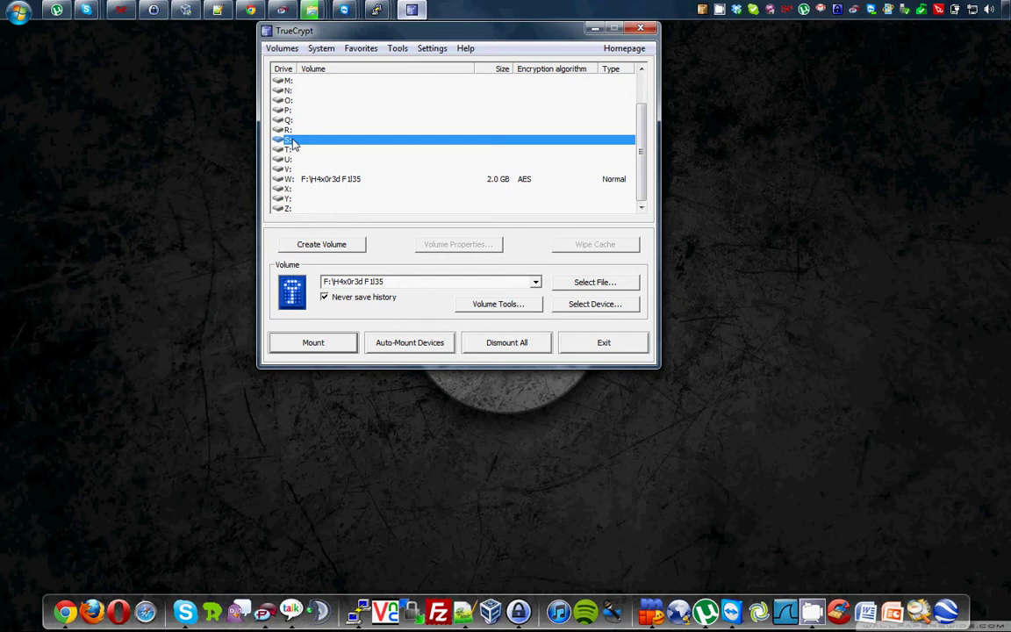
click(595, 284)
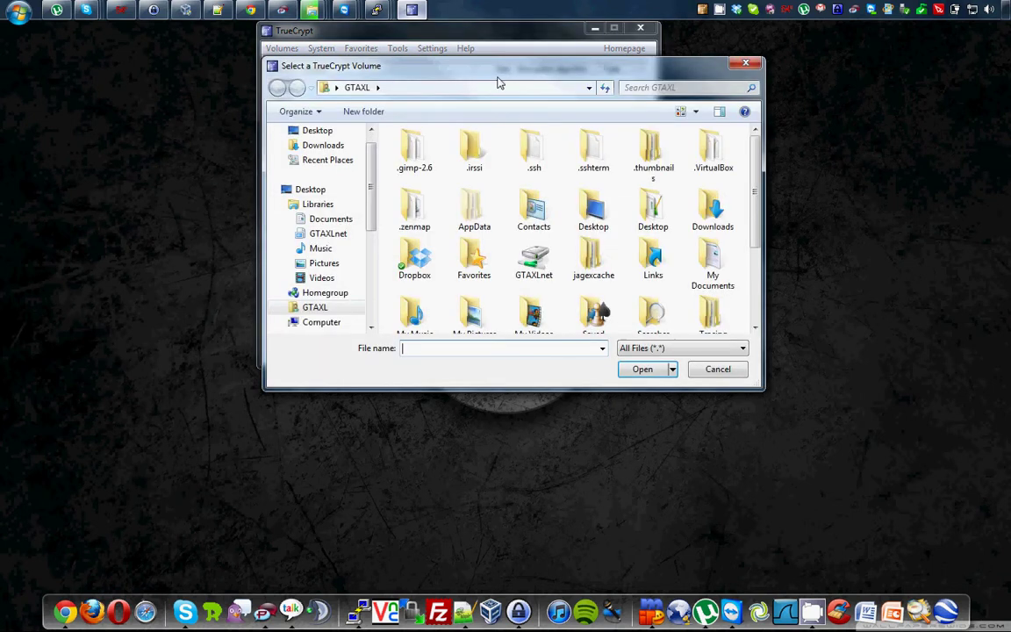
drag(497, 83, 465, 101)
scroll(308, 264, down, 5)
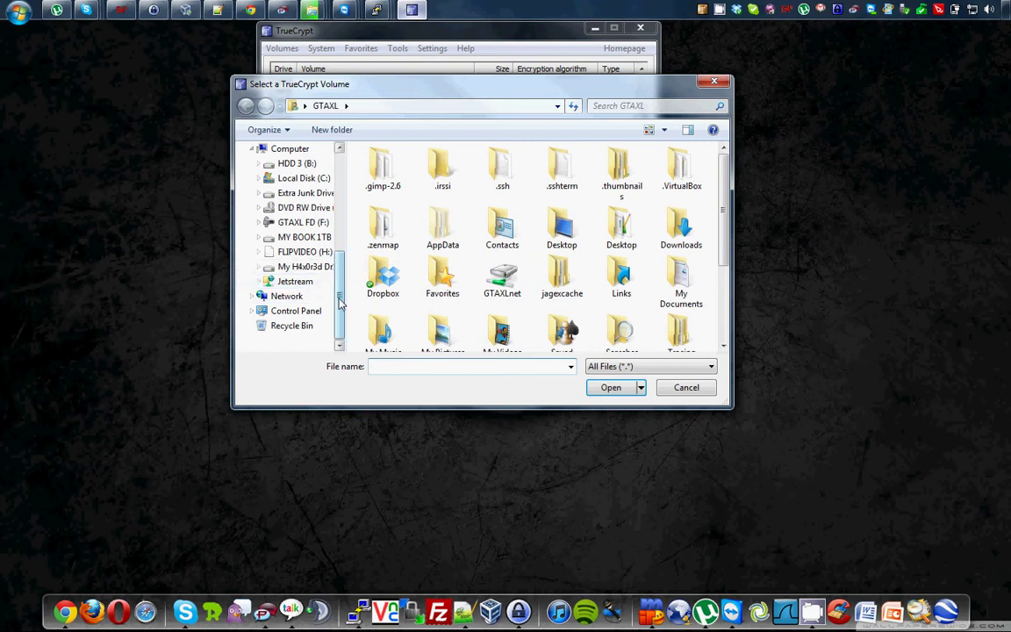
scroll(341, 303, up, 1)
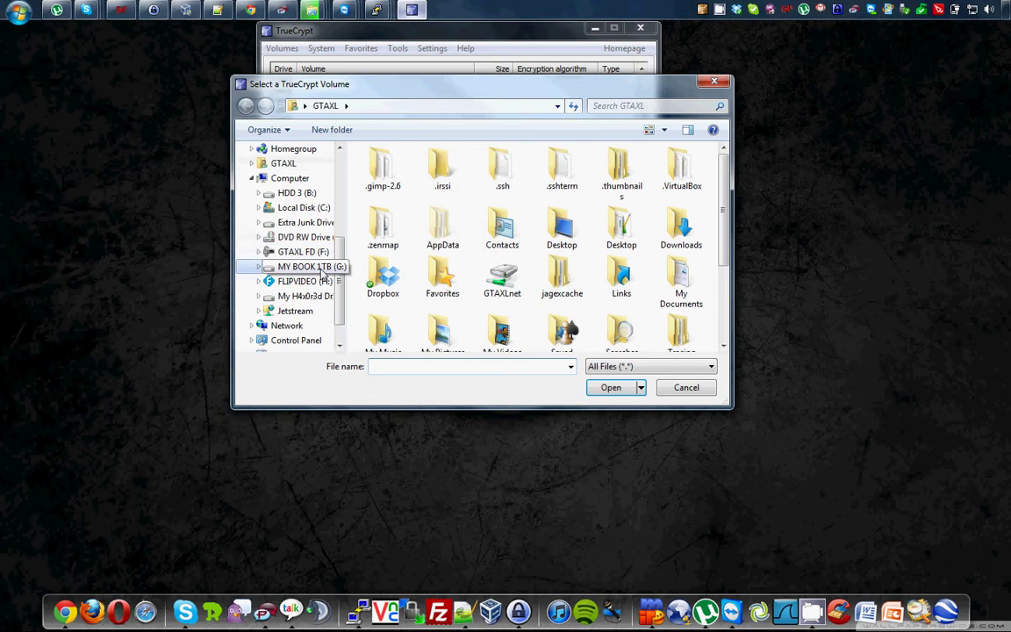
click(324, 273)
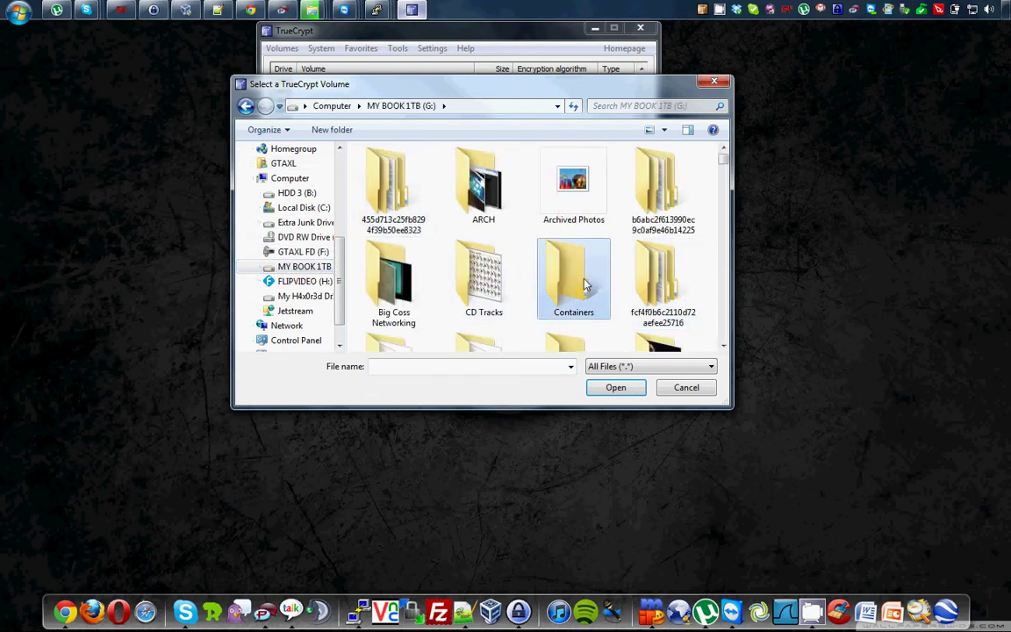
double_click(572, 279)
click(409, 172)
click(599, 388)
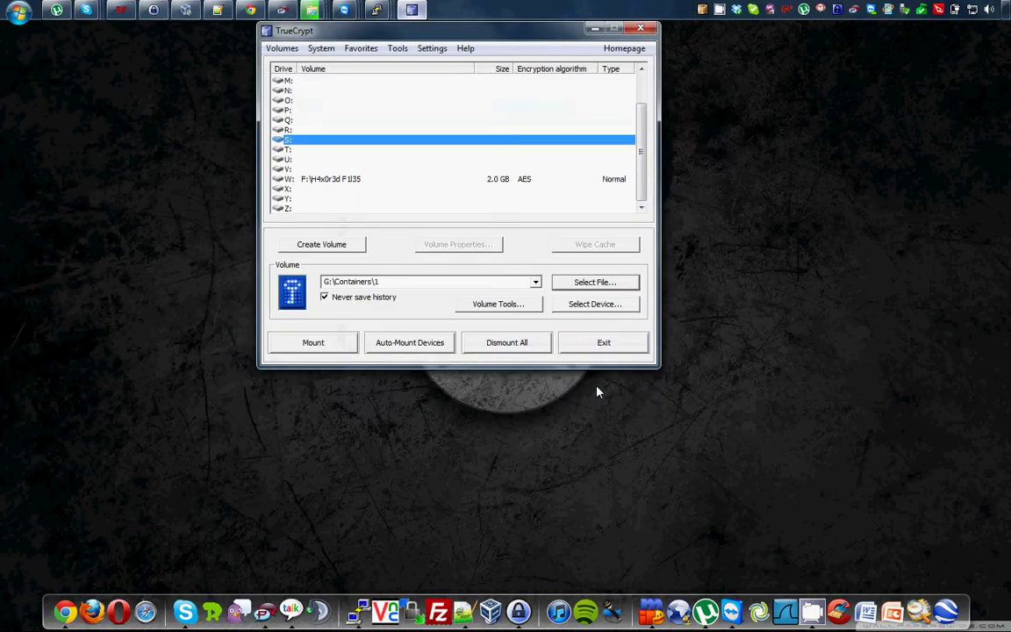
- Mount G:\Containers\1 using the volume password copied from the TrueCrypt Container 1 entry in KeePass
click(338, 343)
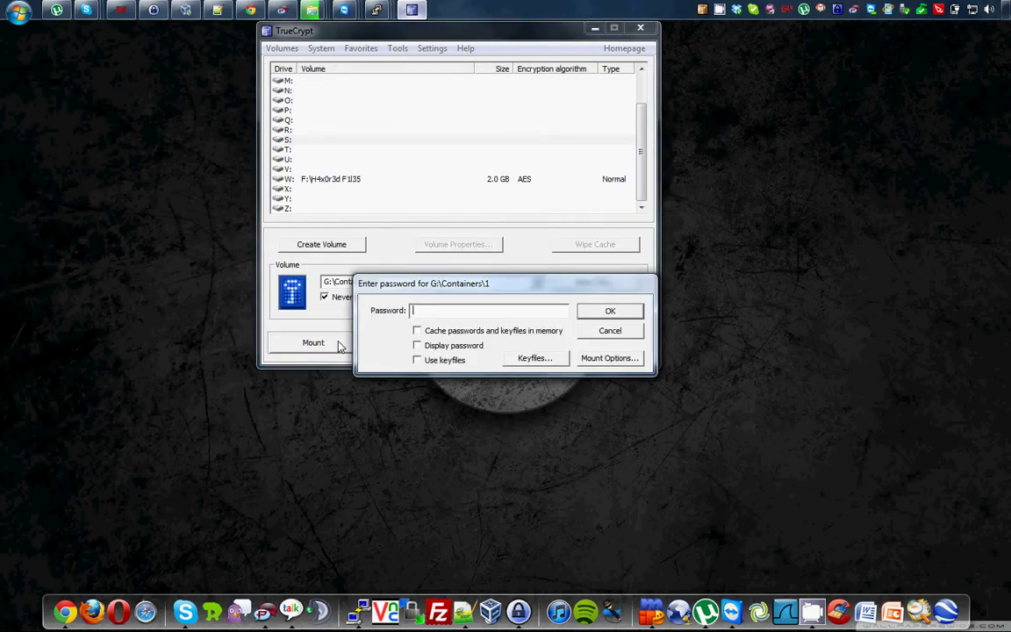
drag(395, 283, 449, 189)
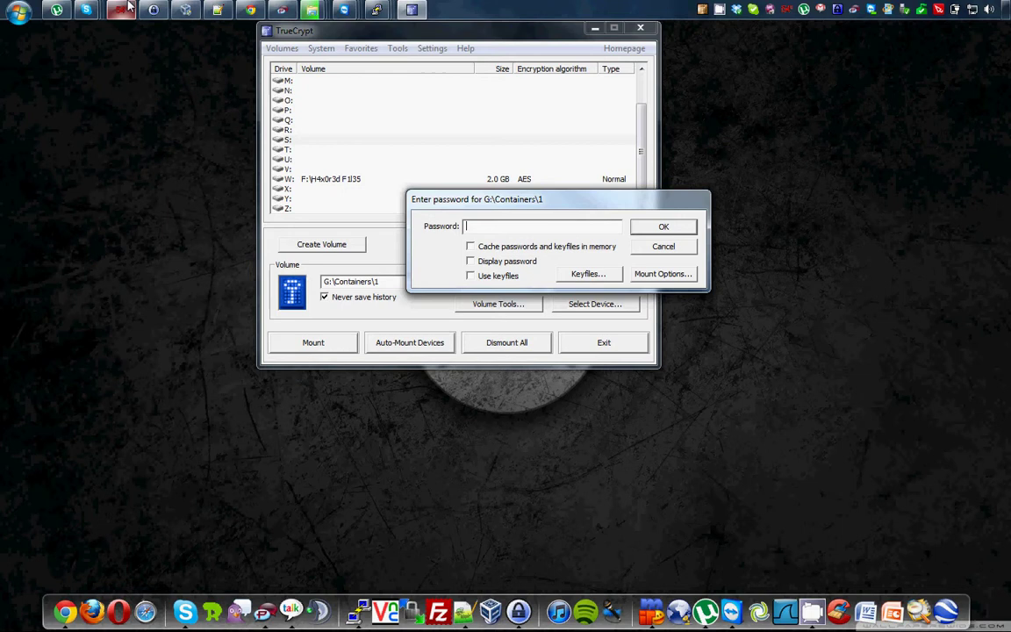
click(156, 10)
right_click(283, 199)
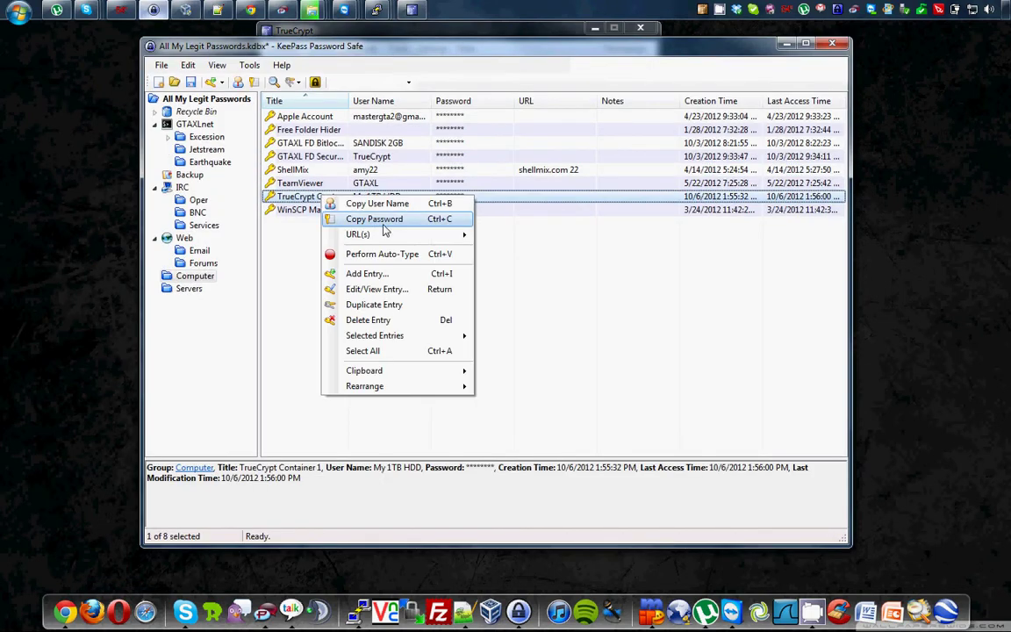
click(352, 216)
right_click(505, 226)
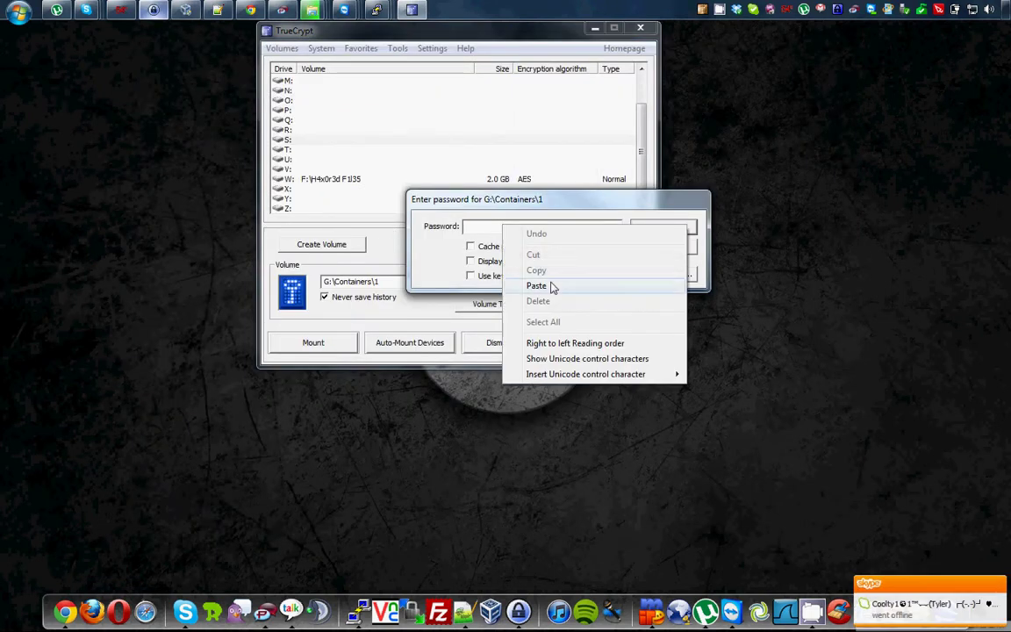
click(550, 286)
click(664, 228)
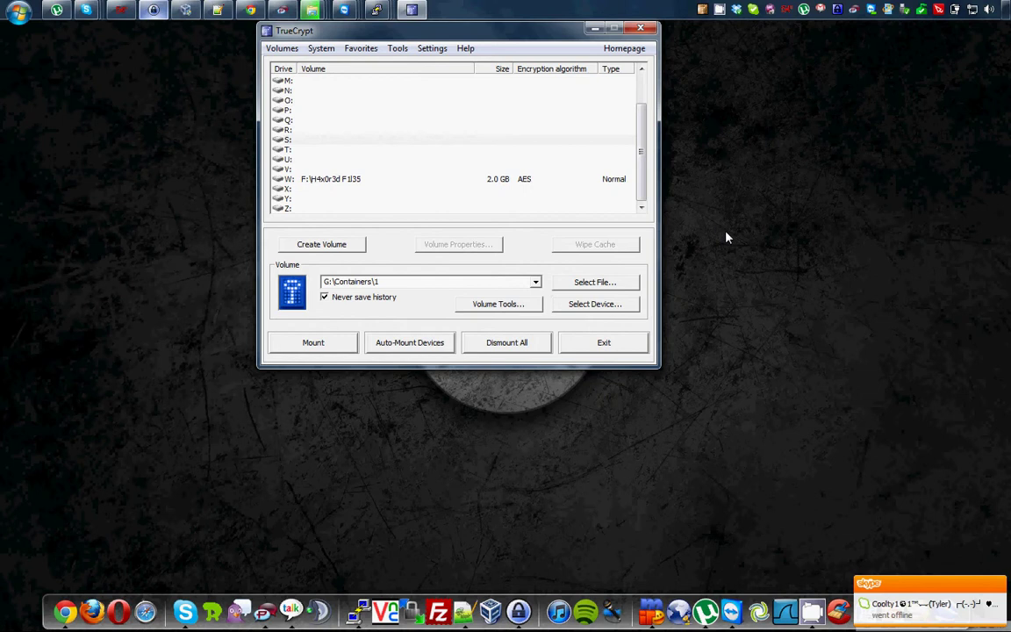
drag(443, 35, 463, 35)
- Open the Computer window and check the size and file system of the mounted S: drive
click(17, 11)
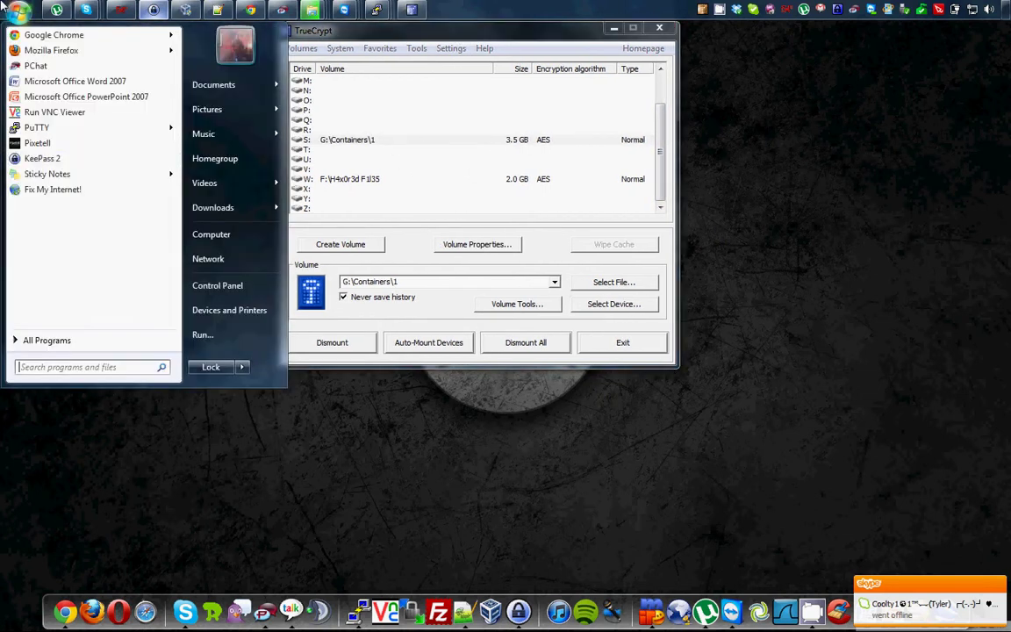
click(211, 233)
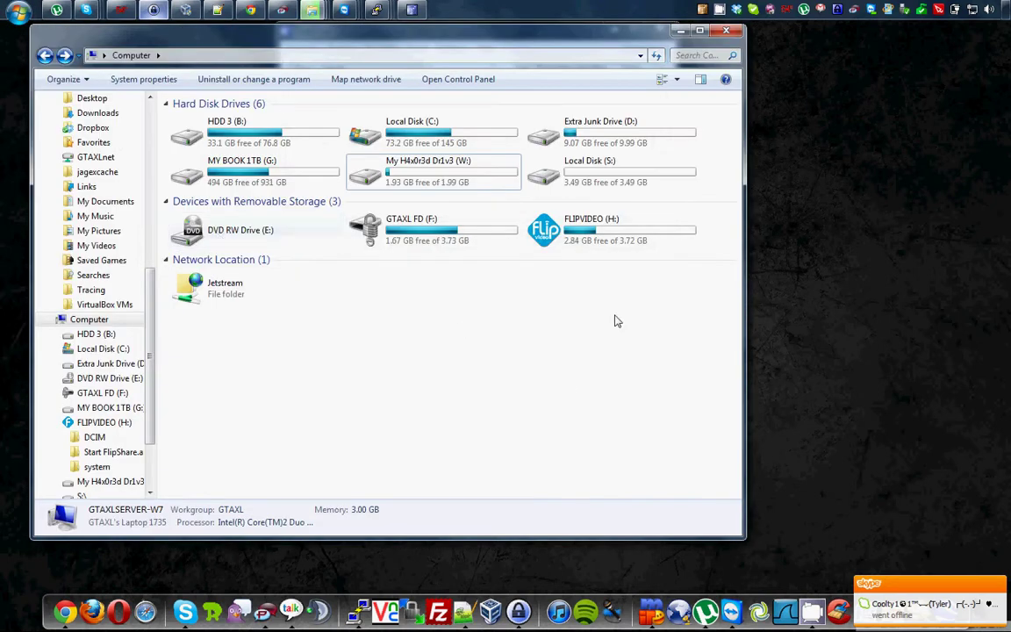
click(579, 176)
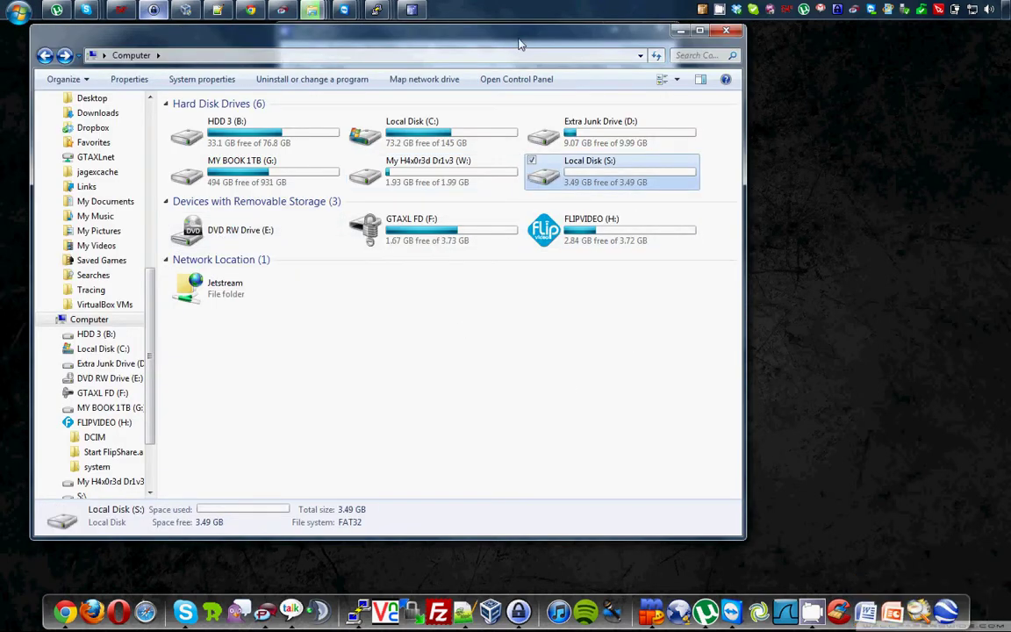
drag(518, 44, 539, 42)
click(572, 377)
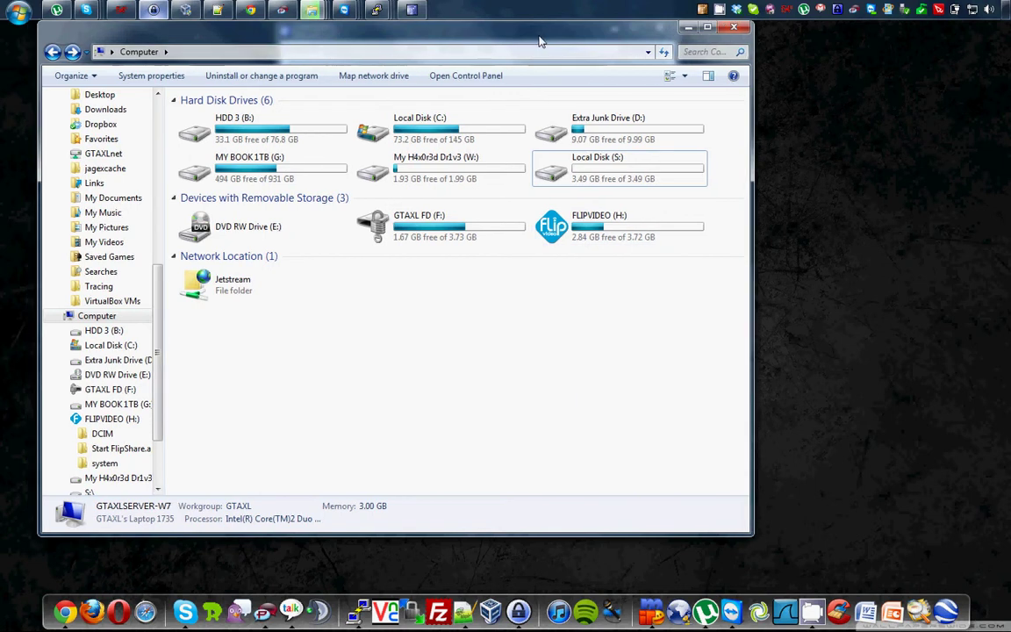
- Rename the mounted Local Disk (S:) drive as GTAXLnet
click(604, 179)
right_click(601, 176)
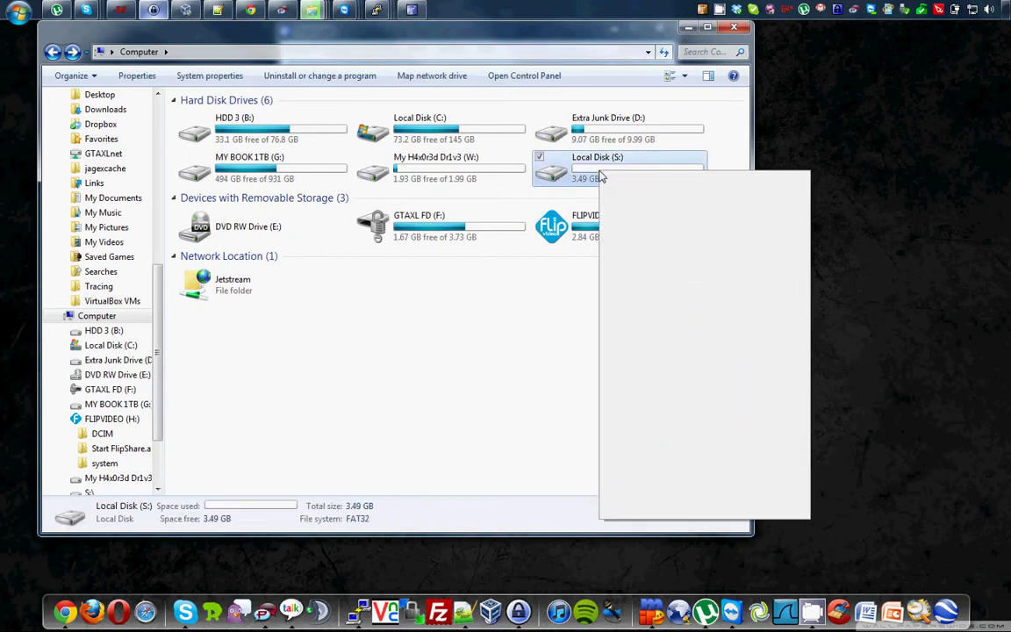
click(638, 439)
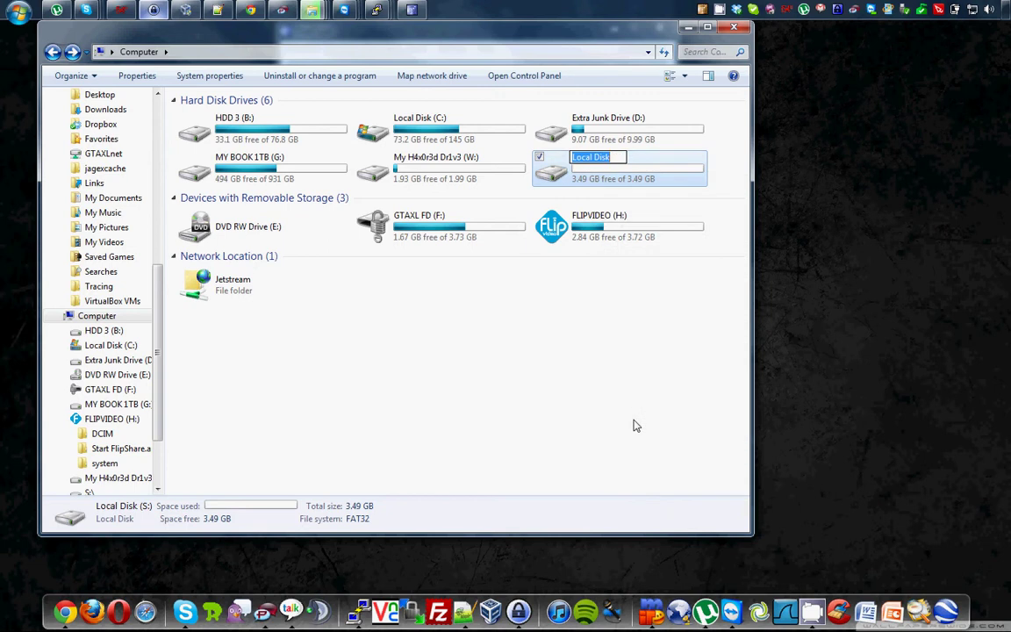
key(BackSpace)
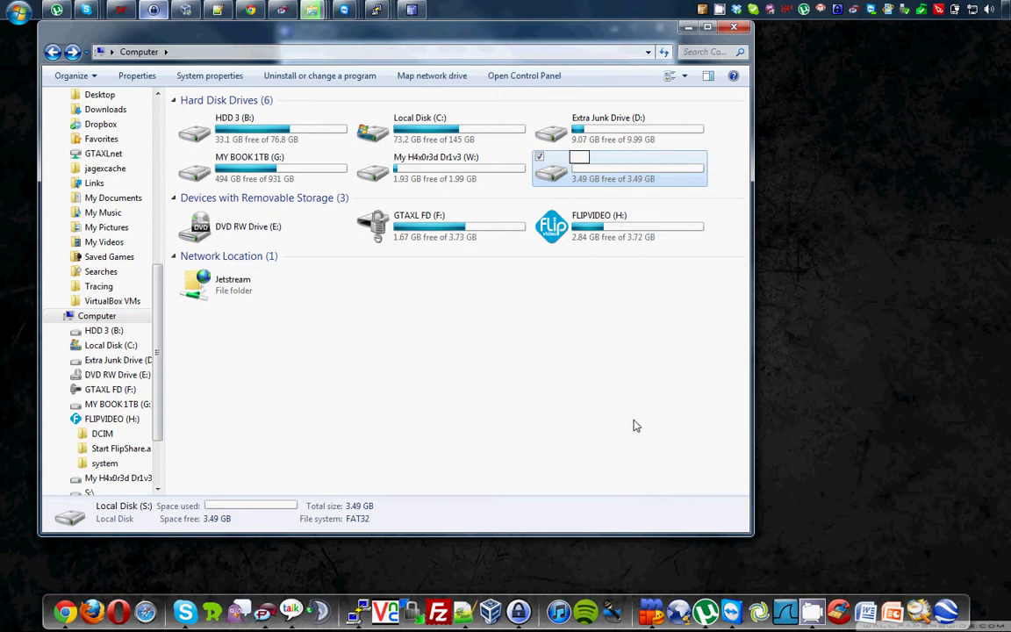
text(GTAXLnet Se)
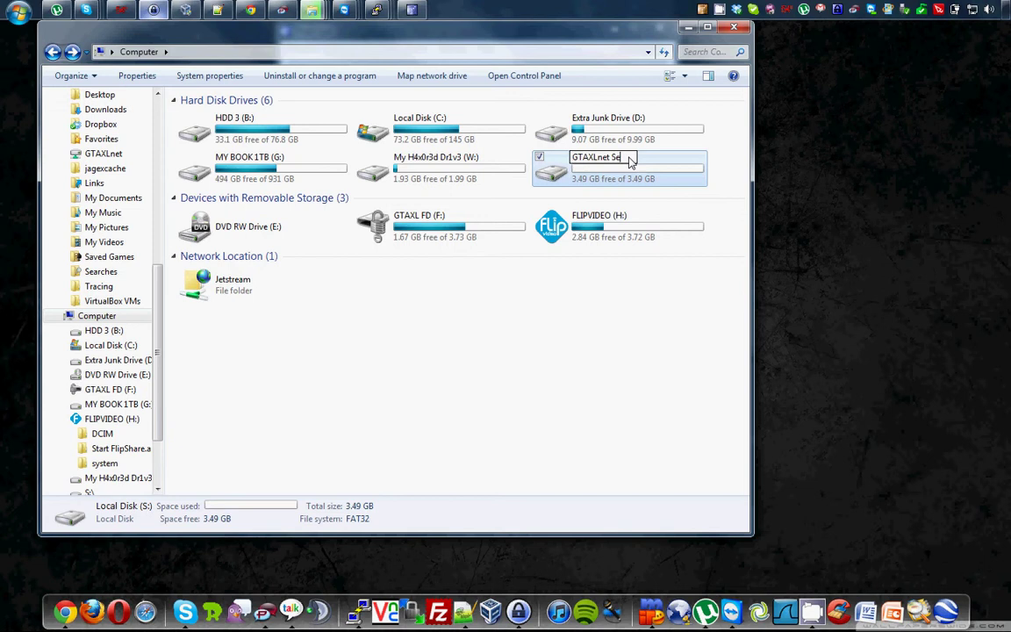
key(BackSpace)
key(BackSpace)
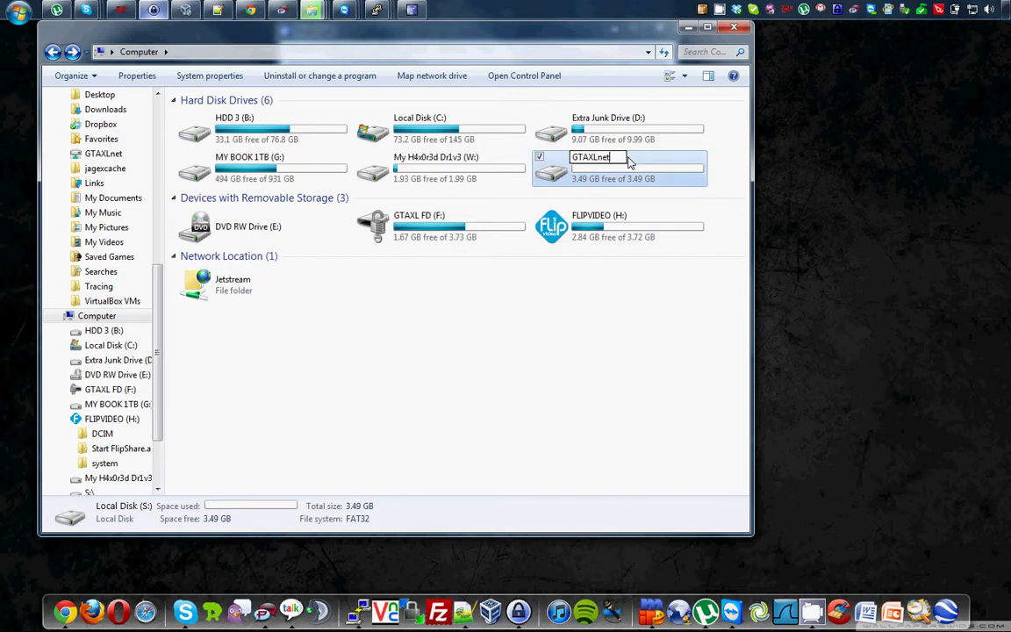
key(Return)
click(618, 380)
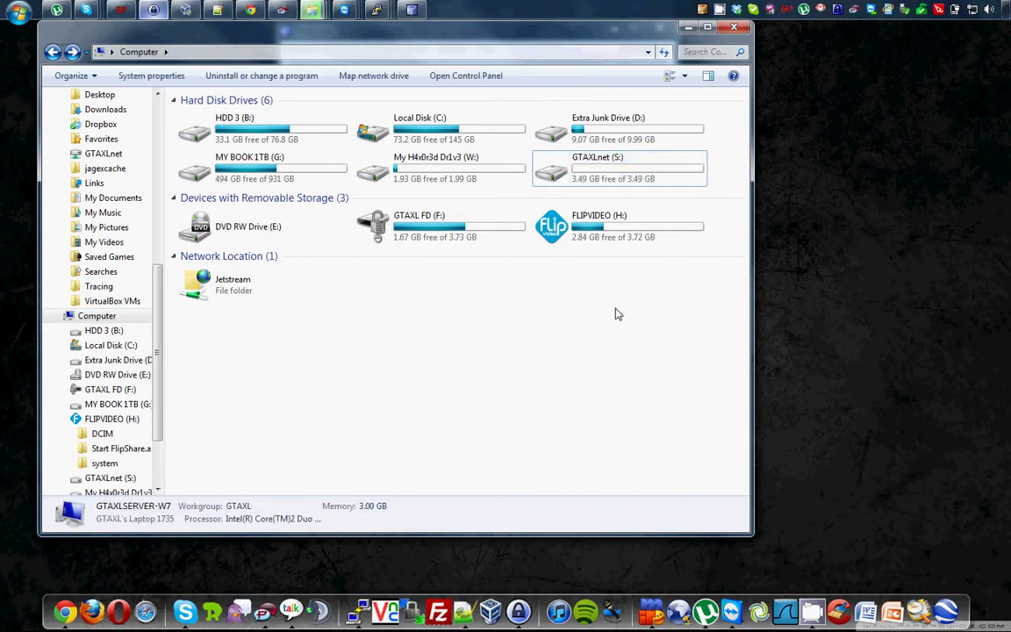
- Select the renamed GTAXLnet (S:) drive and view its details
click(587, 165)
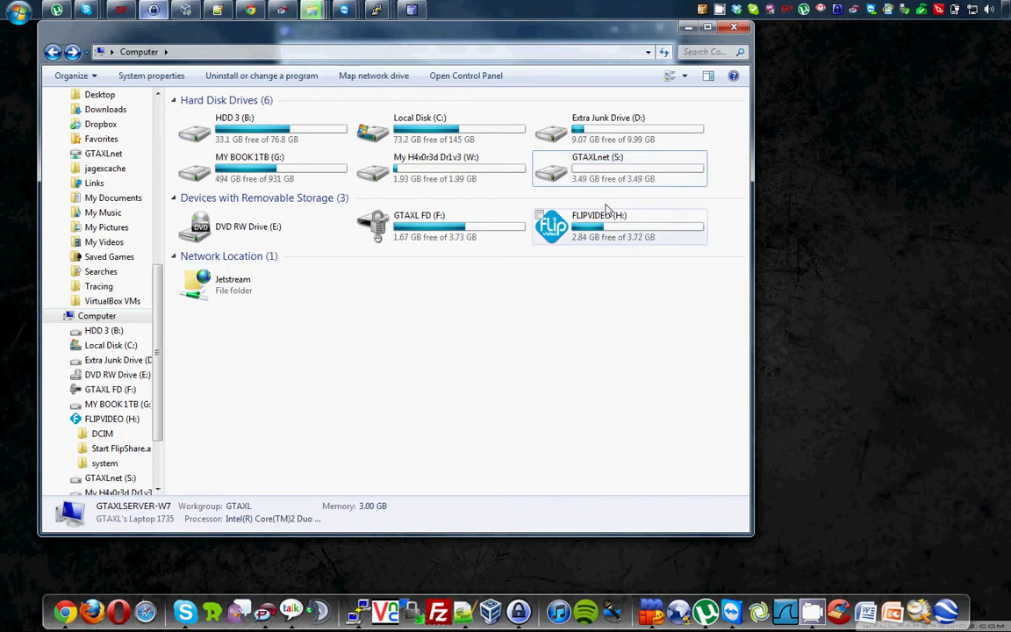
click(581, 354)
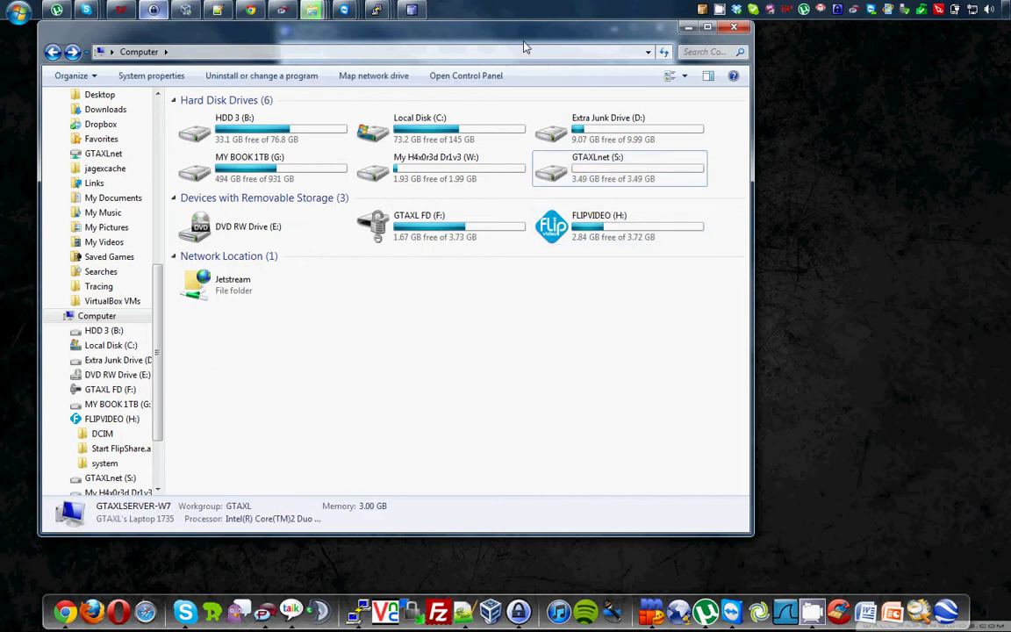
click(593, 175)
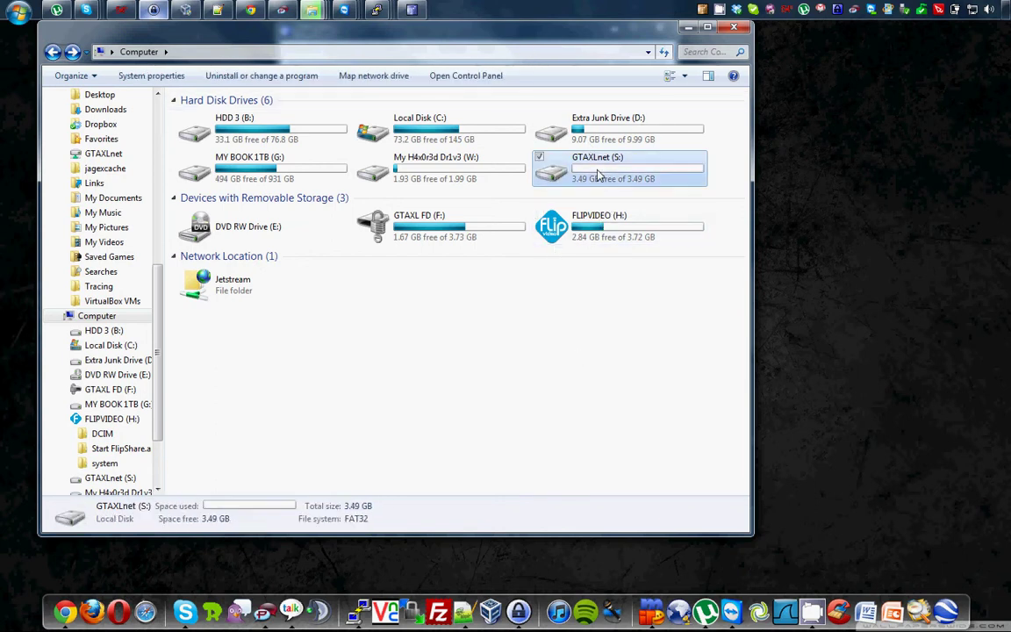
- Dismount the G:\Containers\1 volume from drive S: in TrueCrypt and check the drive list in the Computer window
click(449, 189)
drag(484, 41, 473, 46)
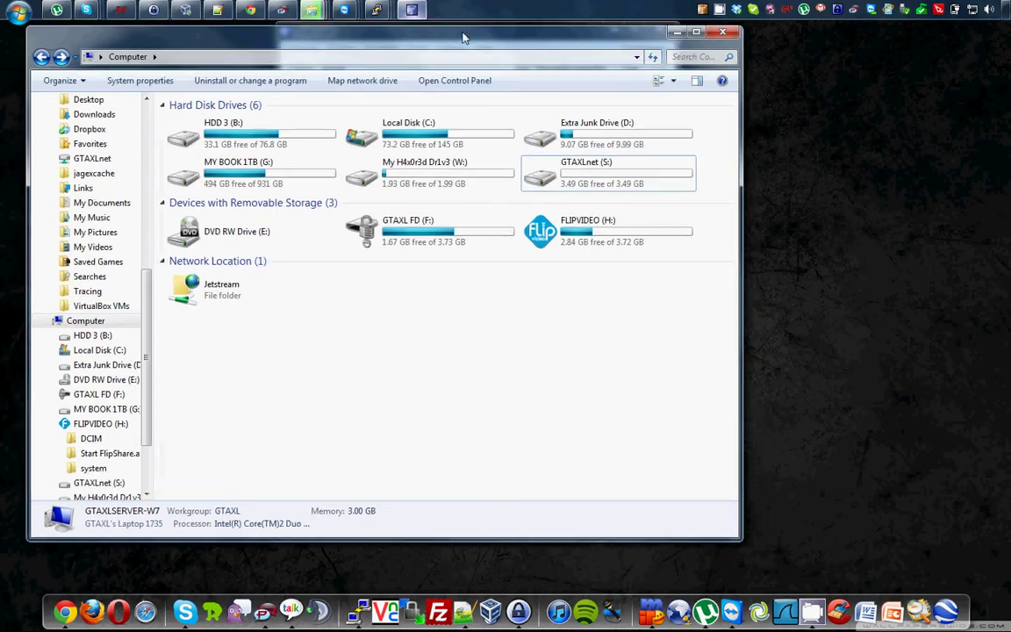
click(412, 9)
click(344, 140)
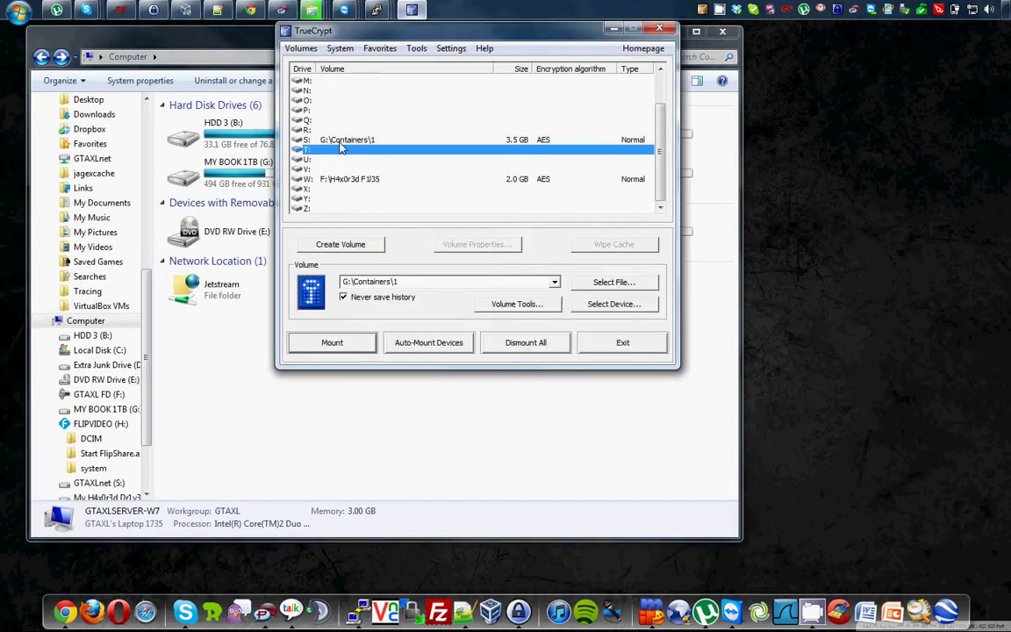
click(338, 342)
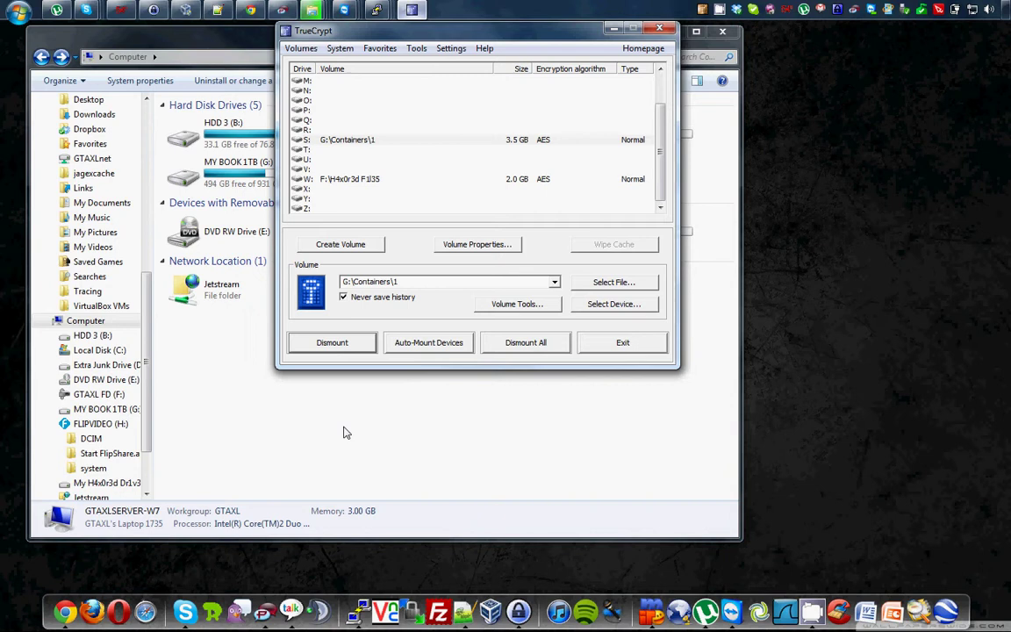
click(346, 430)
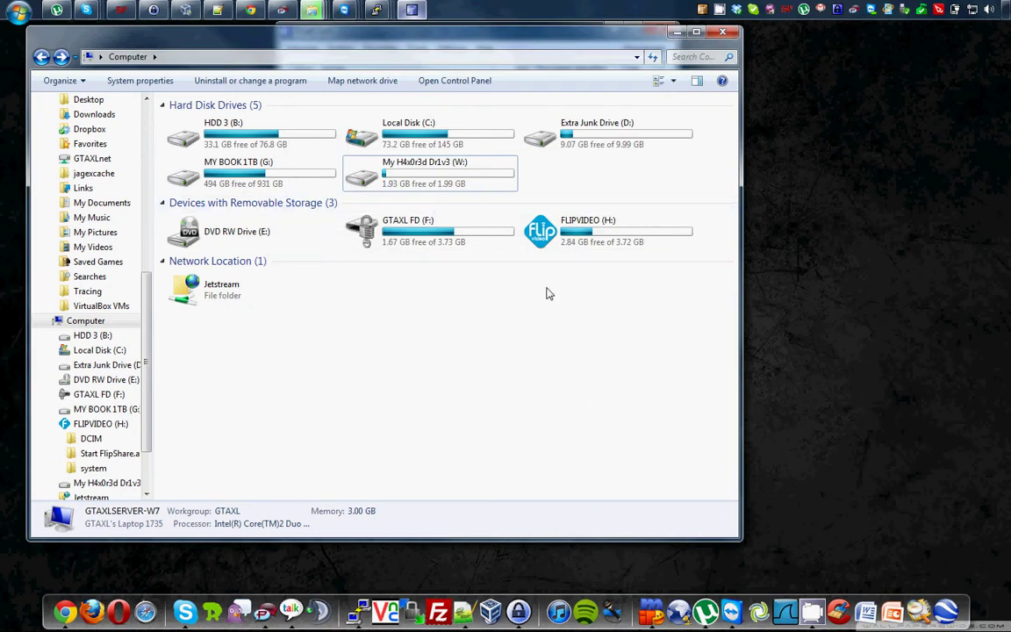
click(675, 34)
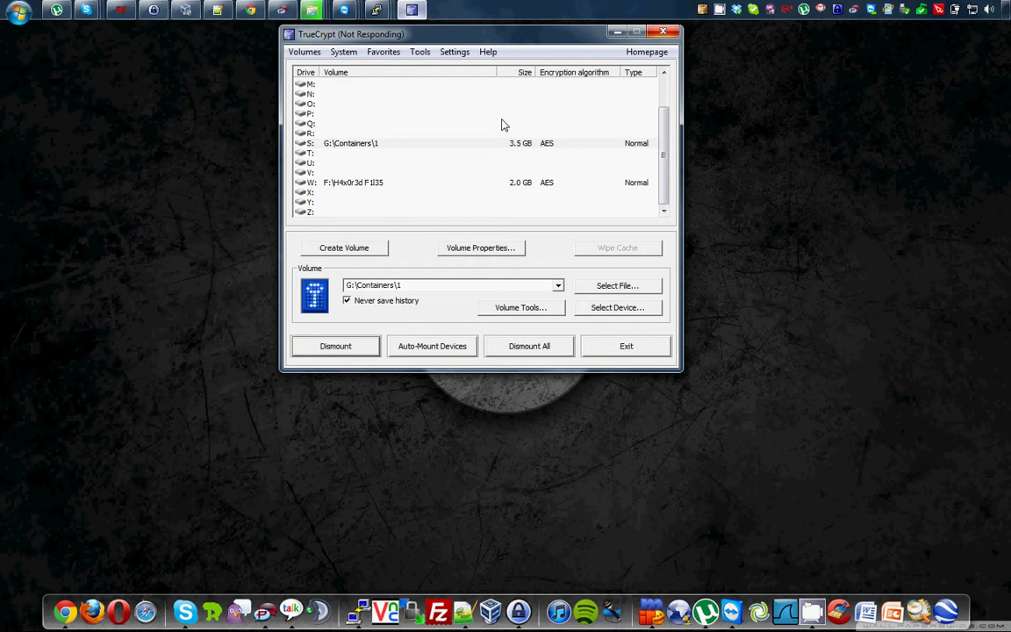
- Examine the mounted My H4x0r3d Dr1v3 (W:) drive and the files on GTAXL FD (F:), returning to the drive list
mouse_move(312, 10)
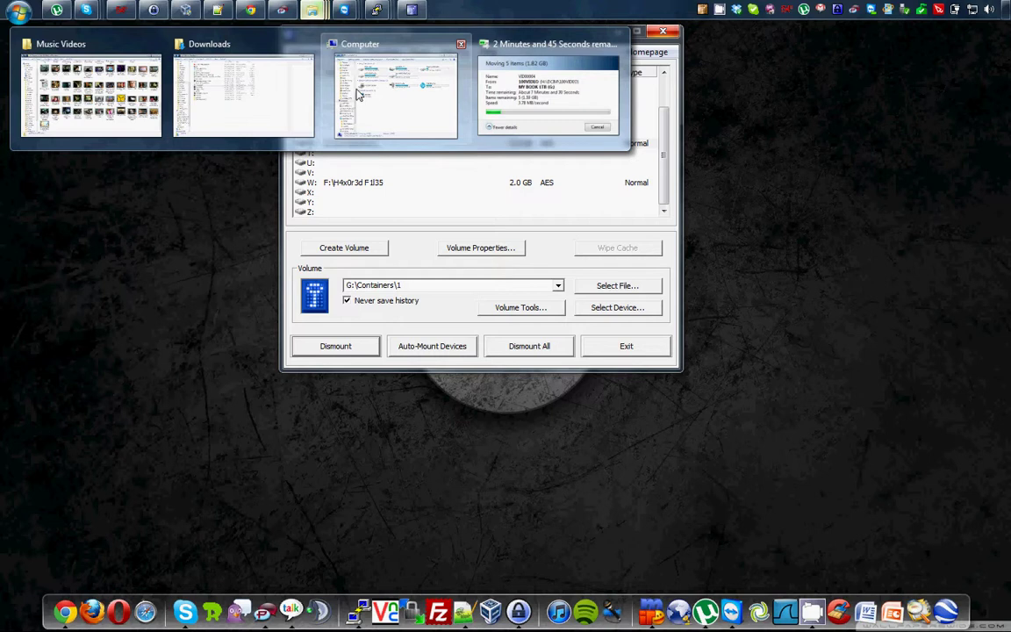
click(373, 108)
click(393, 167)
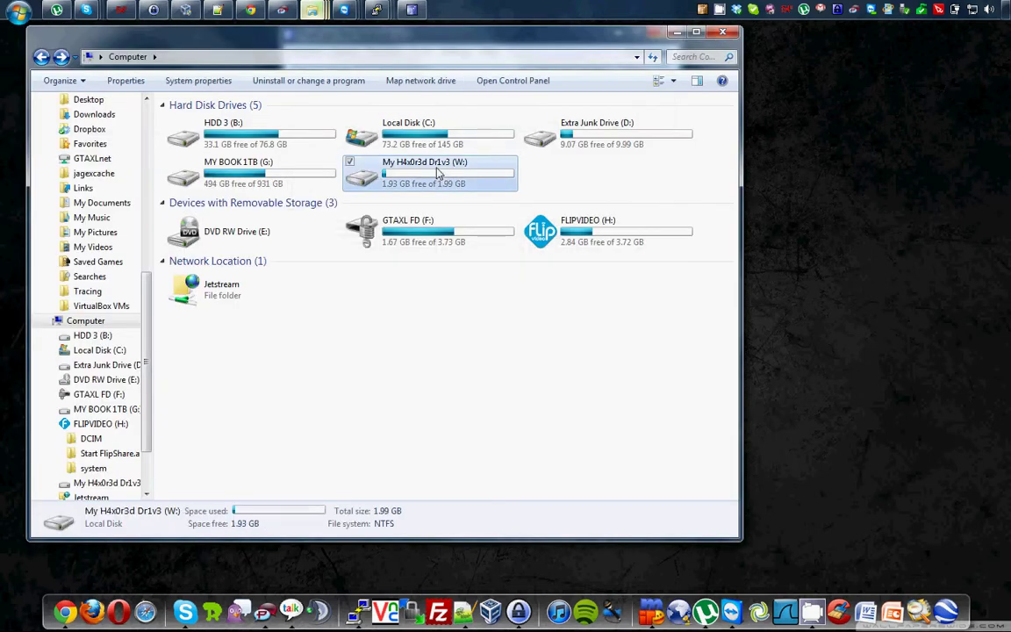
click(423, 335)
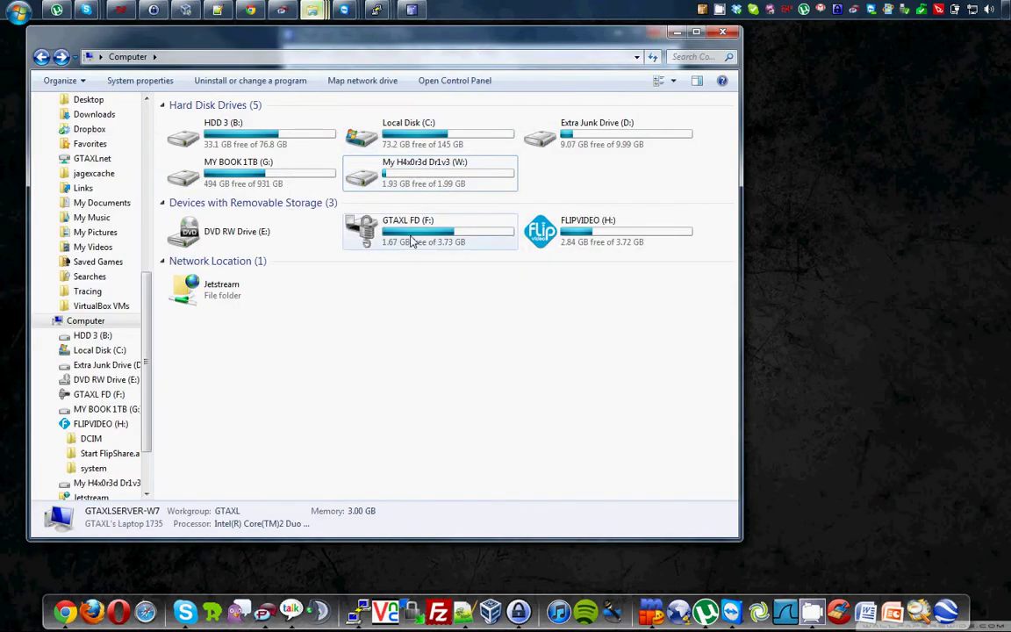
click(417, 239)
click(439, 273)
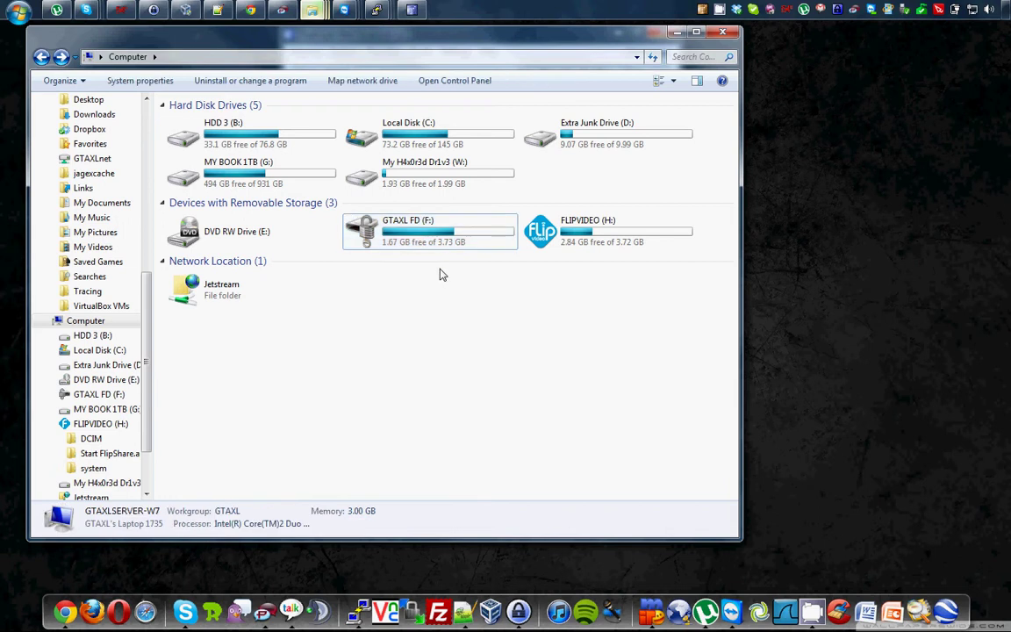
click(442, 245)
double_click(442, 245)
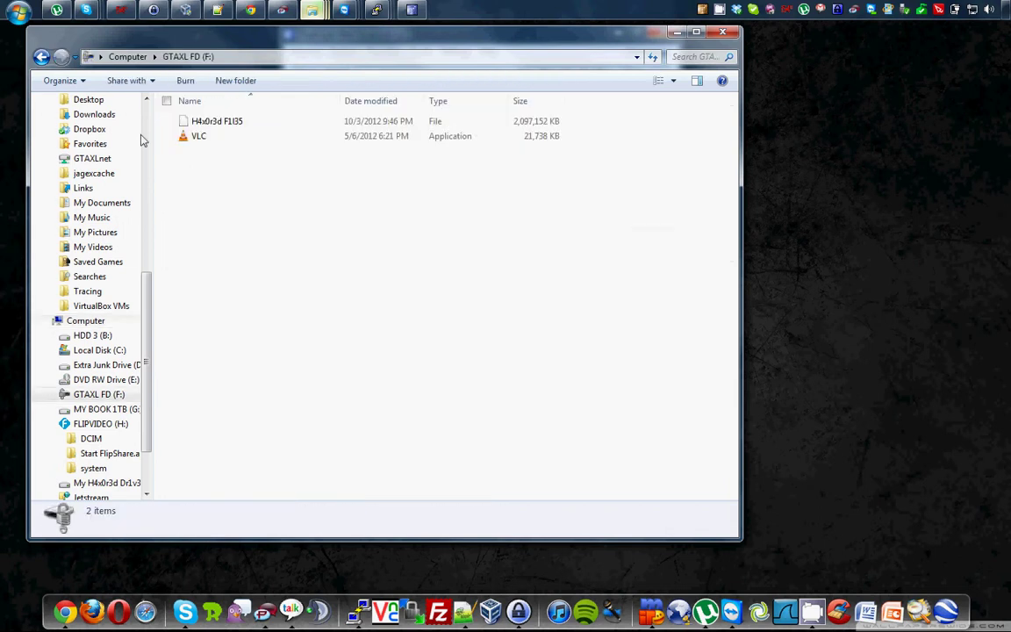
click(41, 57)
click(580, 408)
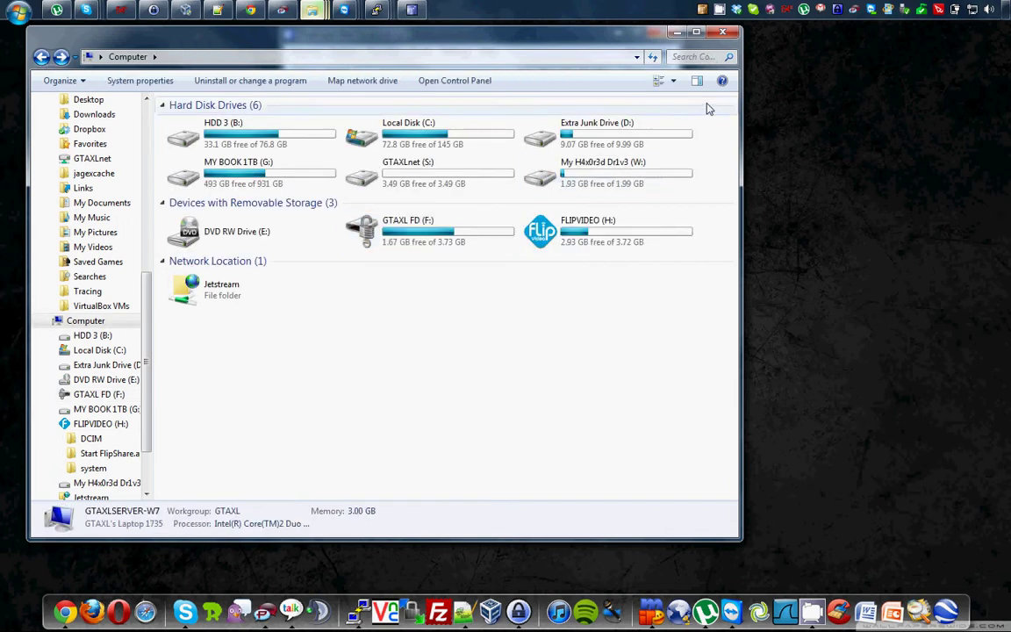
- Check the GTAXLnet (S:) drive in the Computer window against its volume entry in TrueCrypt
click(452, 180)
click(596, 373)
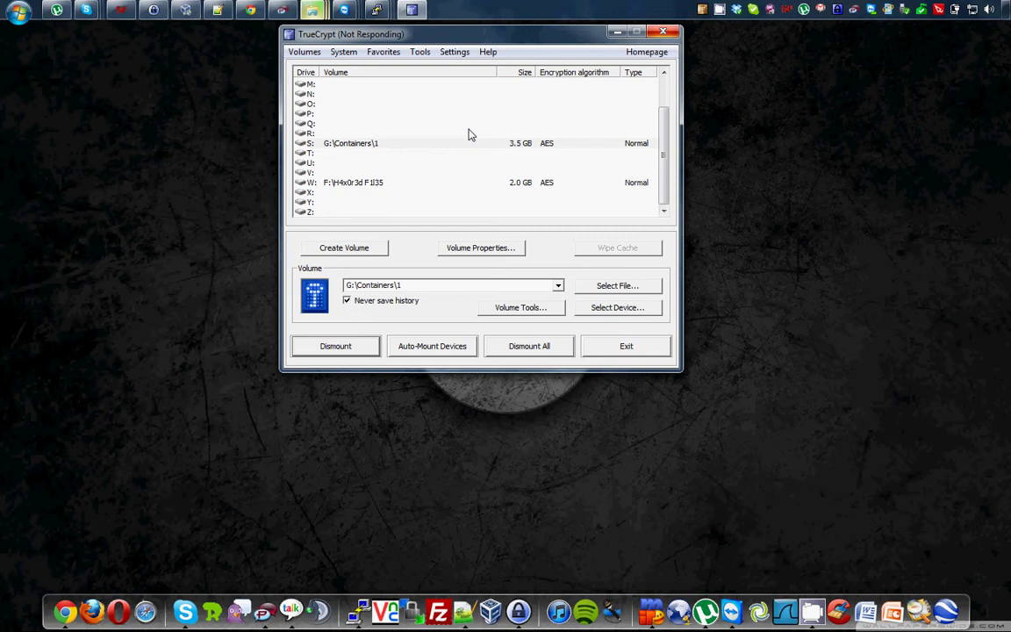
mouse_move(318, 10)
click(408, 105)
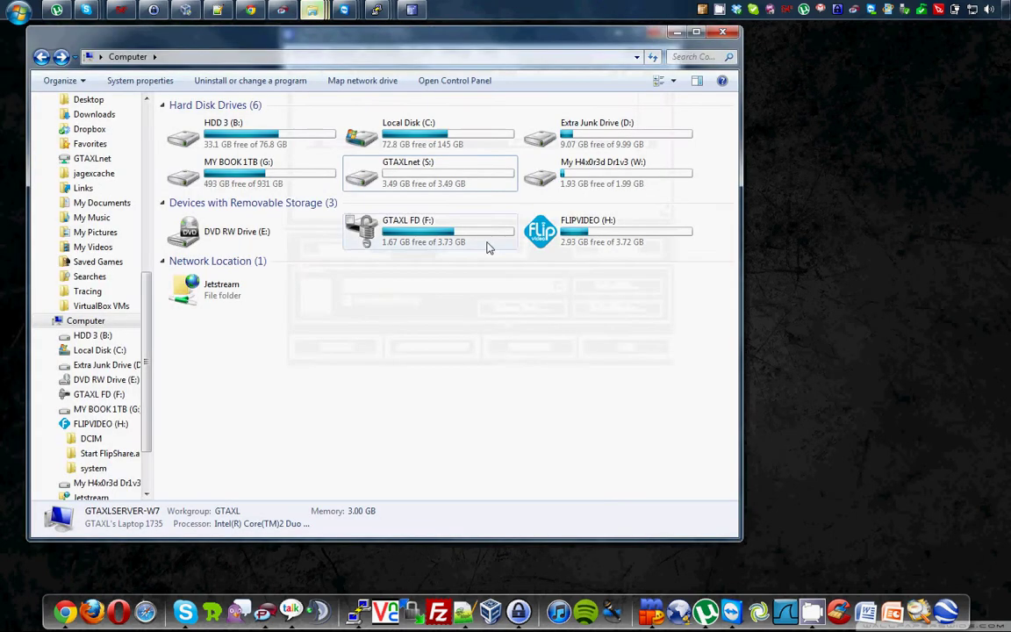